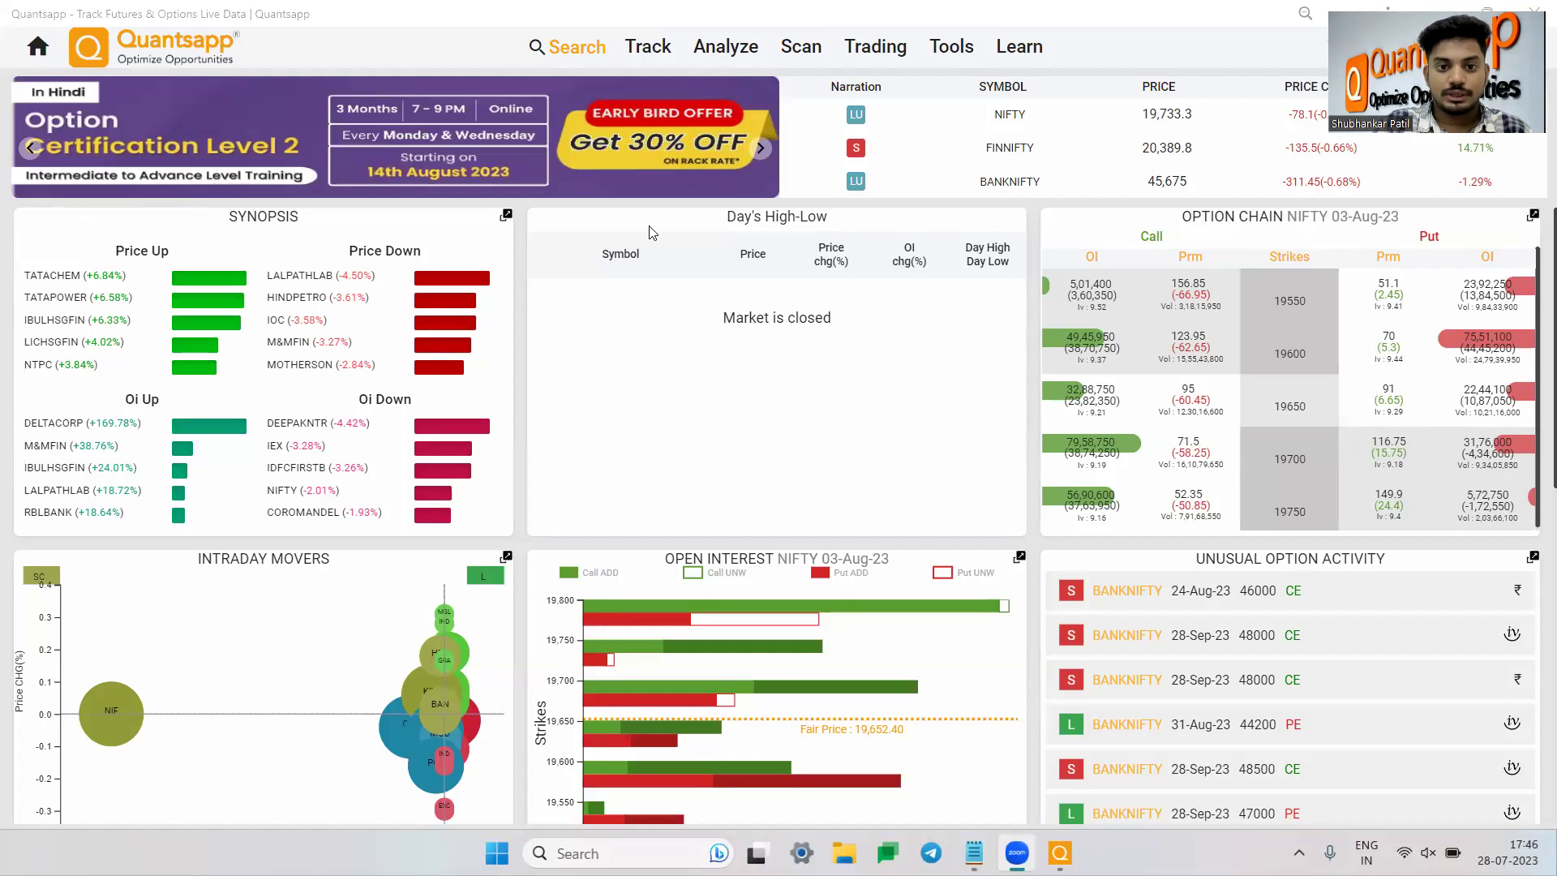
{"action": "left_click_drag", "start_coordinate": [150, 495], "coordinate": [323, 357]}
{"action": "left_click_drag", "start_coordinate": [379, 261], "coordinate": [381, 265]}
{"action": "mouse_move", "coordinate": [610, 562]}
{"action": "left_mouse_down"}
{"action": "mouse_move", "coordinate": [613, 526]}
{"action": "mouse_move", "coordinate": [740, 438]}
{"action": "mouse_move", "coordinate": [758, 445]}
{"action": "left_mouse_up"}
{"action": "mouse_move", "coordinate": [795, 686]}
{"action": "left_mouse_down"}
{"action": "mouse_move", "coordinate": [843, 658]}
{"action": "mouse_move", "coordinate": [982, 538]}
{"action": "mouse_move", "coordinate": [1104, 358]}
{"action": "left_mouse_up"}
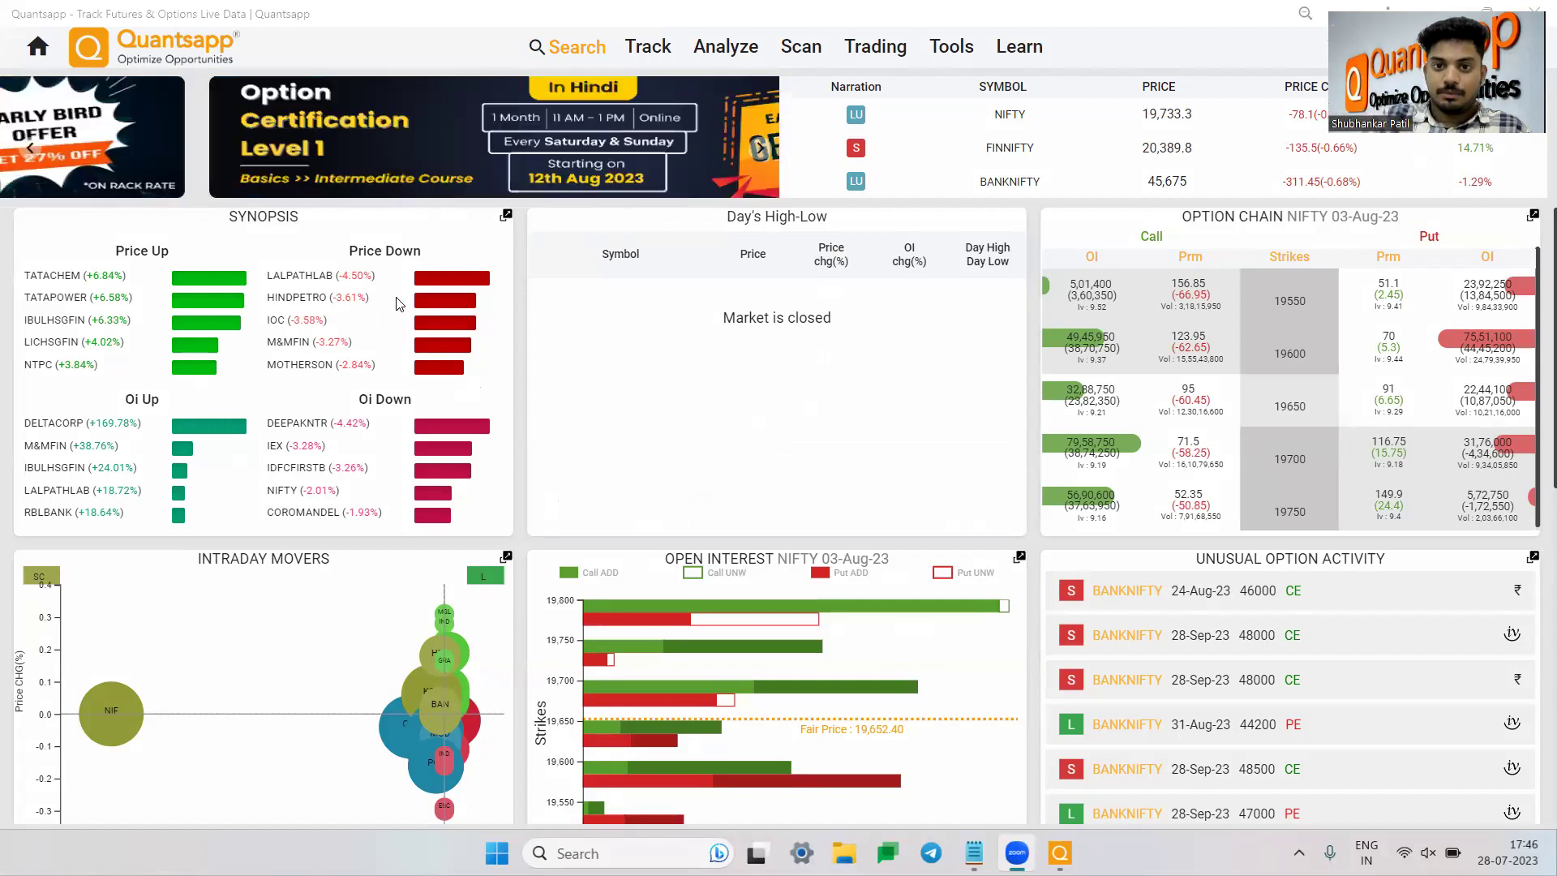
Search the site's features for "calc" and open the Option Calculator
{"action": "type", "text": "/"}
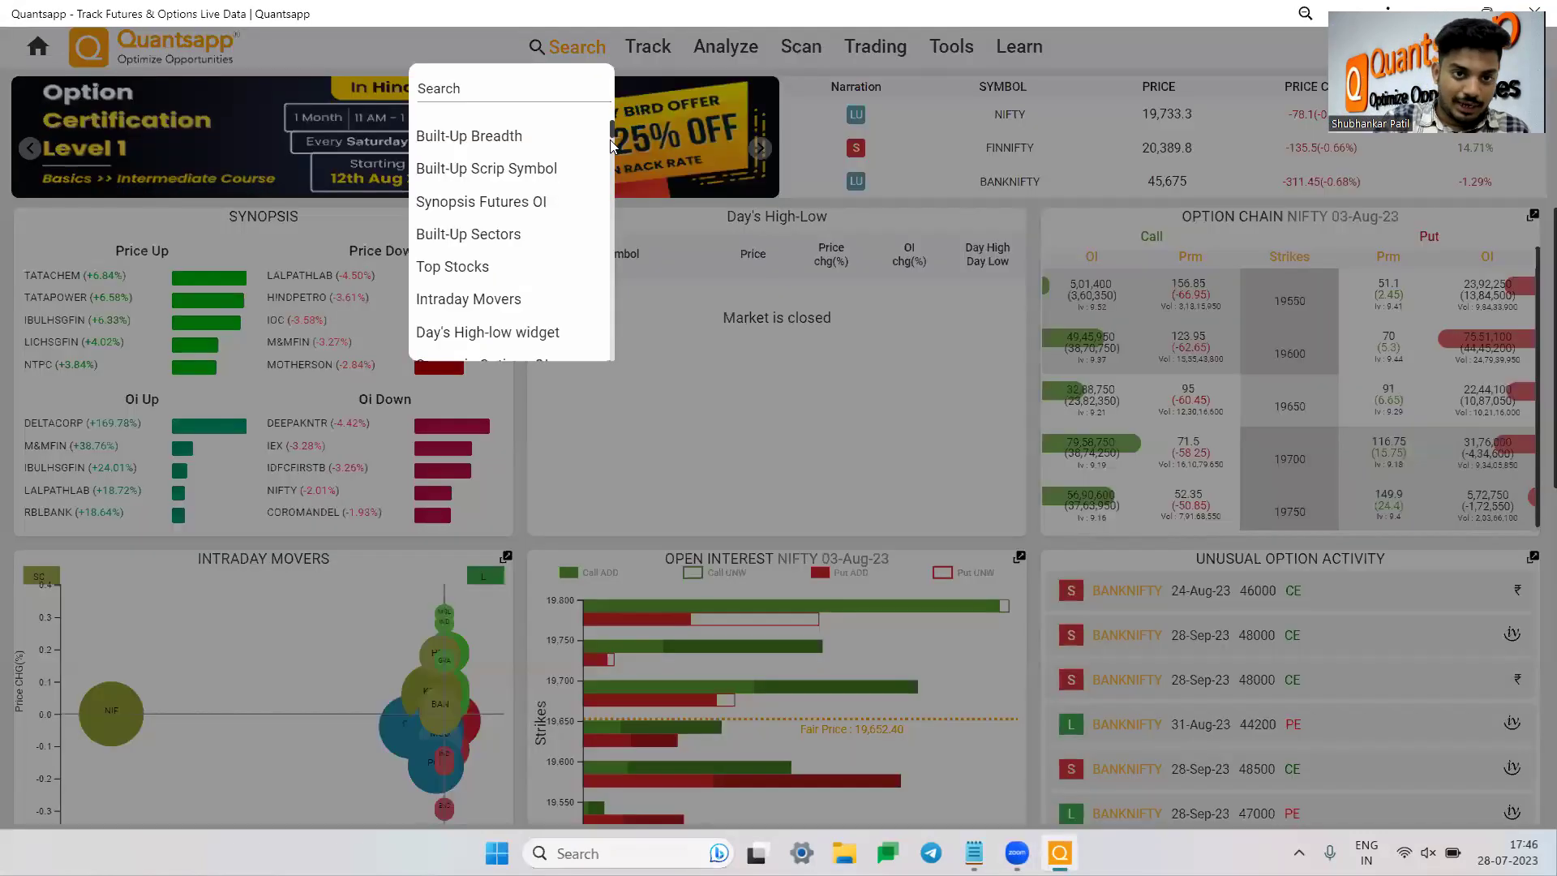
{"action": "type", "text": "calc"}
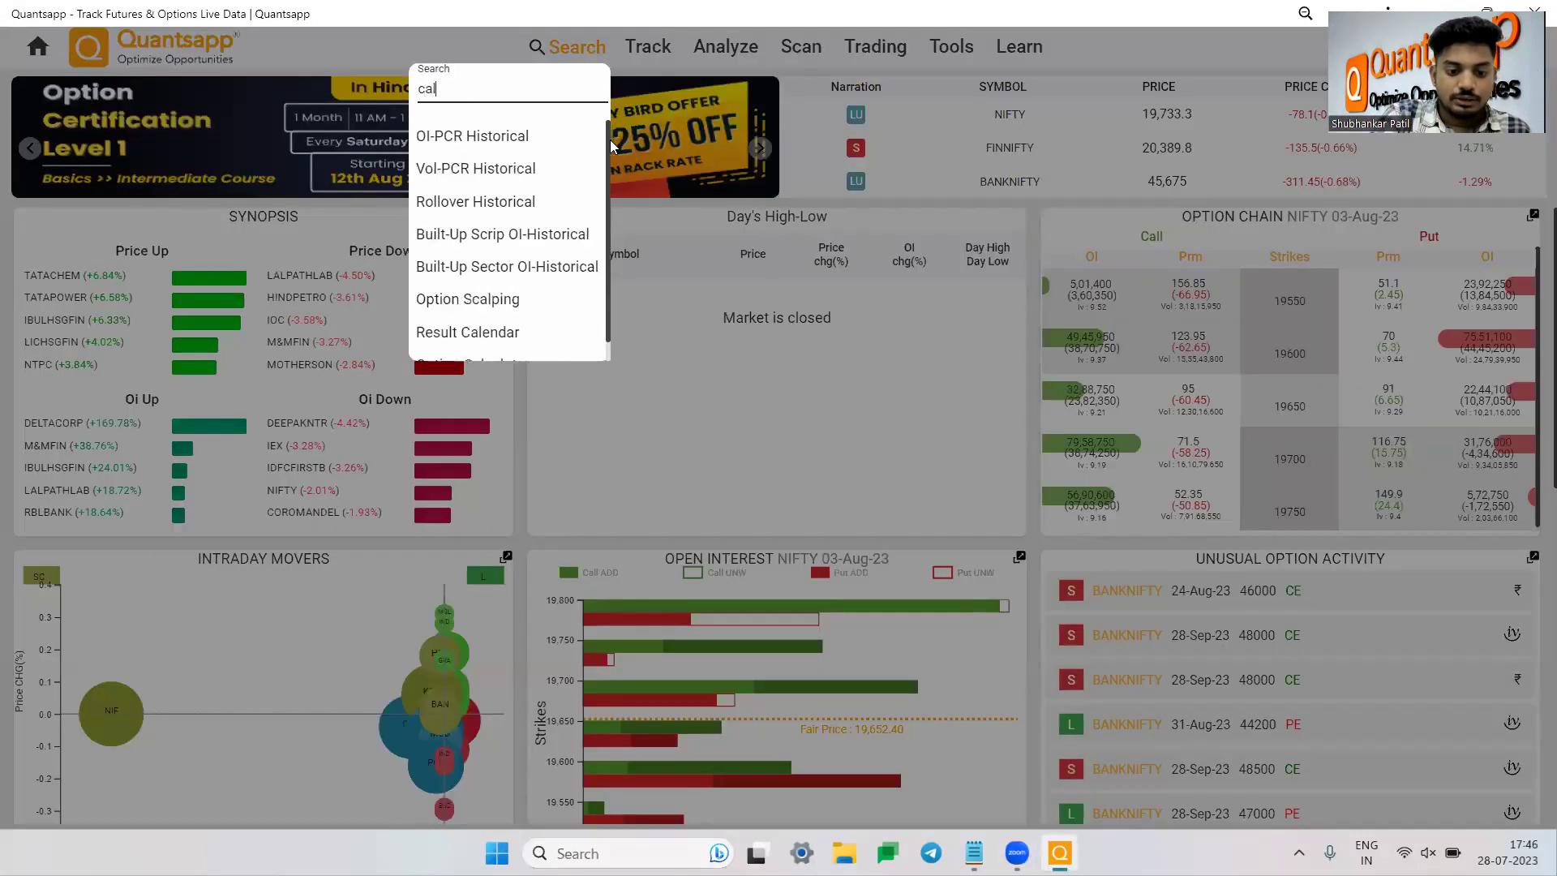
{"action": "left_click", "coordinate": [478, 135]}
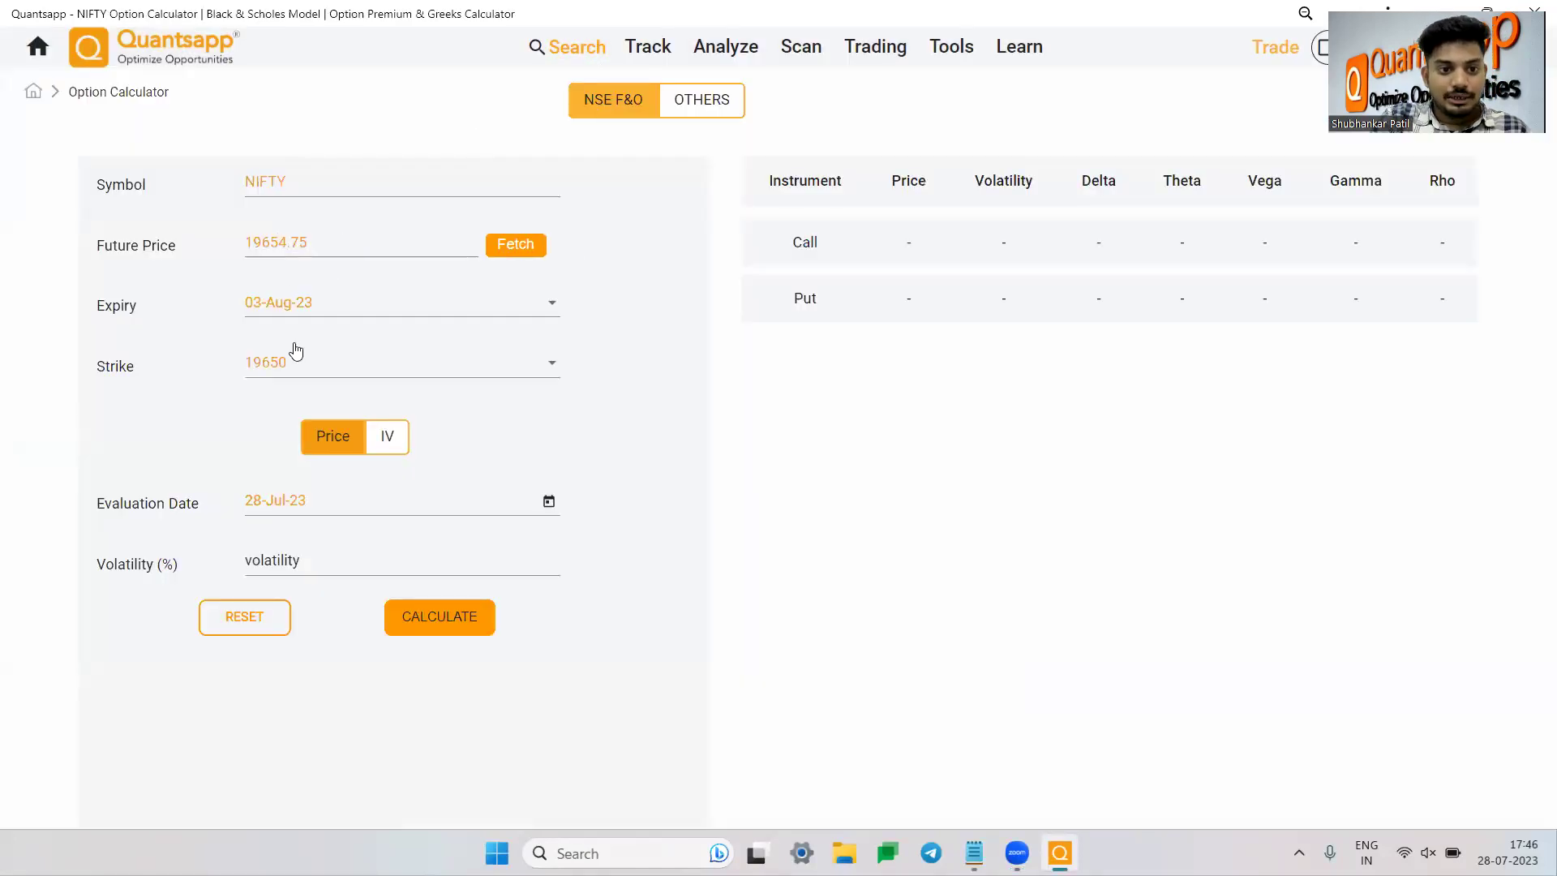
Set the volatility to 10% for the NIFTY 19650 strike, calculate the option values, and highlight the call and put prices
{"action": "left_click", "coordinate": [295, 561]}
{"action": "type", "text": "10"}
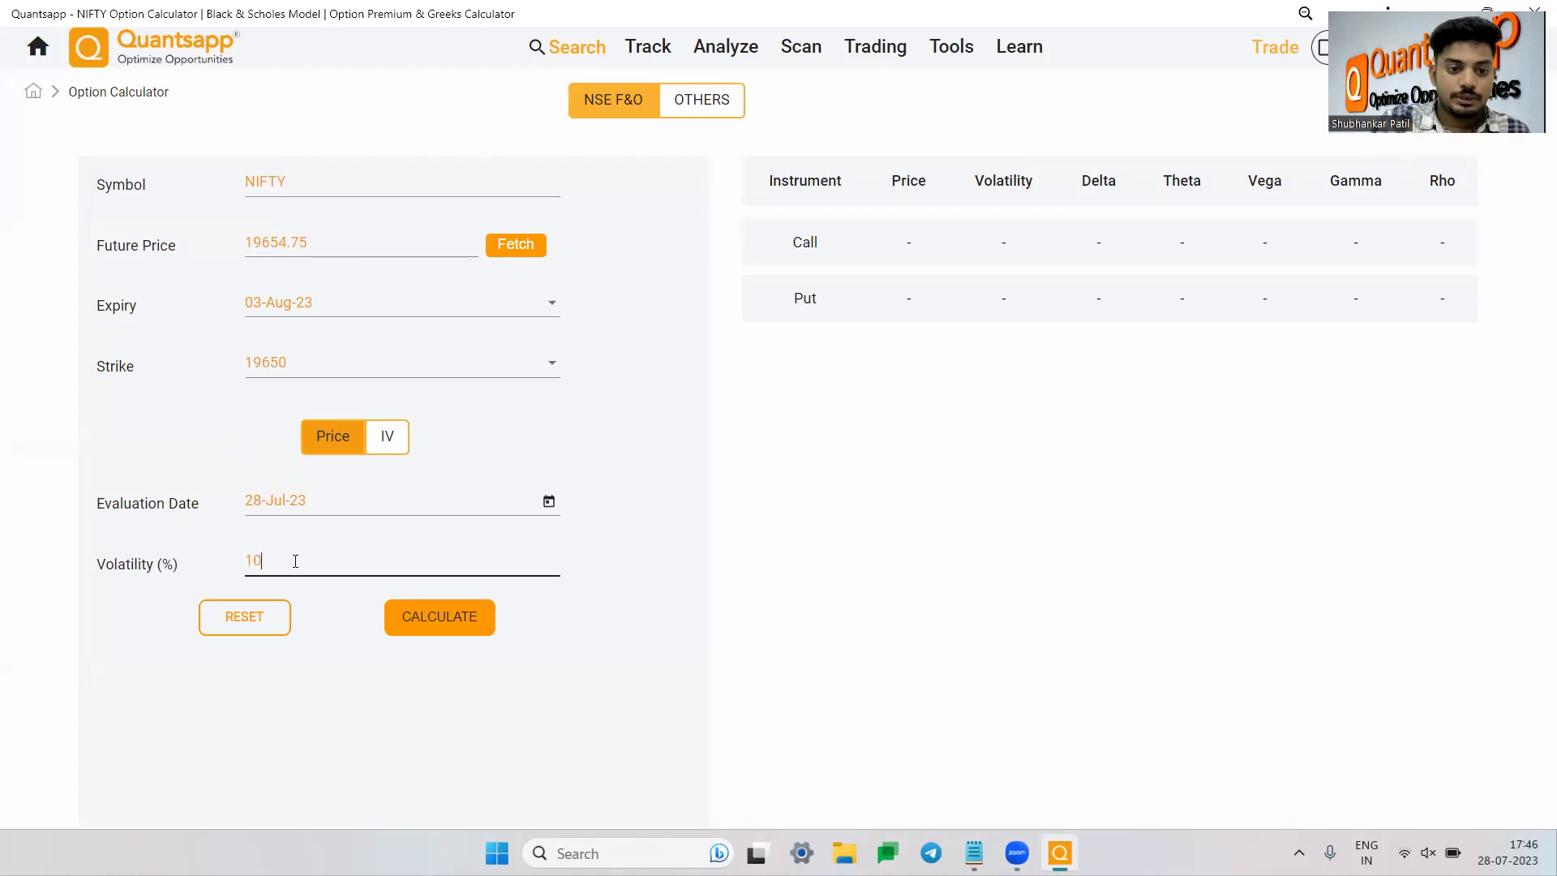
{"action": "left_click", "coordinate": [485, 626]}
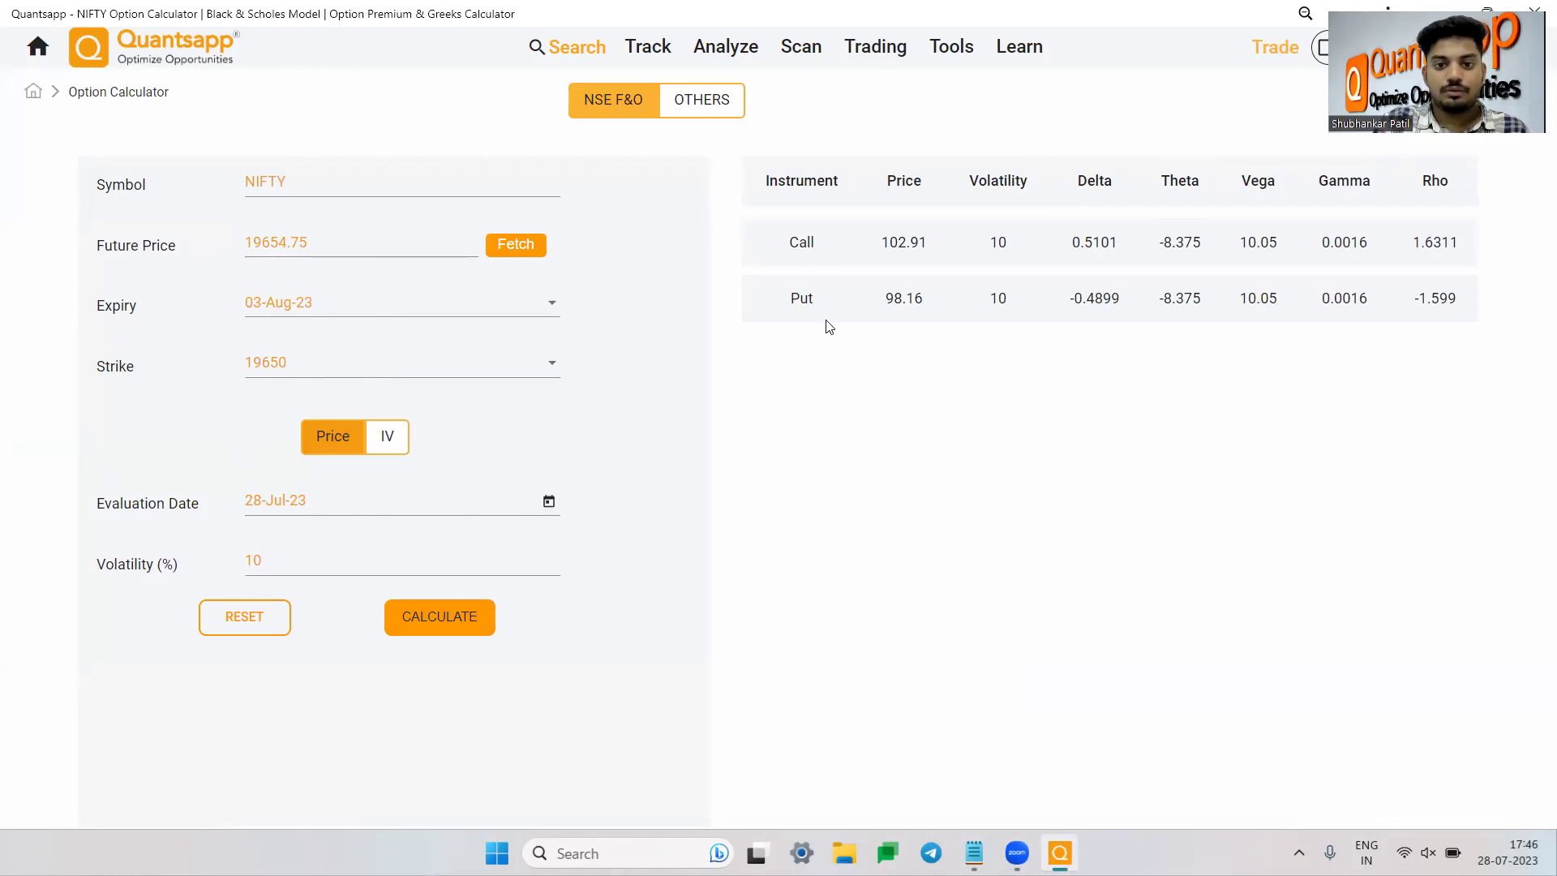
{"action": "double_click", "coordinate": [908, 242]}
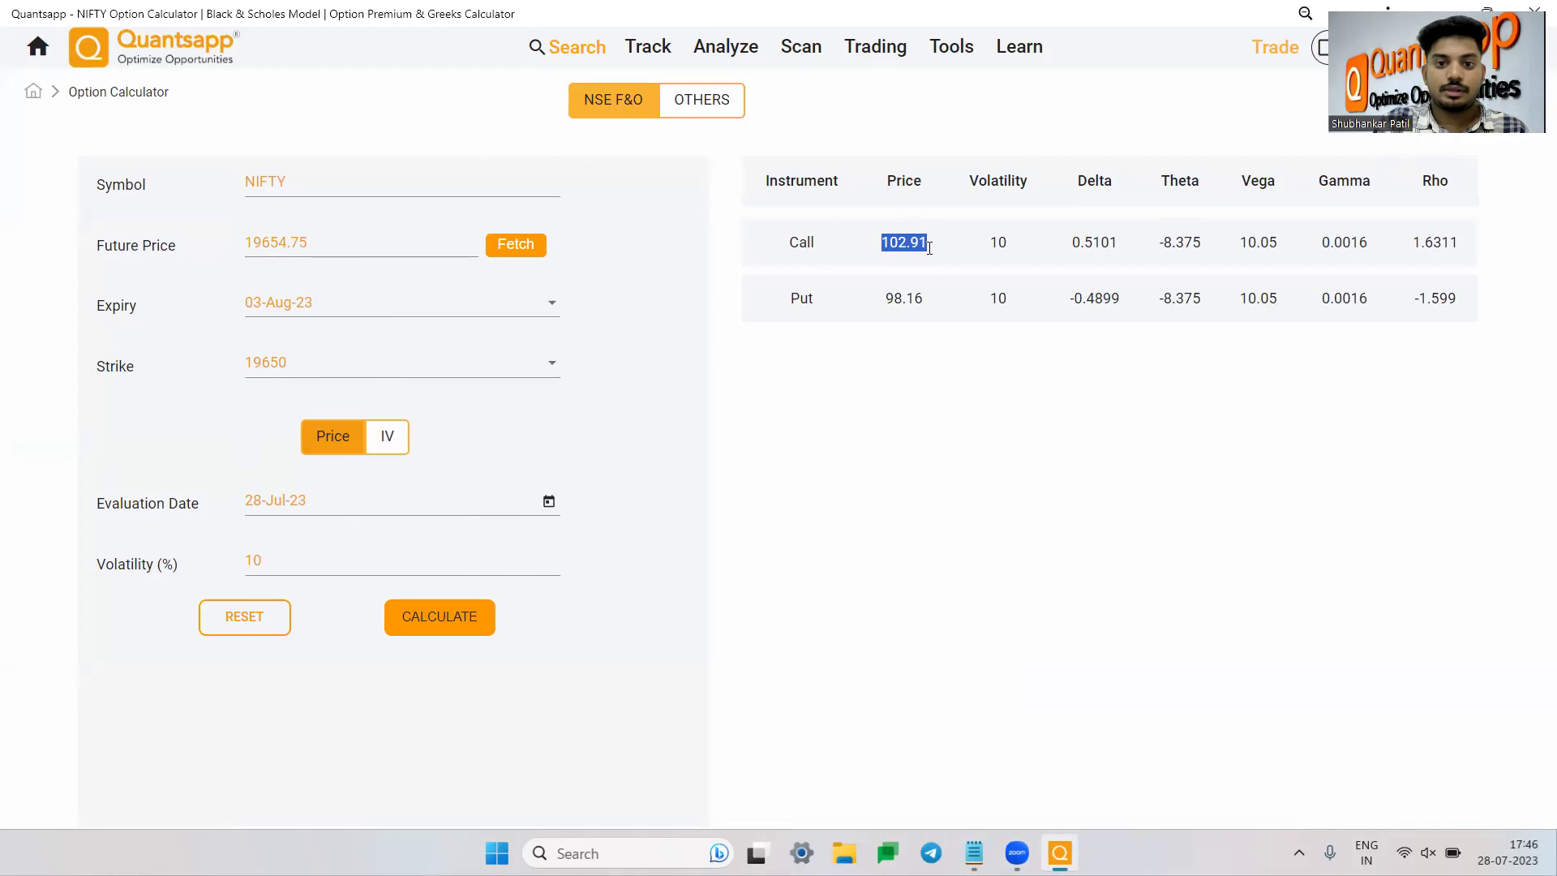
{"action": "left_click_drag", "start_coordinate": [931, 314], "coordinate": [880, 319]}
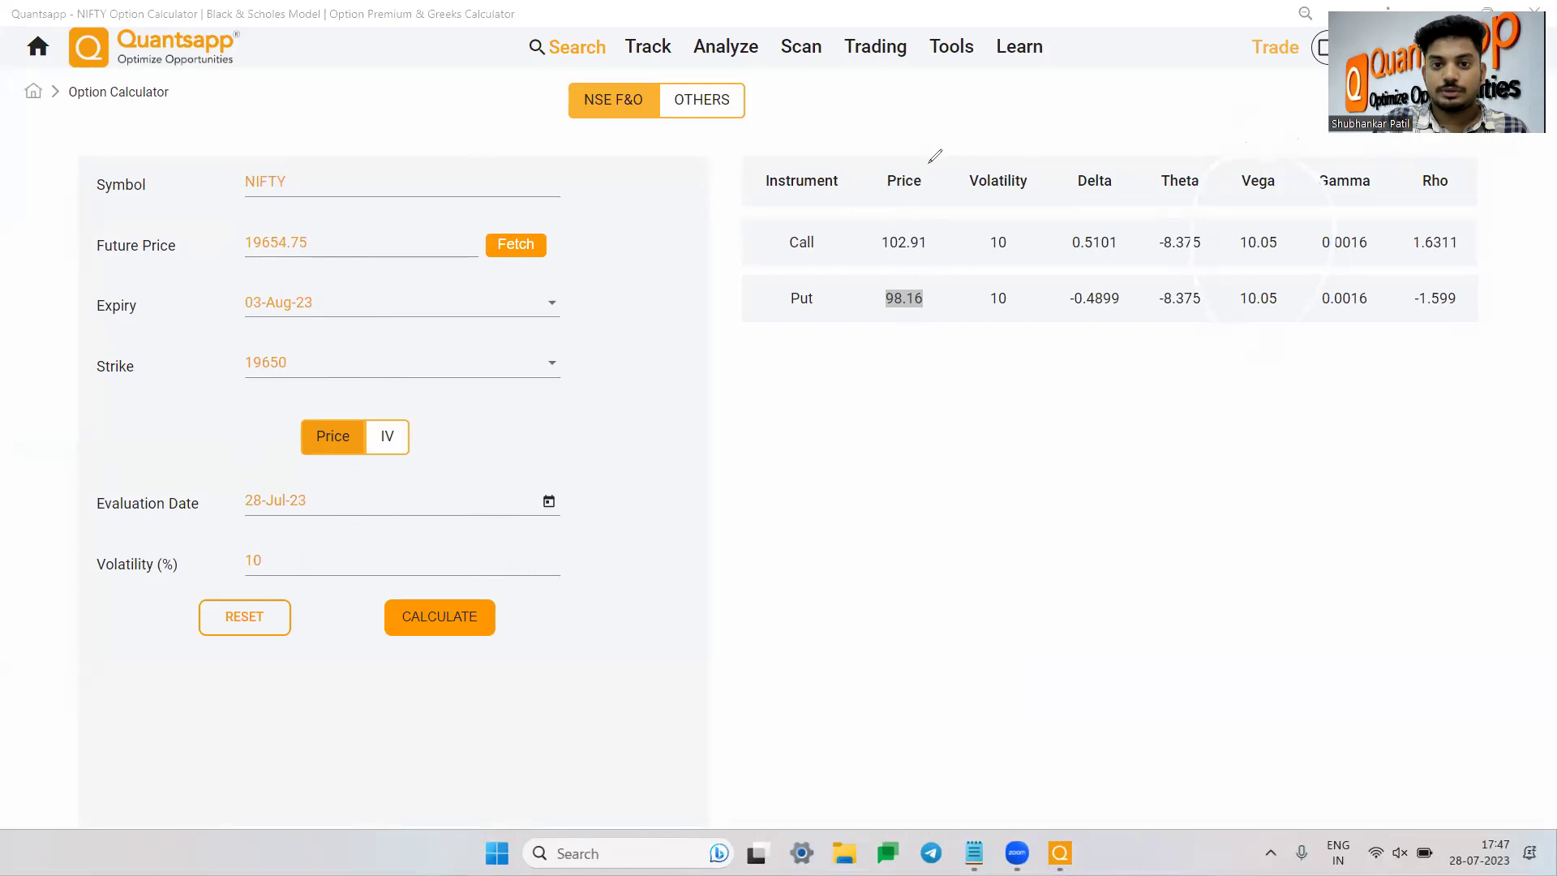
Circle the Vega column and annotate the volatility value with an arrow leading to a handwritten 11
{"action": "mouse_move", "coordinate": [1279, 146]}
{"action": "left_mouse_down"}
{"action": "mouse_move", "coordinate": [1270, 331]}
{"action": "mouse_move", "coordinate": [1336, 193]}
{"action": "mouse_move", "coordinate": [1251, 131]}
{"action": "left_mouse_up"}
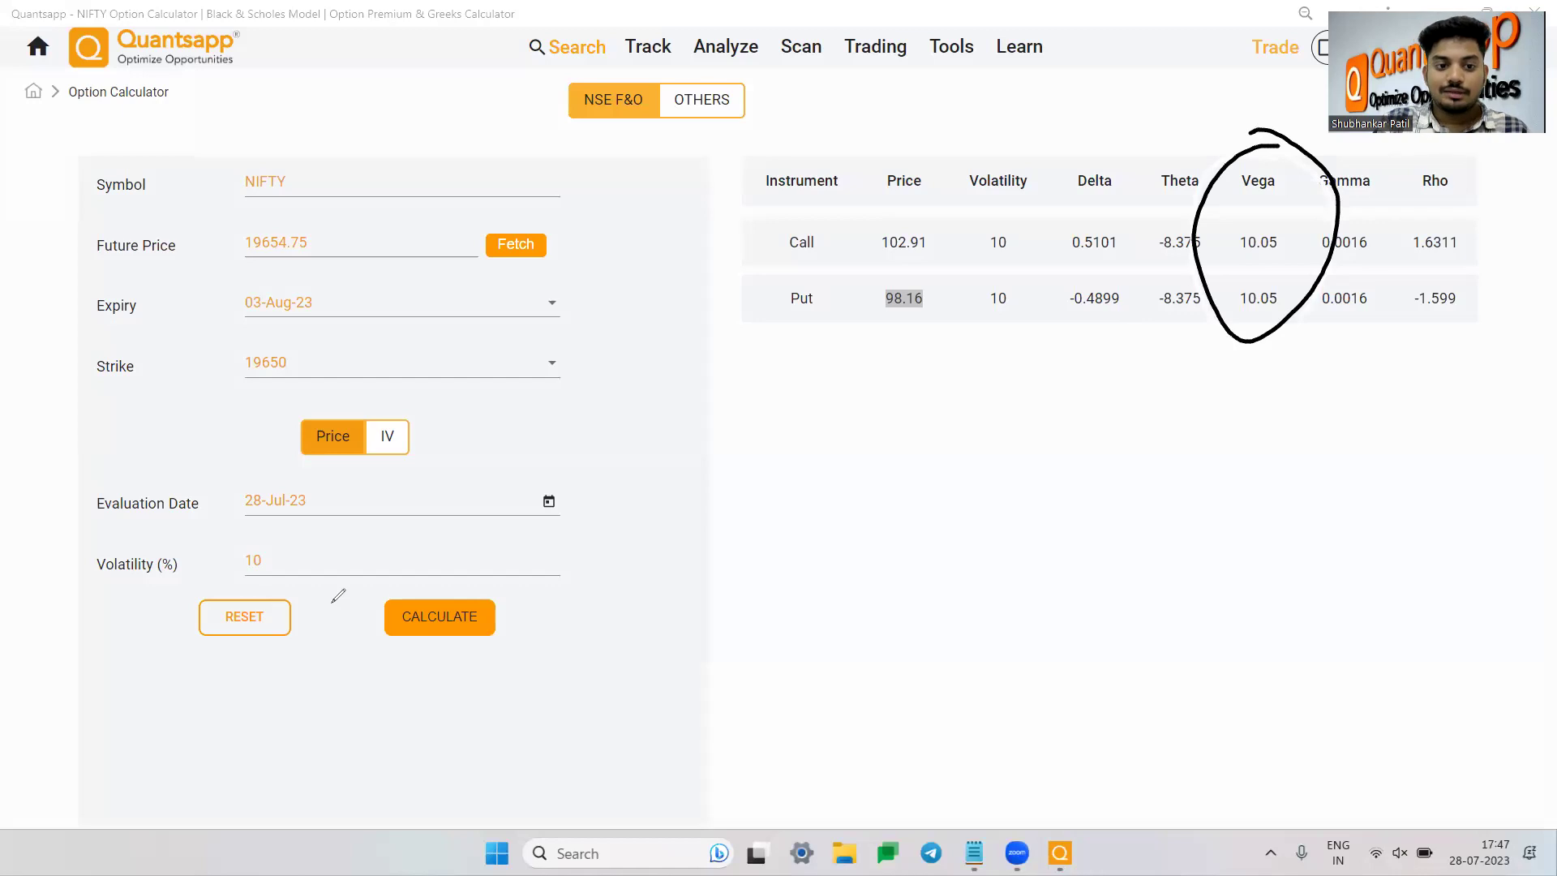
{"action": "mouse_move", "coordinate": [274, 559]}
{"action": "left_mouse_down"}
{"action": "mouse_move", "coordinate": [310, 554]}
{"action": "mouse_move", "coordinate": [298, 541]}
{"action": "mouse_move", "coordinate": [316, 567]}
{"action": "mouse_move", "coordinate": [386, 565]}
{"action": "mouse_move", "coordinate": [385, 541]}
{"action": "mouse_move", "coordinate": [365, 552]}
{"action": "mouse_move", "coordinate": [393, 568]}
{"action": "mouse_move", "coordinate": [424, 531]}
{"action": "mouse_move", "coordinate": [412, 561]}
{"action": "mouse_move", "coordinate": [457, 563]}
{"action": "left_mouse_up"}
{"action": "left_click", "coordinate": [413, 559]}
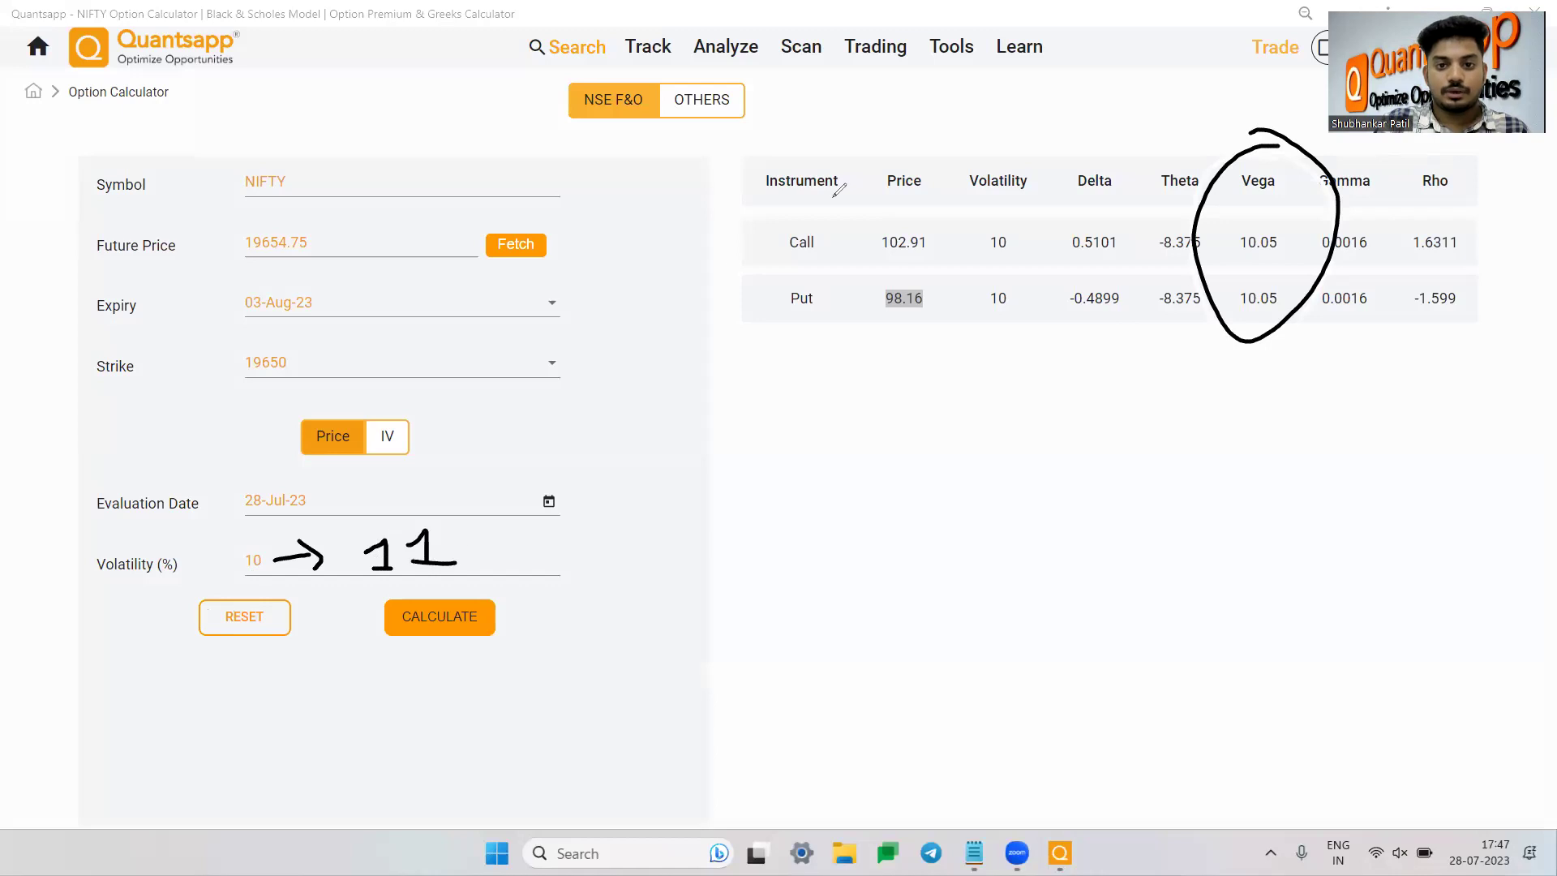
Draw arrows from the call and put prices to the Vega column, and circle the two prices
{"action": "mouse_move", "coordinate": [938, 235]}
{"action": "left_mouse_down"}
{"action": "mouse_move", "coordinate": [951, 198]}
{"action": "mouse_move", "coordinate": [1180, 162]}
{"action": "mouse_move", "coordinate": [1224, 201]}
{"action": "left_mouse_up"}
{"action": "left_click_drag", "start_coordinate": [1231, 123], "coordinate": [1234, 203]}
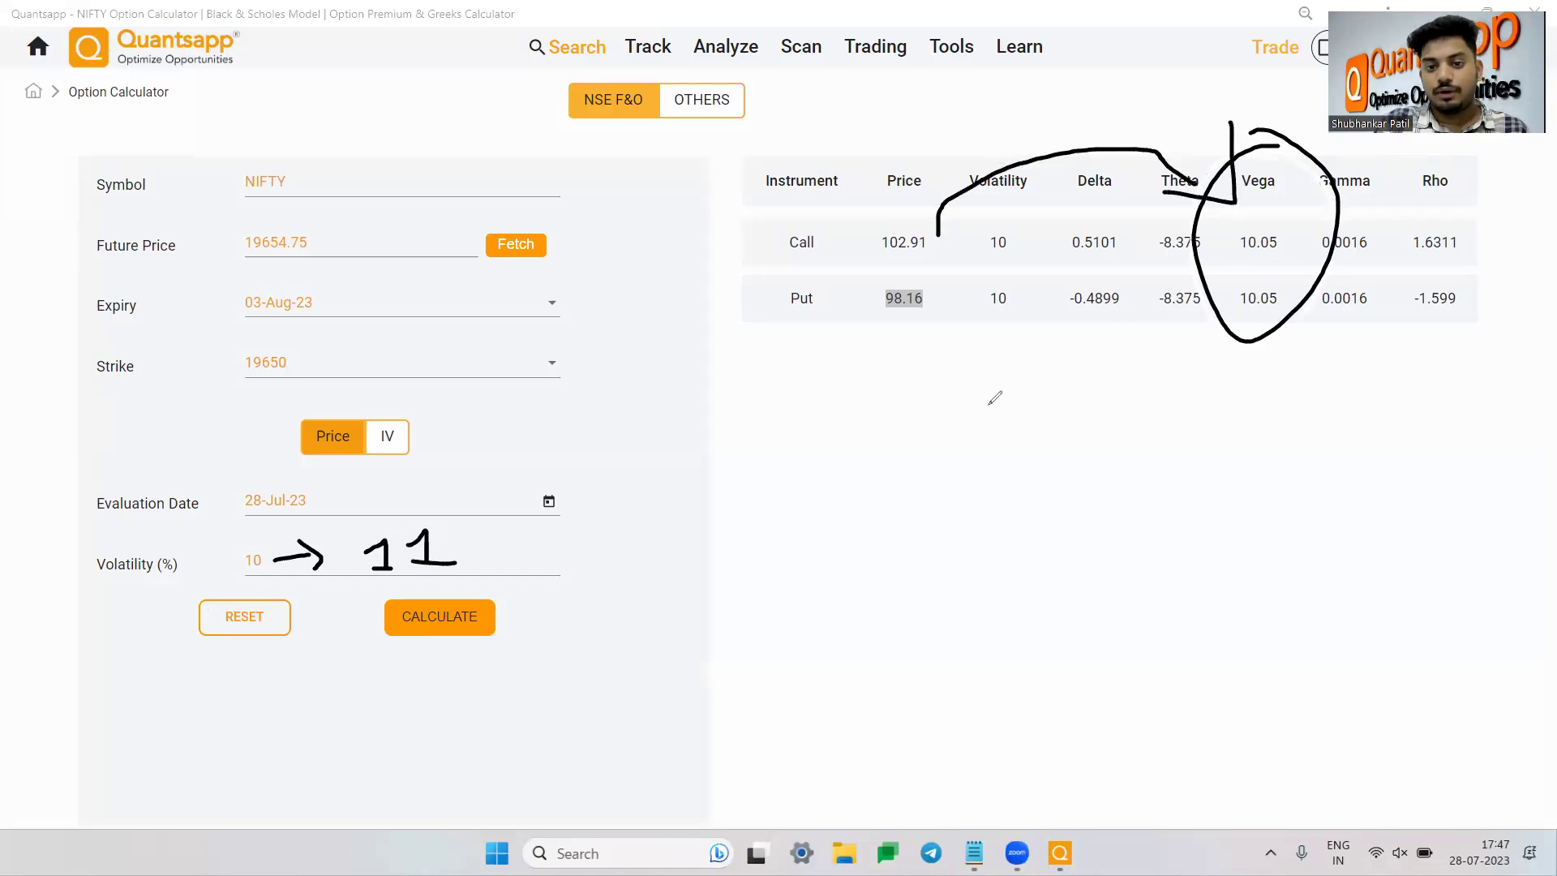
{"action": "mouse_move", "coordinate": [929, 330]}
{"action": "left_mouse_down"}
{"action": "mouse_move", "coordinate": [1122, 379]}
{"action": "mouse_move", "coordinate": [1251, 336]}
{"action": "mouse_move", "coordinate": [1207, 335]}
{"action": "mouse_move", "coordinate": [1277, 354]}
{"action": "mouse_move", "coordinate": [1242, 416]}
{"action": "left_mouse_up"}
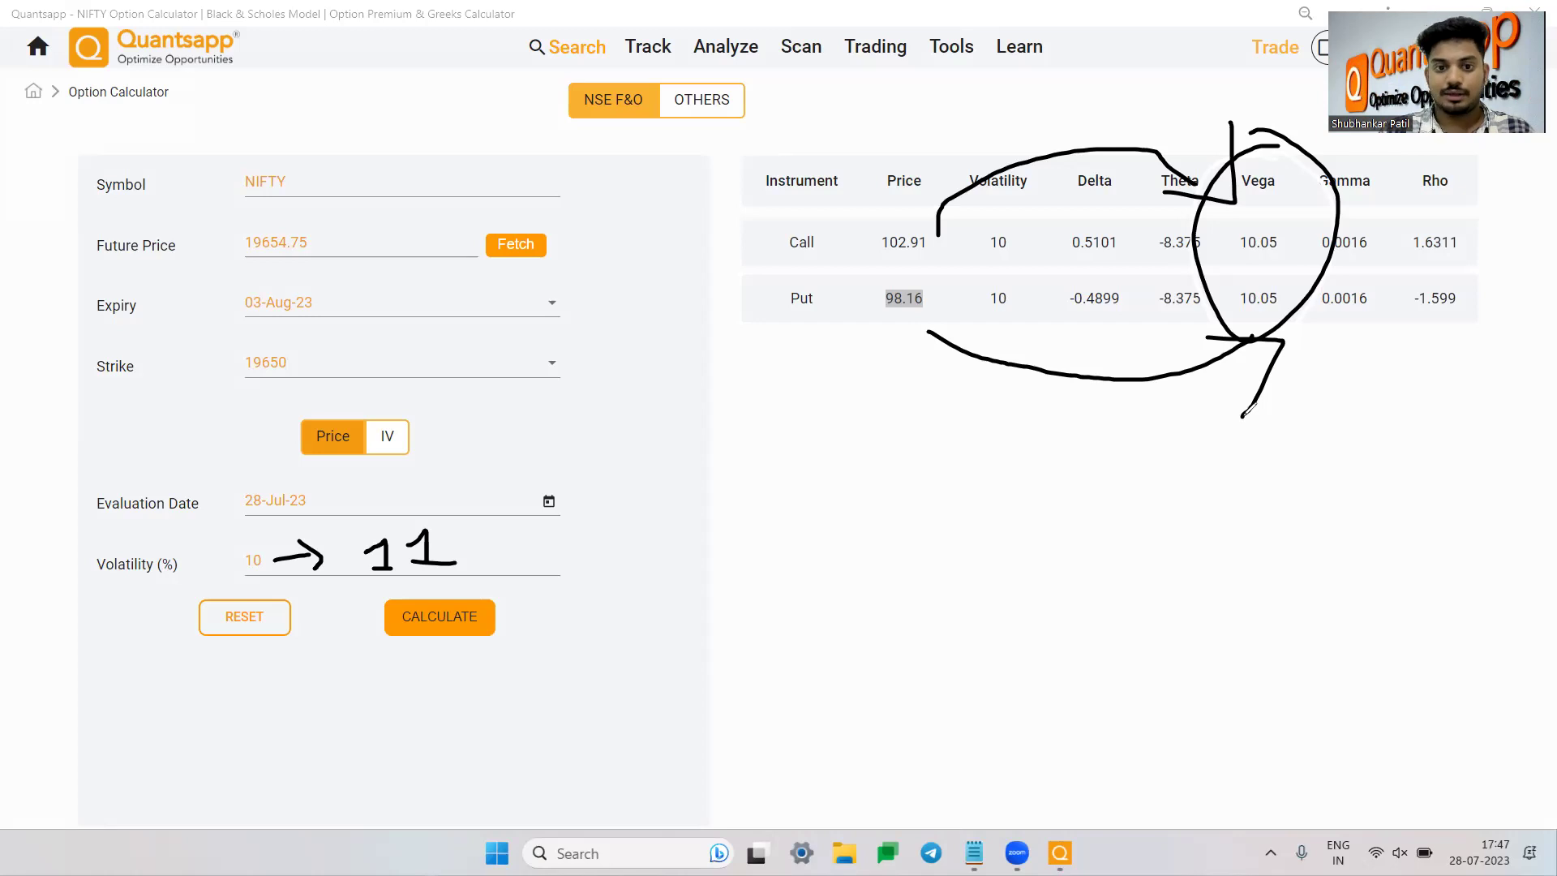
{"action": "mouse_move", "coordinate": [1243, 413]}
{"action": "left_mouse_down"}
{"action": "mouse_move", "coordinate": [1314, 173]}
{"action": "mouse_move", "coordinate": [1175, 60]}
{"action": "left_mouse_up"}
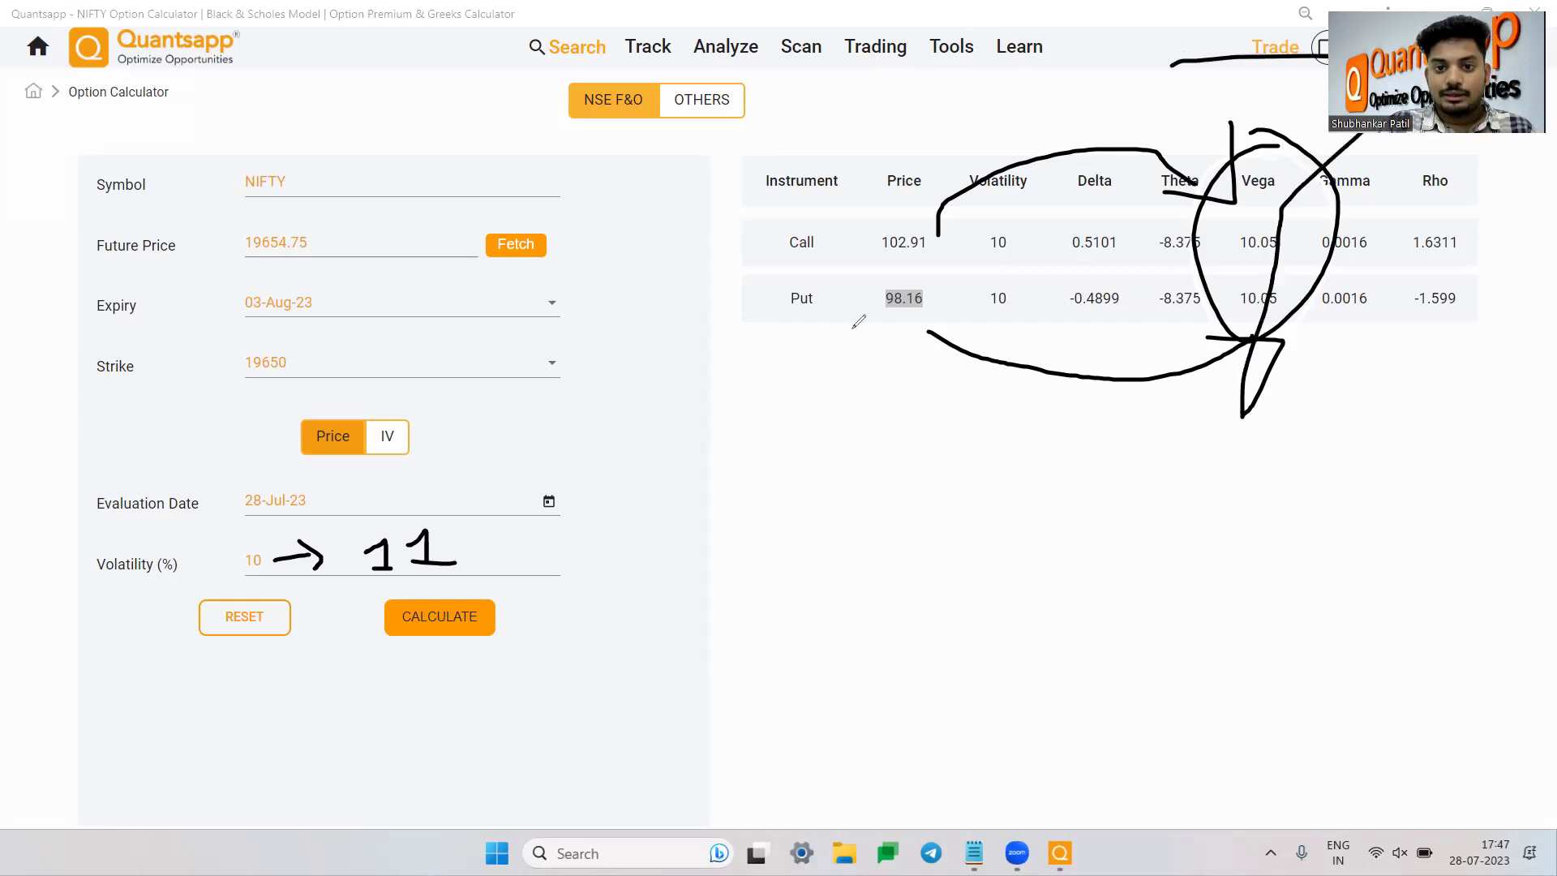
{"action": "mouse_move", "coordinate": [871, 244]}
{"action": "left_mouse_down"}
{"action": "mouse_move", "coordinate": [912, 259]}
{"action": "mouse_move", "coordinate": [920, 212]}
{"action": "left_mouse_up"}
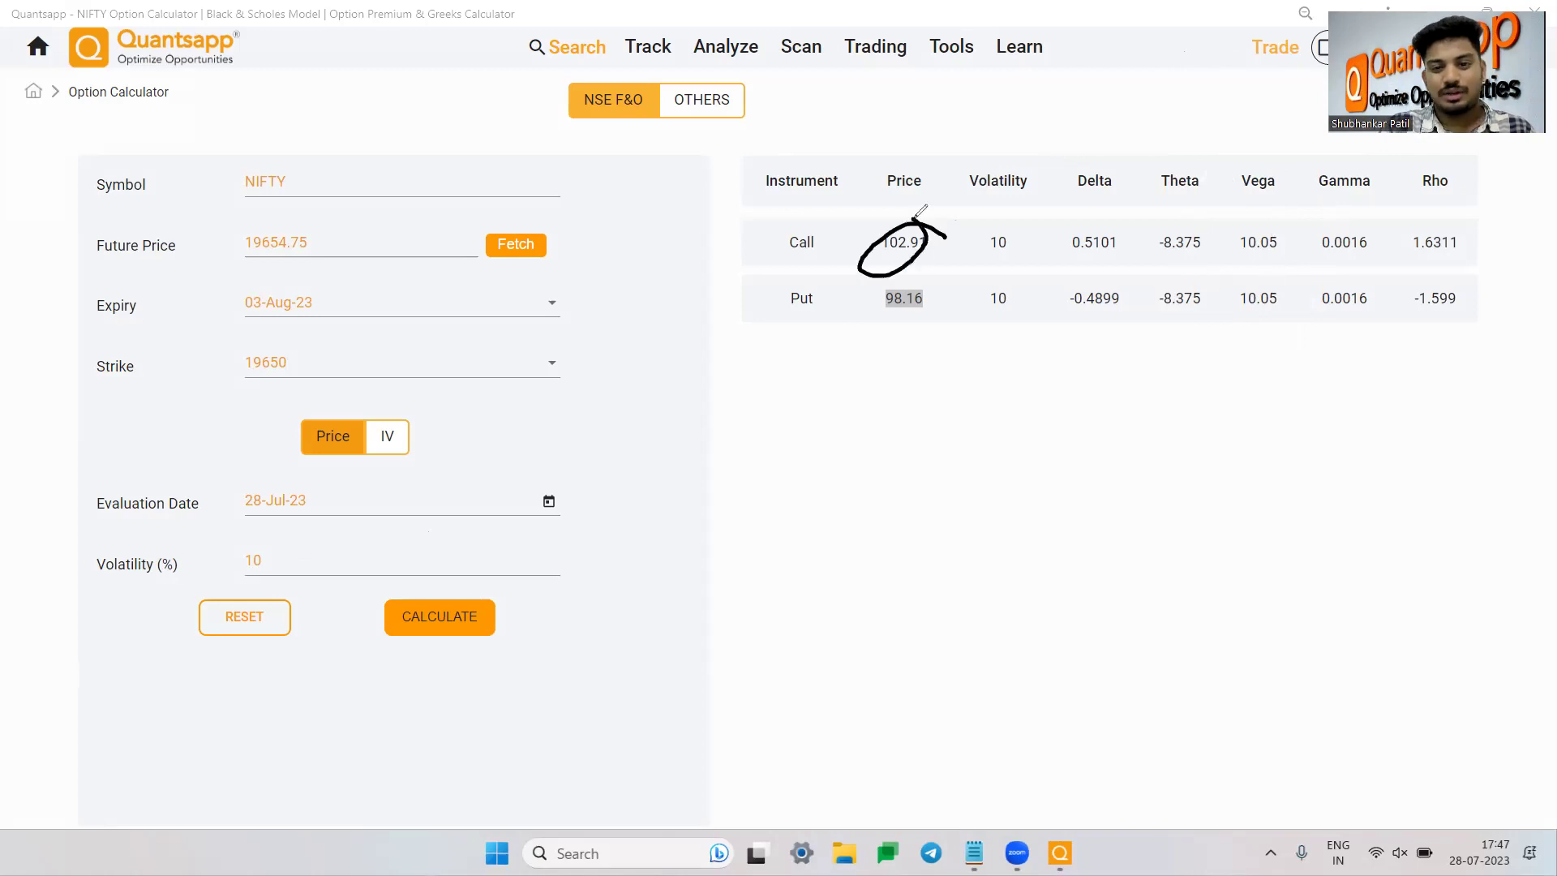
{"action": "mouse_move", "coordinate": [919, 286]}
{"action": "left_mouse_down"}
{"action": "mouse_move", "coordinate": [870, 279]}
{"action": "mouse_move", "coordinate": [873, 302]}
{"action": "mouse_move", "coordinate": [927, 306]}
{"action": "mouse_move", "coordinate": [915, 274]}
{"action": "left_mouse_up"}
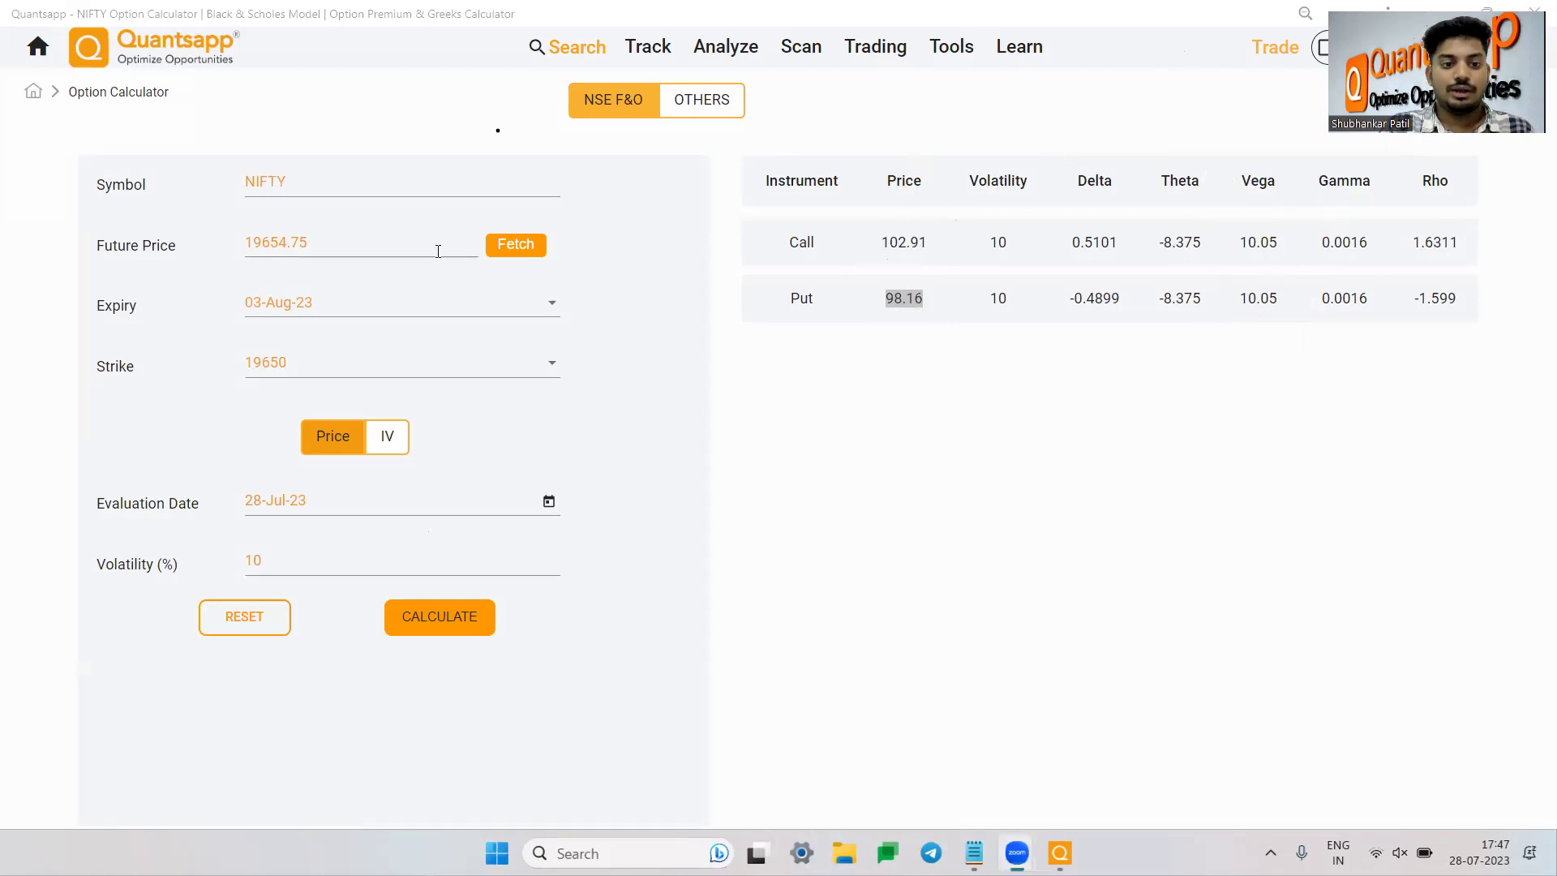
Set the volatility to 11%, recalculate, and highlight the new call and put prices for comparison with Vega
{"action": "left_click", "coordinate": [271, 558]}
{"action": "key", "text": "BackSpace"}
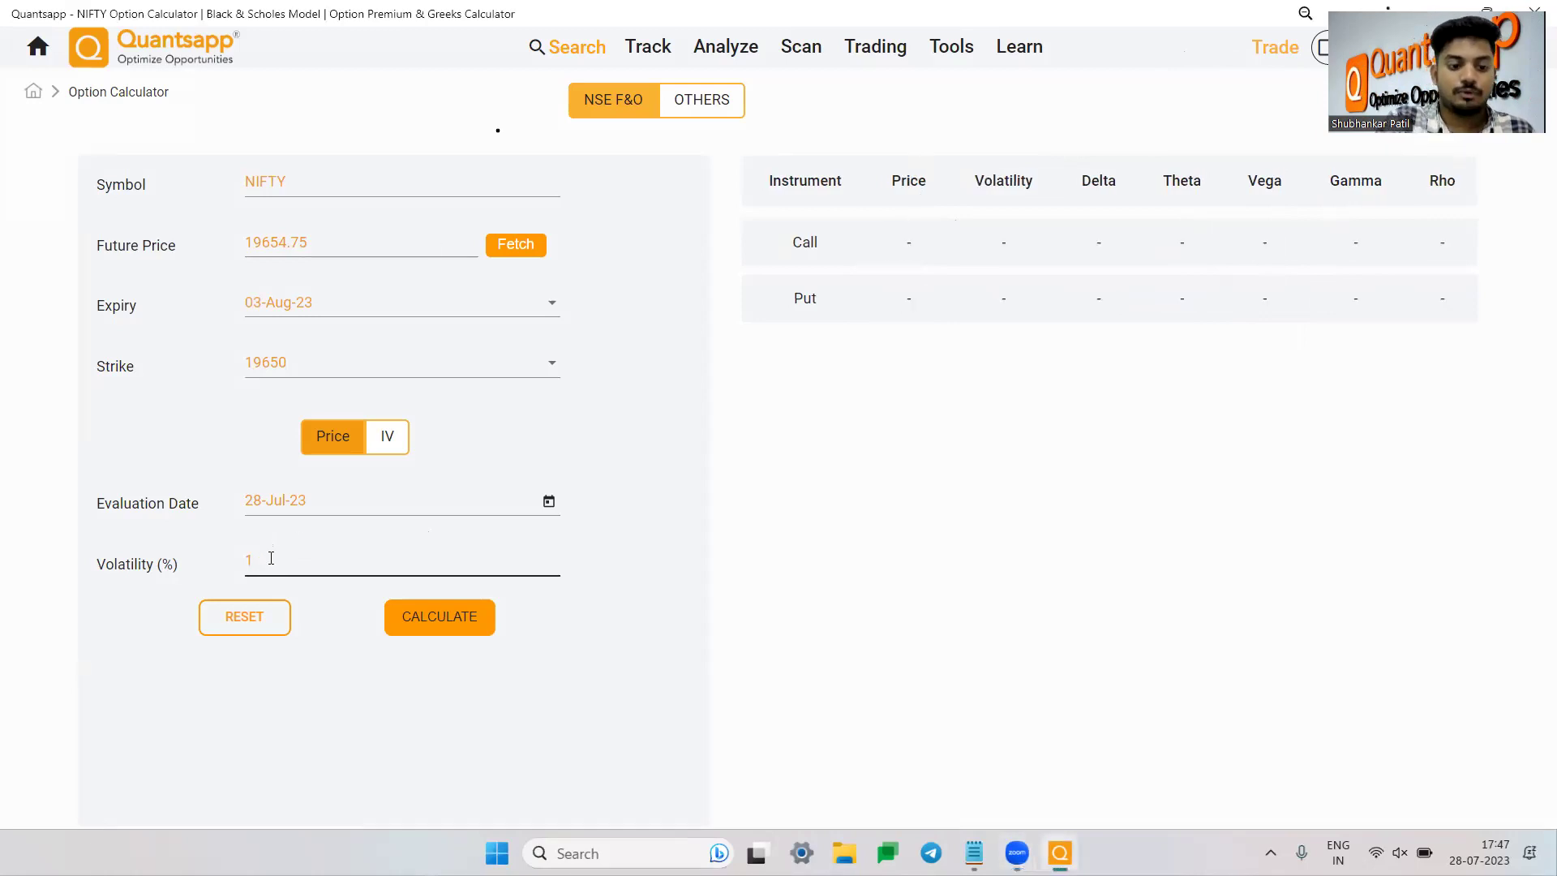
{"action": "type", "text": "1"}
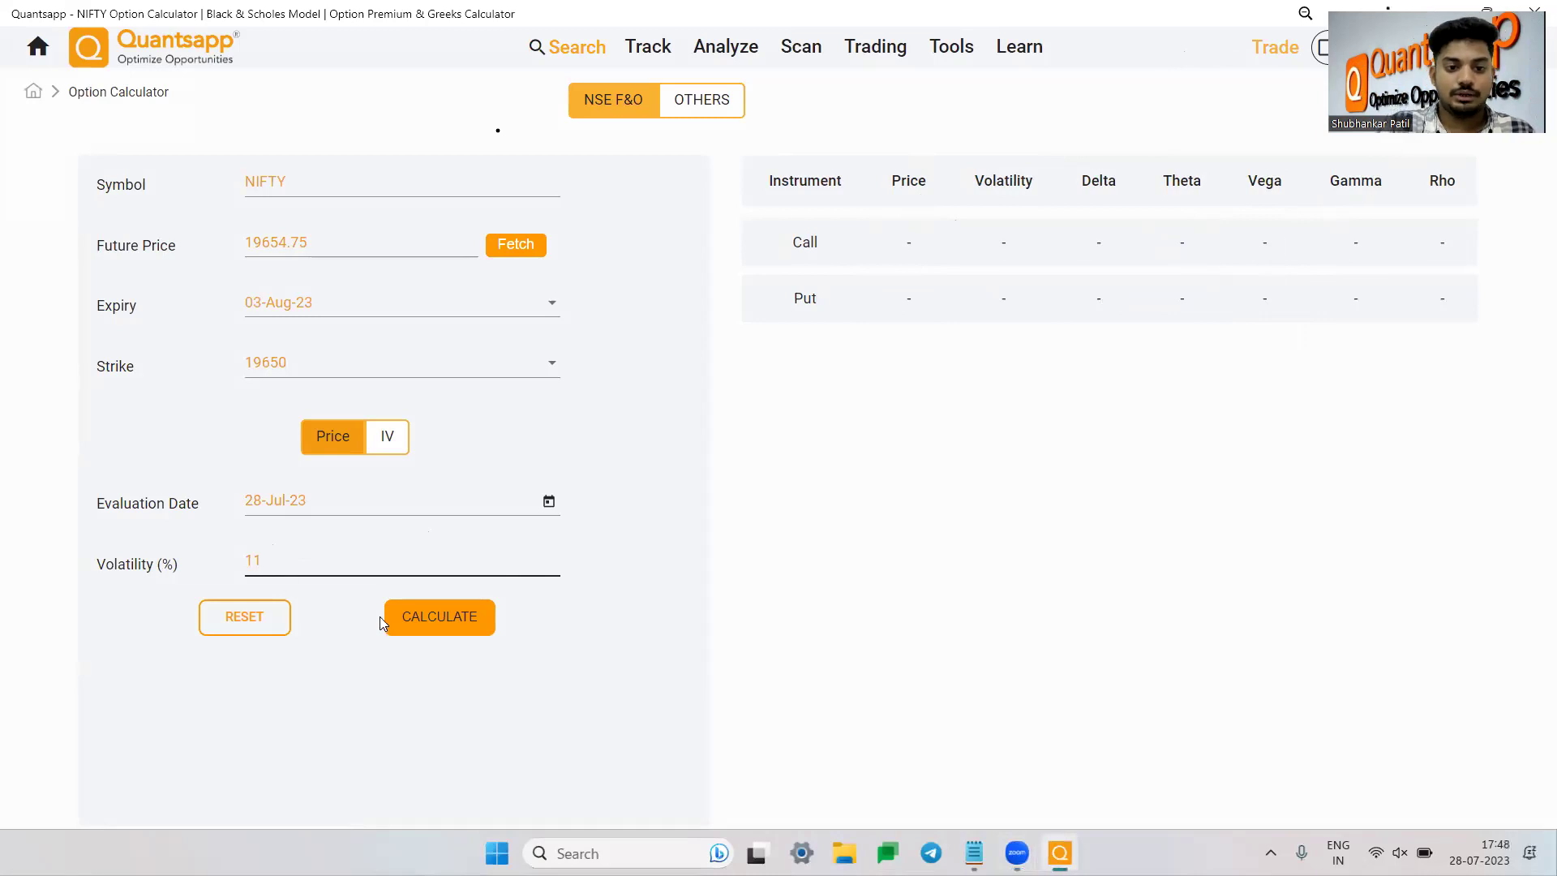
{"action": "left_click", "coordinate": [430, 620]}
{"action": "left_click_drag", "start_coordinate": [944, 245], "coordinate": [872, 246]}
{"action": "left_click_drag", "start_coordinate": [922, 297], "coordinate": [885, 298]}
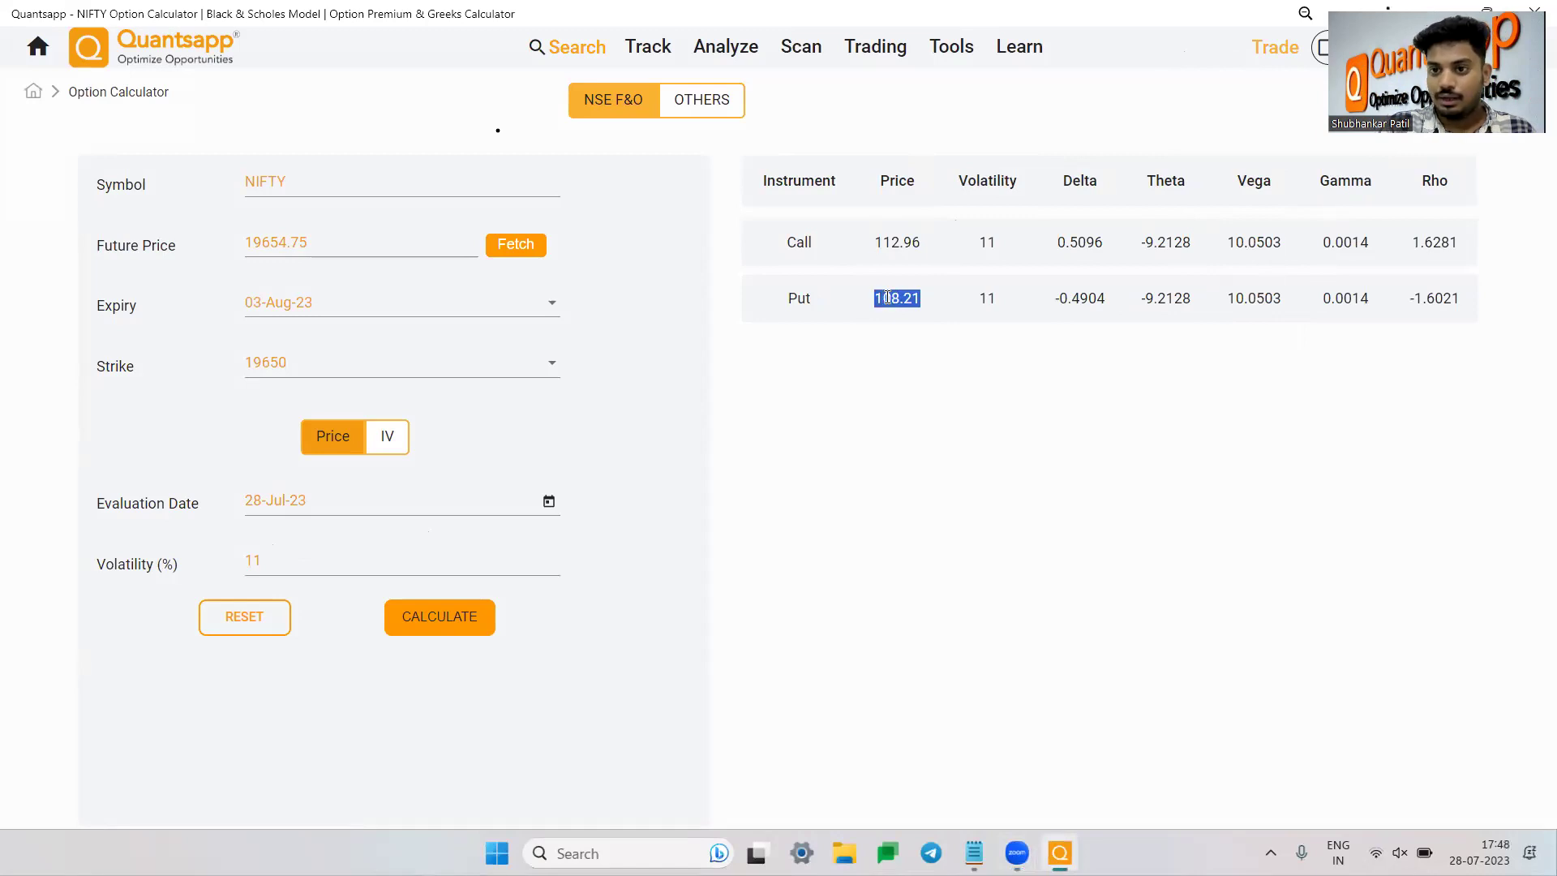
{"action": "left_click_drag", "start_coordinate": [1279, 267], "coordinate": [1225, 268]}
Set the volatility to 12%, recalculate the option values, and highlight the resulting call and put prices
{"action": "left_click", "coordinate": [365, 562]}
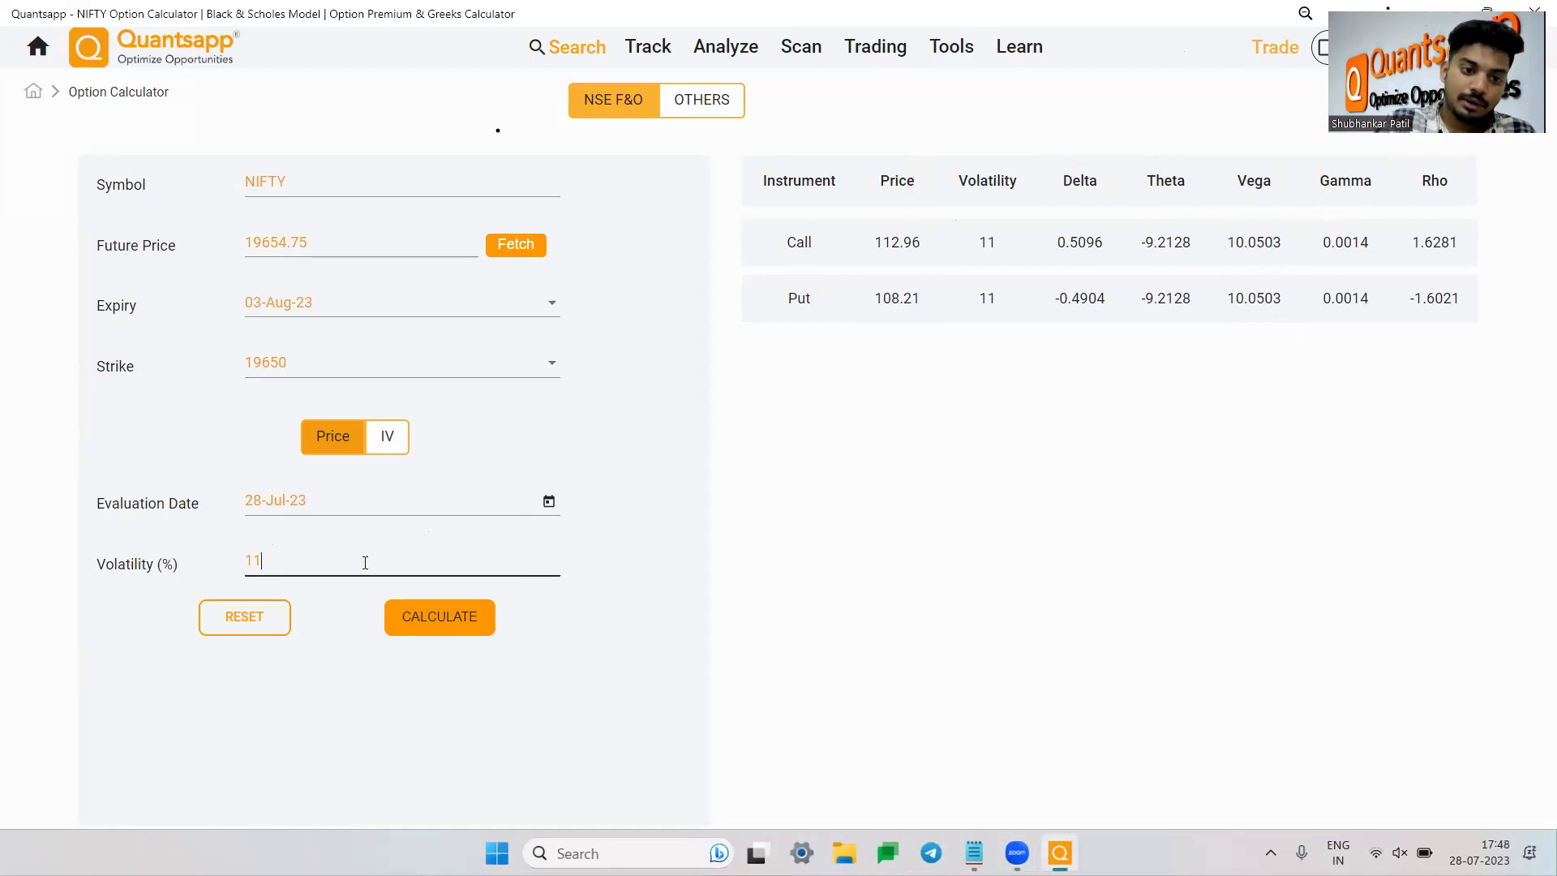
{"action": "key", "text": "BackSpace"}
{"action": "type", "text": "2"}
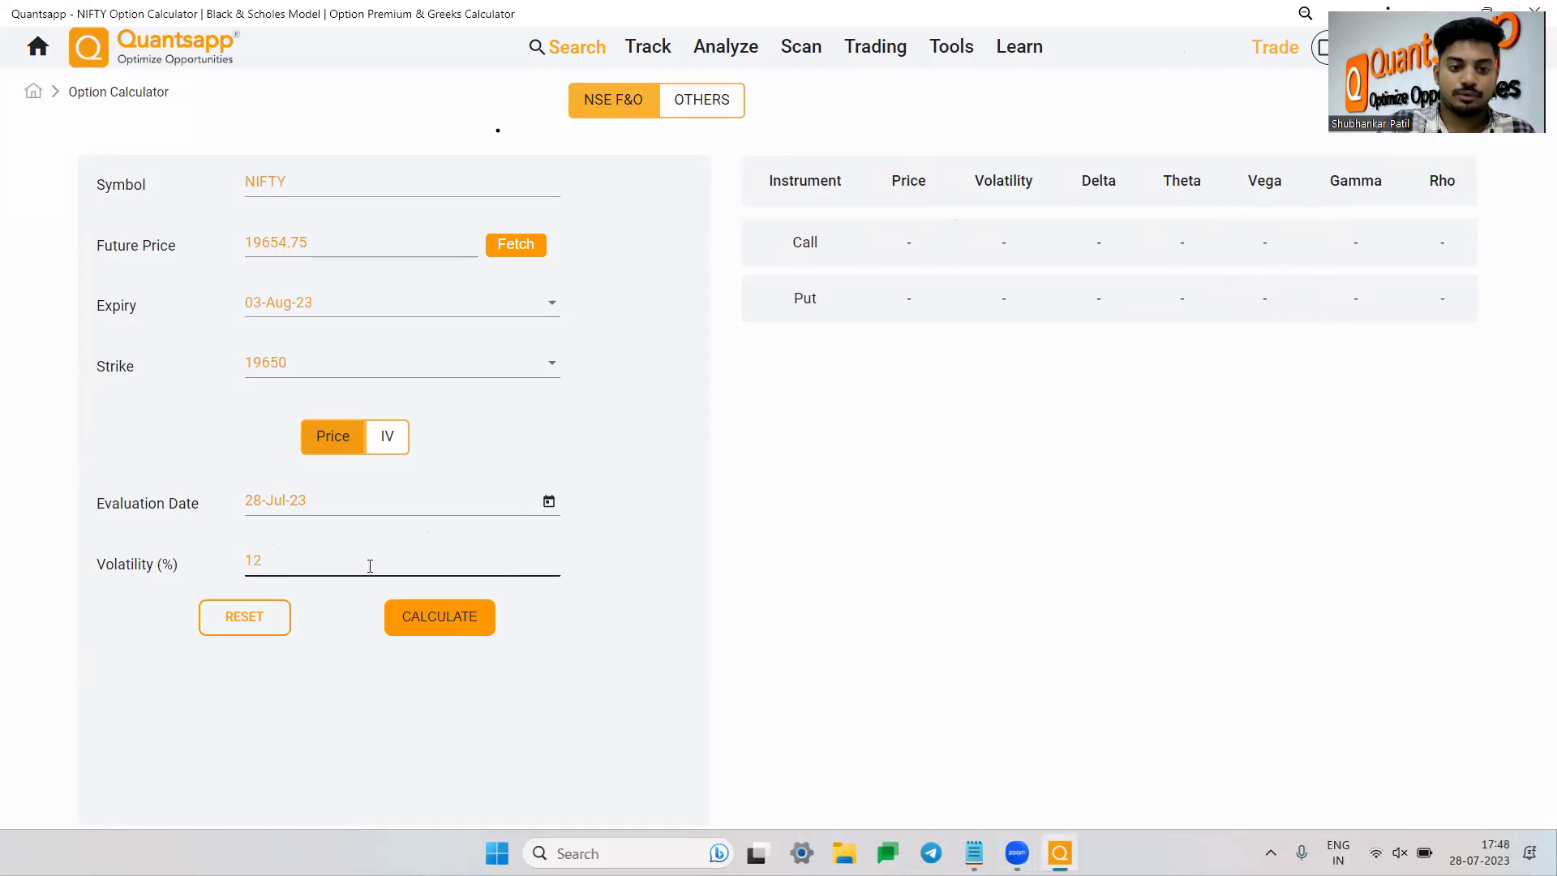
{"action": "left_click", "coordinate": [413, 616]}
{"action": "left_click_drag", "start_coordinate": [924, 245], "coordinate": [920, 298]}
{"action": "left_click", "coordinate": [890, 290]}
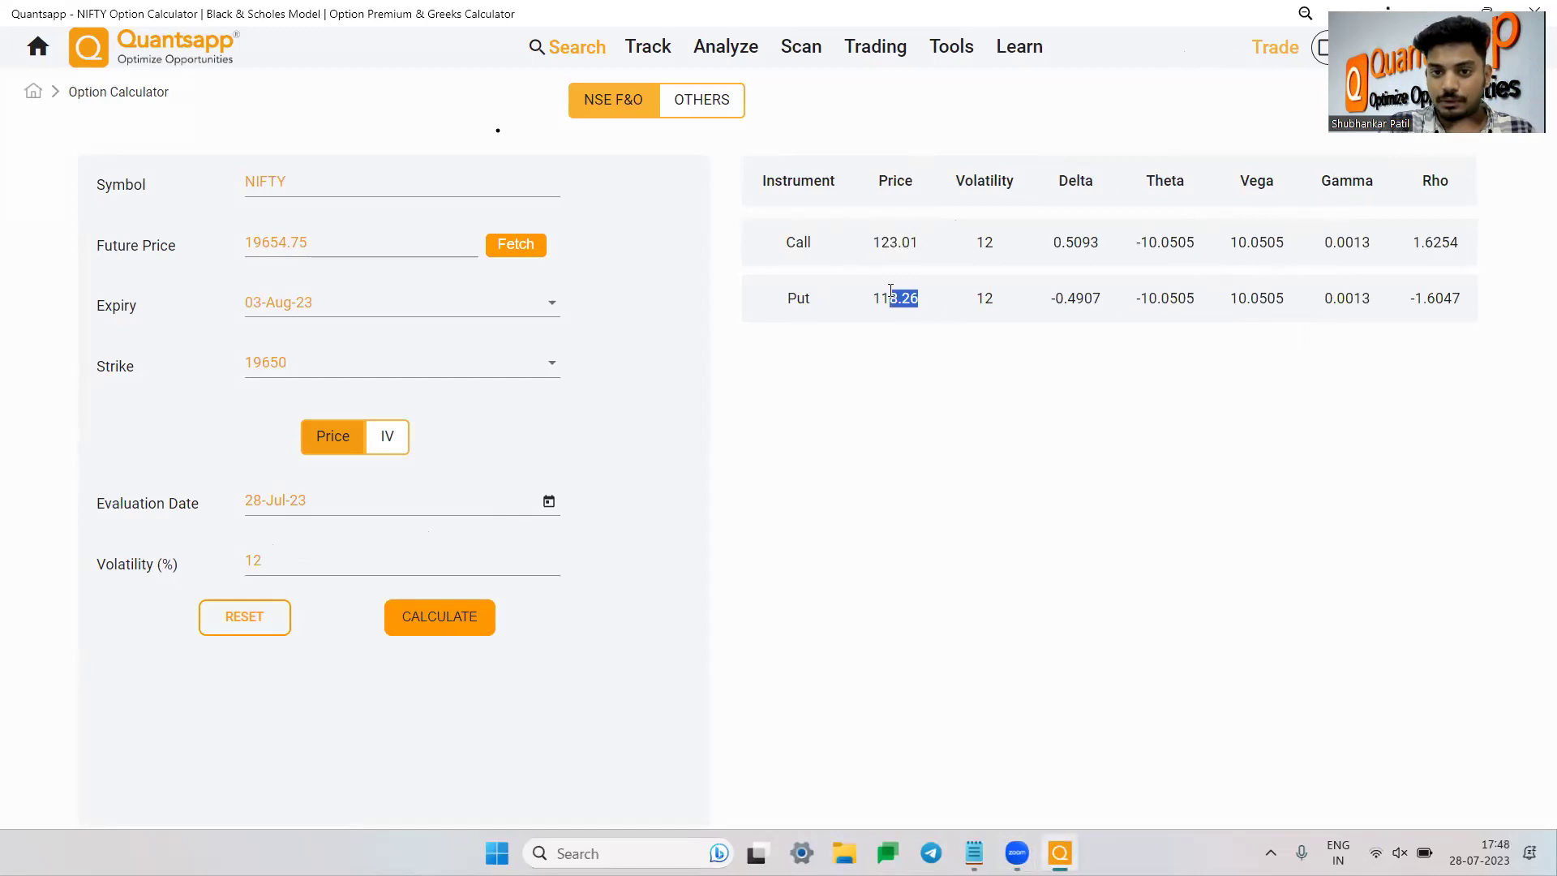
{"action": "left_click", "coordinate": [864, 305]}
{"action": "left_click_drag", "start_coordinate": [872, 306], "coordinate": [906, 309]}
{"action": "left_click", "coordinate": [917, 308]}
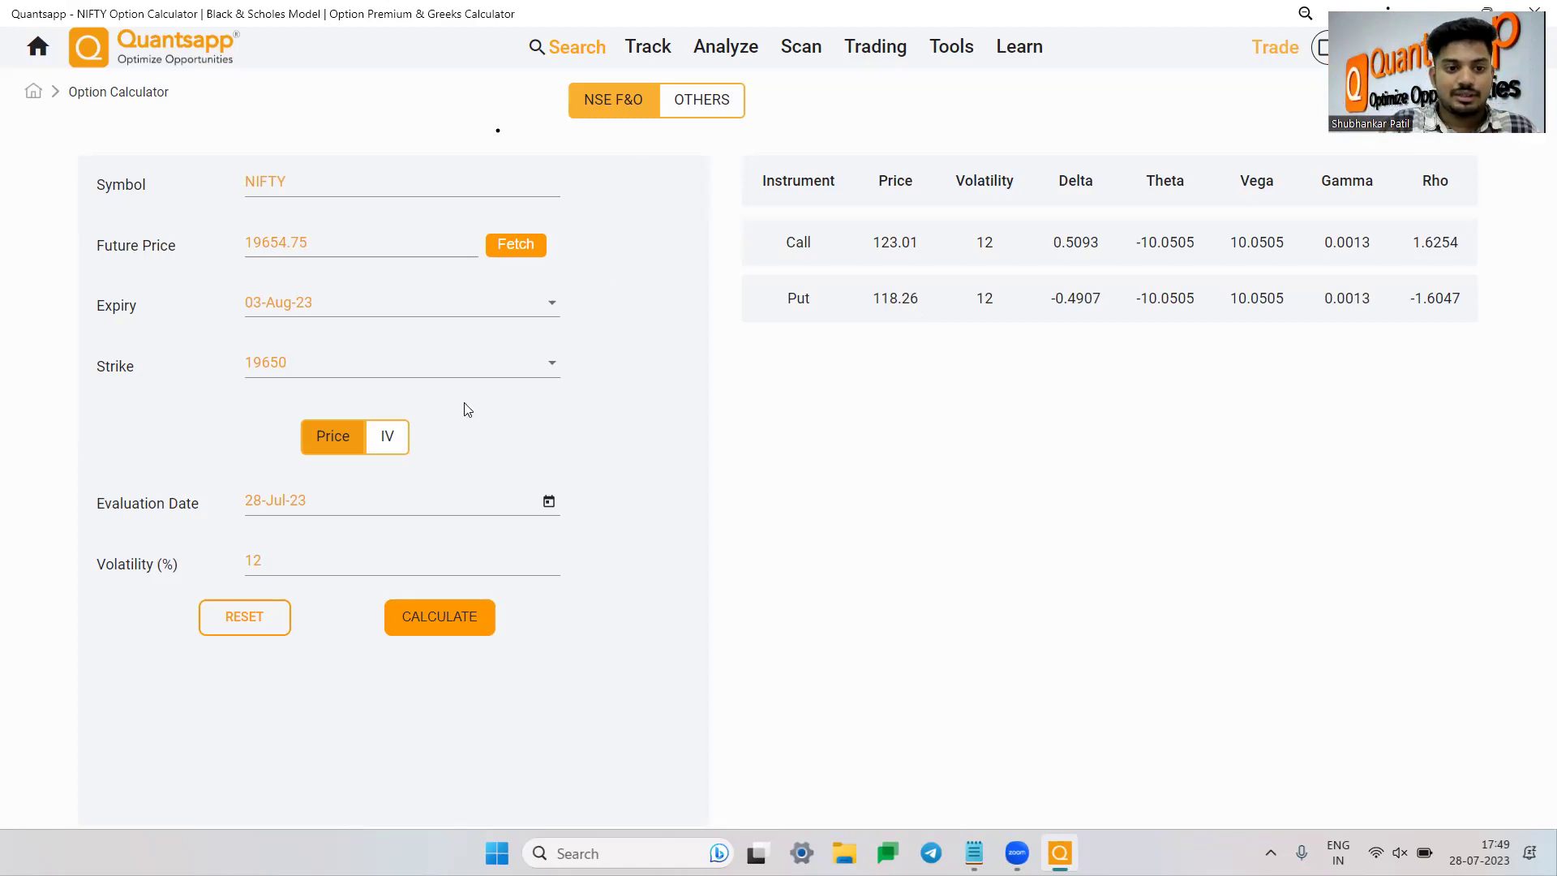
Lower the volatility to 11%, recalculate, and highlight the call price
{"action": "left_click", "coordinate": [300, 561]}
{"action": "key", "text": "BackSpace"}
{"action": "type", "text": "1"}
{"action": "left_click", "coordinate": [434, 631]}
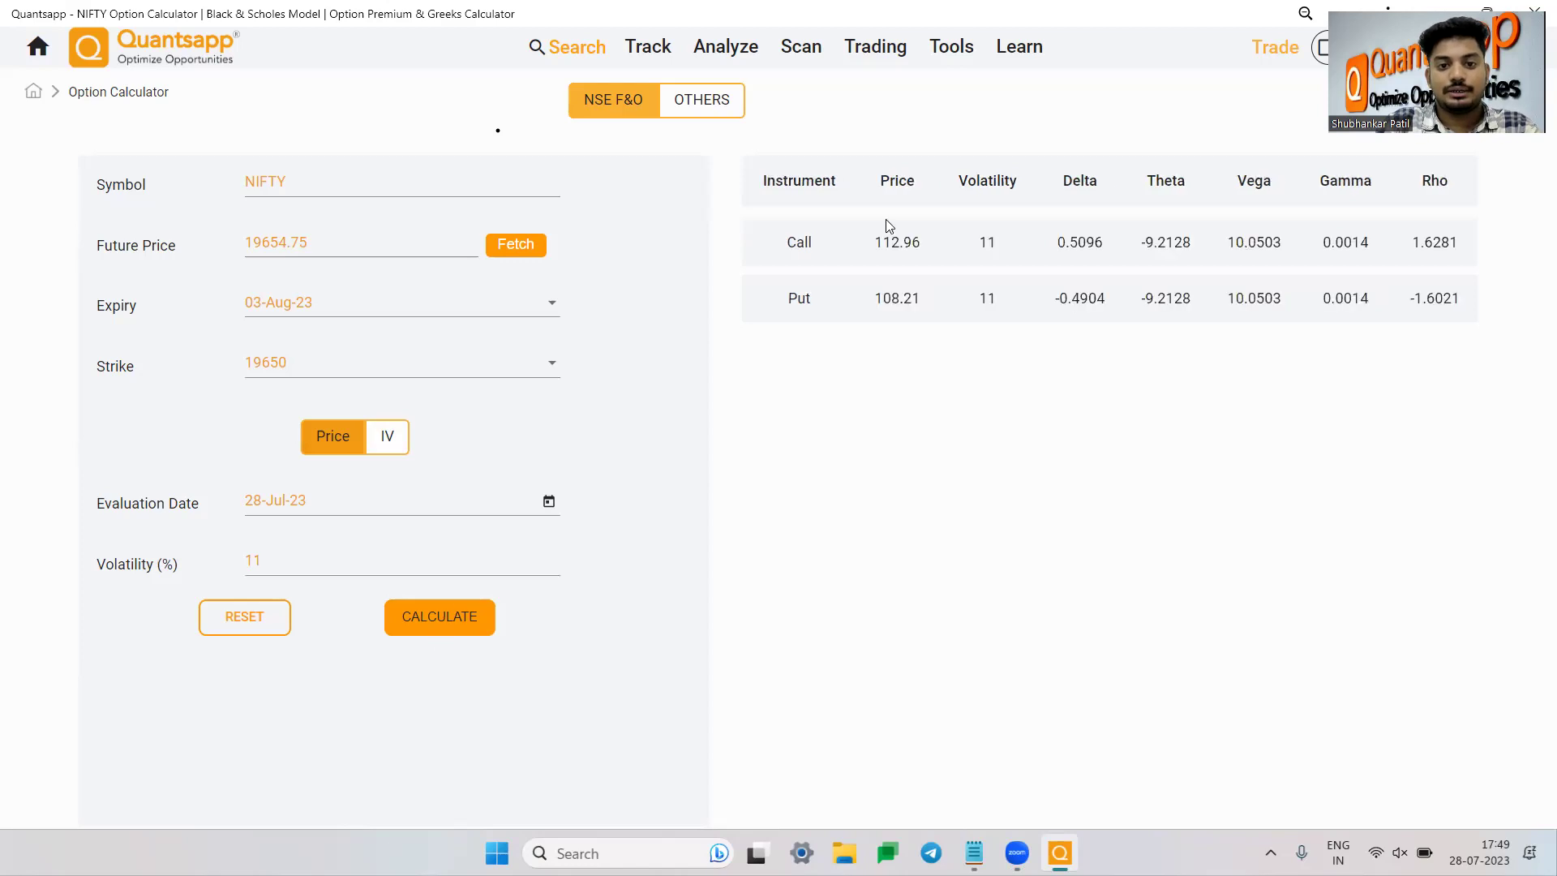
{"action": "left_click_drag", "start_coordinate": [924, 243], "coordinate": [863, 253]}
Lower the volatility to 10% and recalculate the call and put values
{"action": "left_click", "coordinate": [423, 557]}
{"action": "key", "text": "BackSpace"}
{"action": "type", "text": "0"}
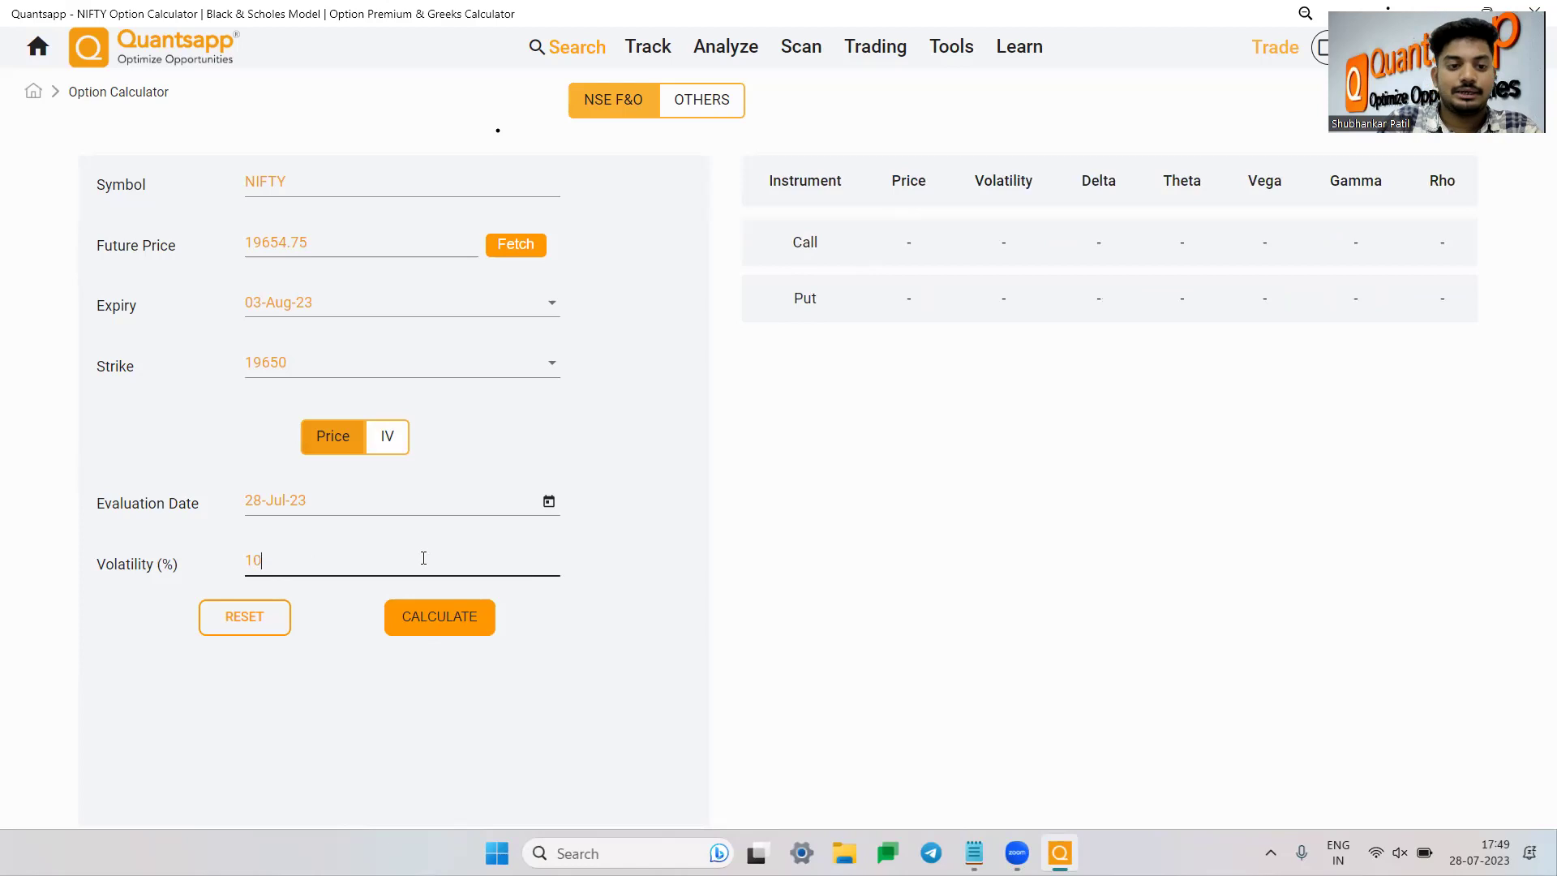
{"action": "left_click", "coordinate": [446, 616]}
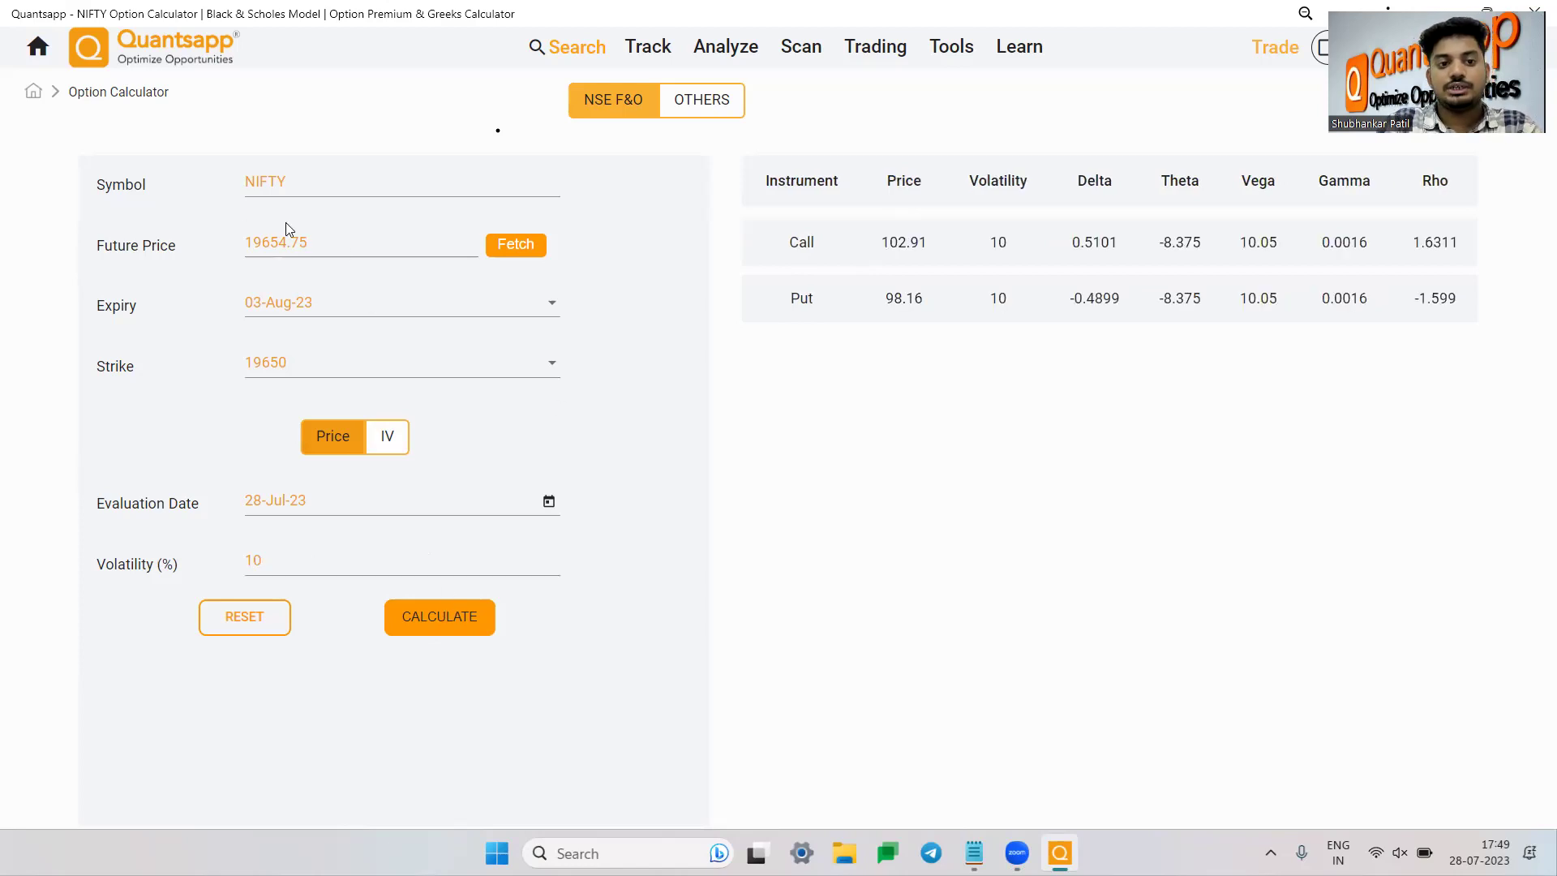
Lower the volatility to 9%, recalculate, and highlight the resulting call price
{"action": "left_click", "coordinate": [266, 563]}
{"action": "key", "text": "BackSpace"}
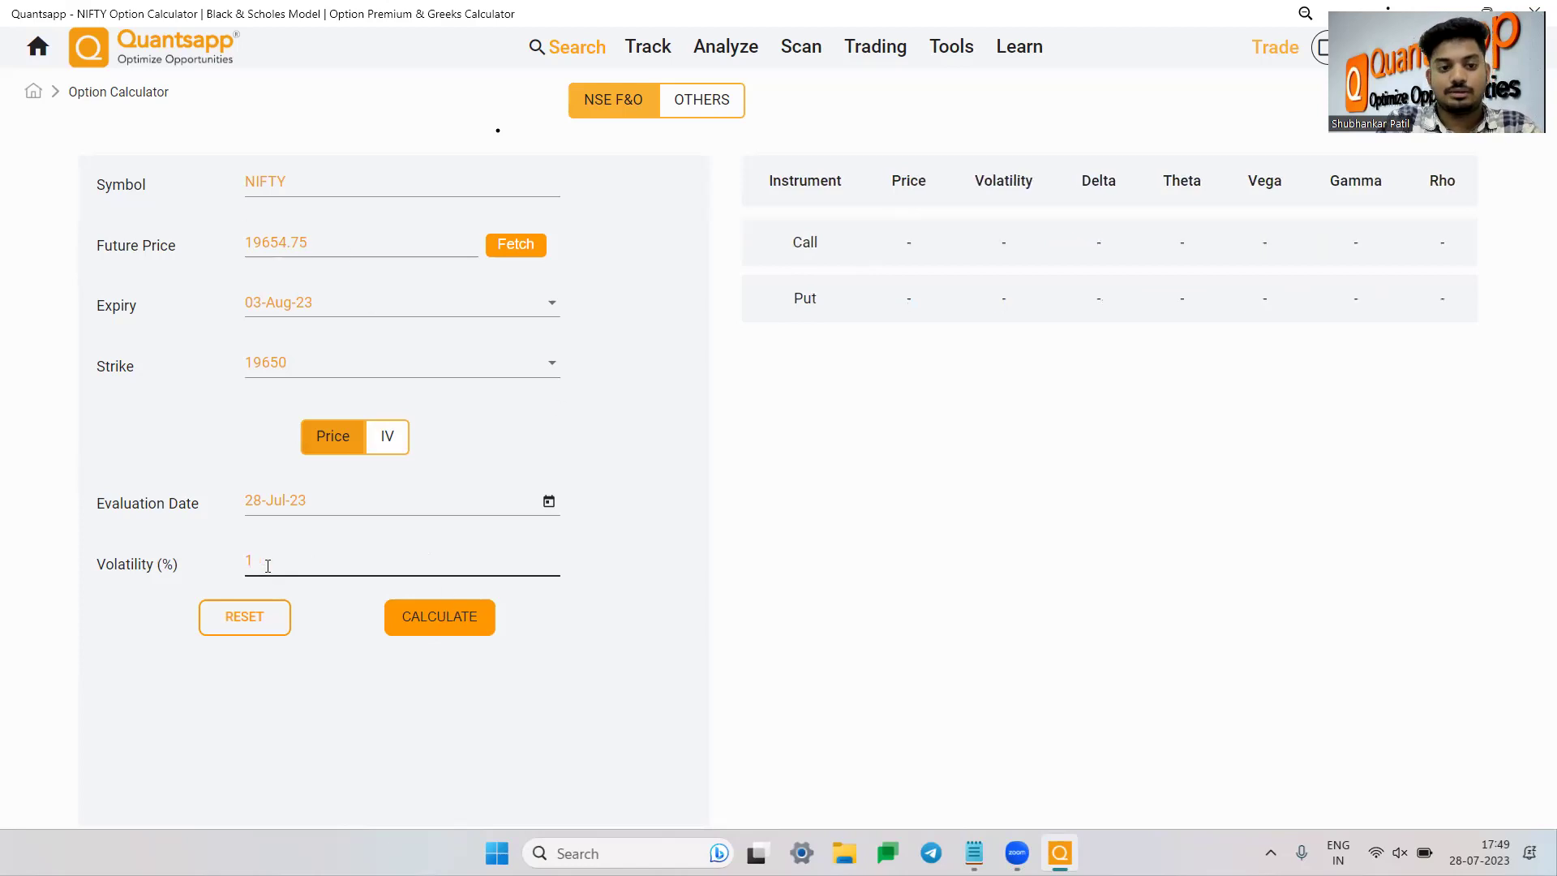
{"action": "key", "text": "BackSpace"}
{"action": "type", "text": "9"}
{"action": "left_click", "coordinate": [445, 622]}
{"action": "left_click_drag", "start_coordinate": [932, 241], "coordinate": [872, 240]}
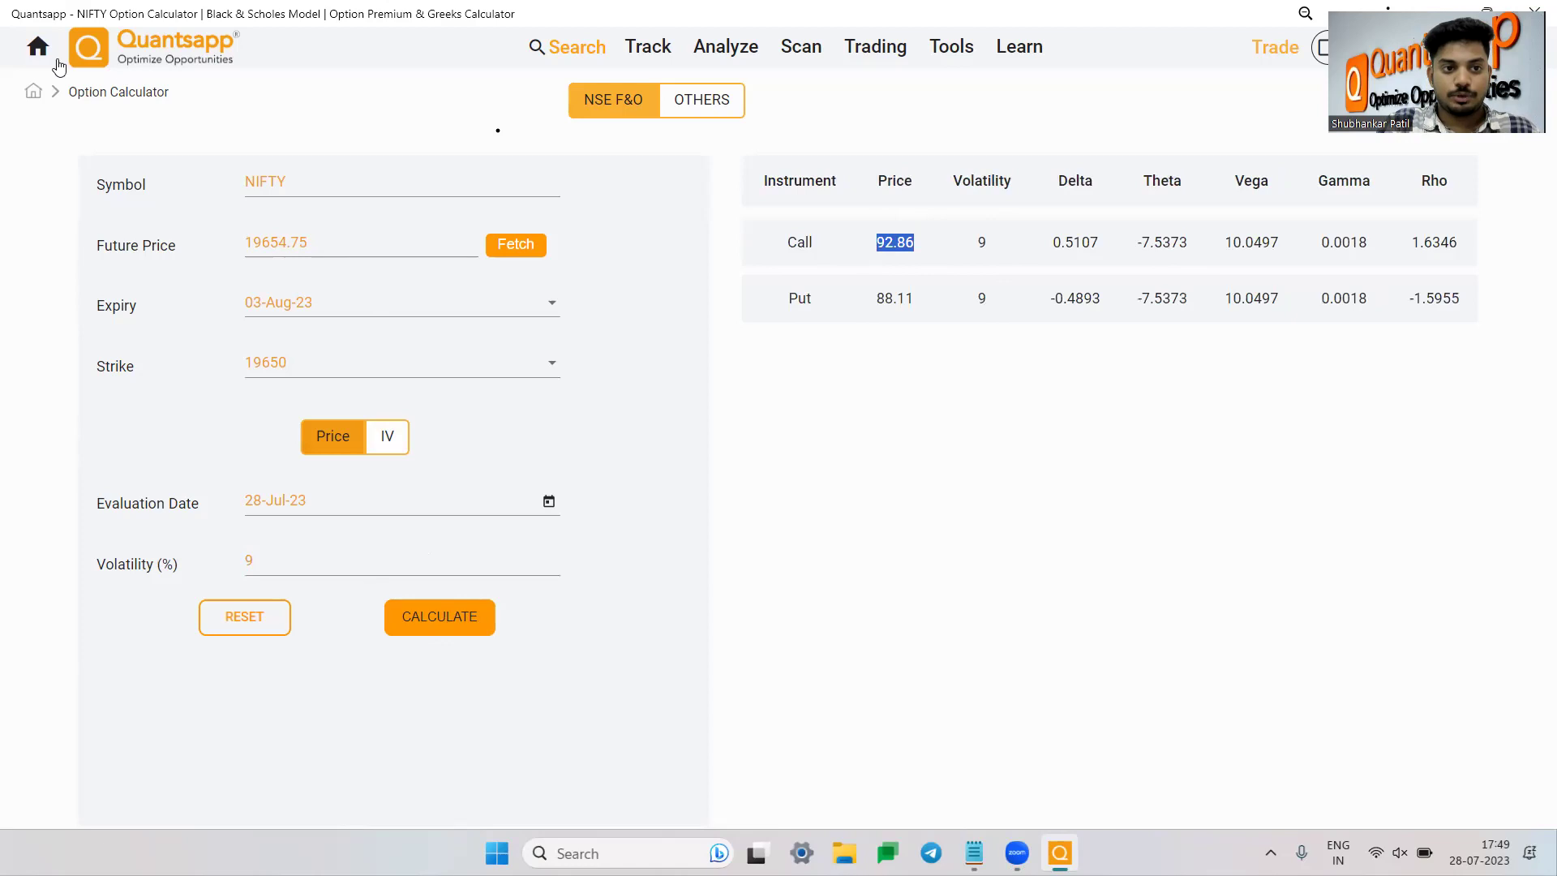
Return to the home page, search the site's features for "iv", and open the IV Chart
{"action": "left_click", "coordinate": [31, 61]}
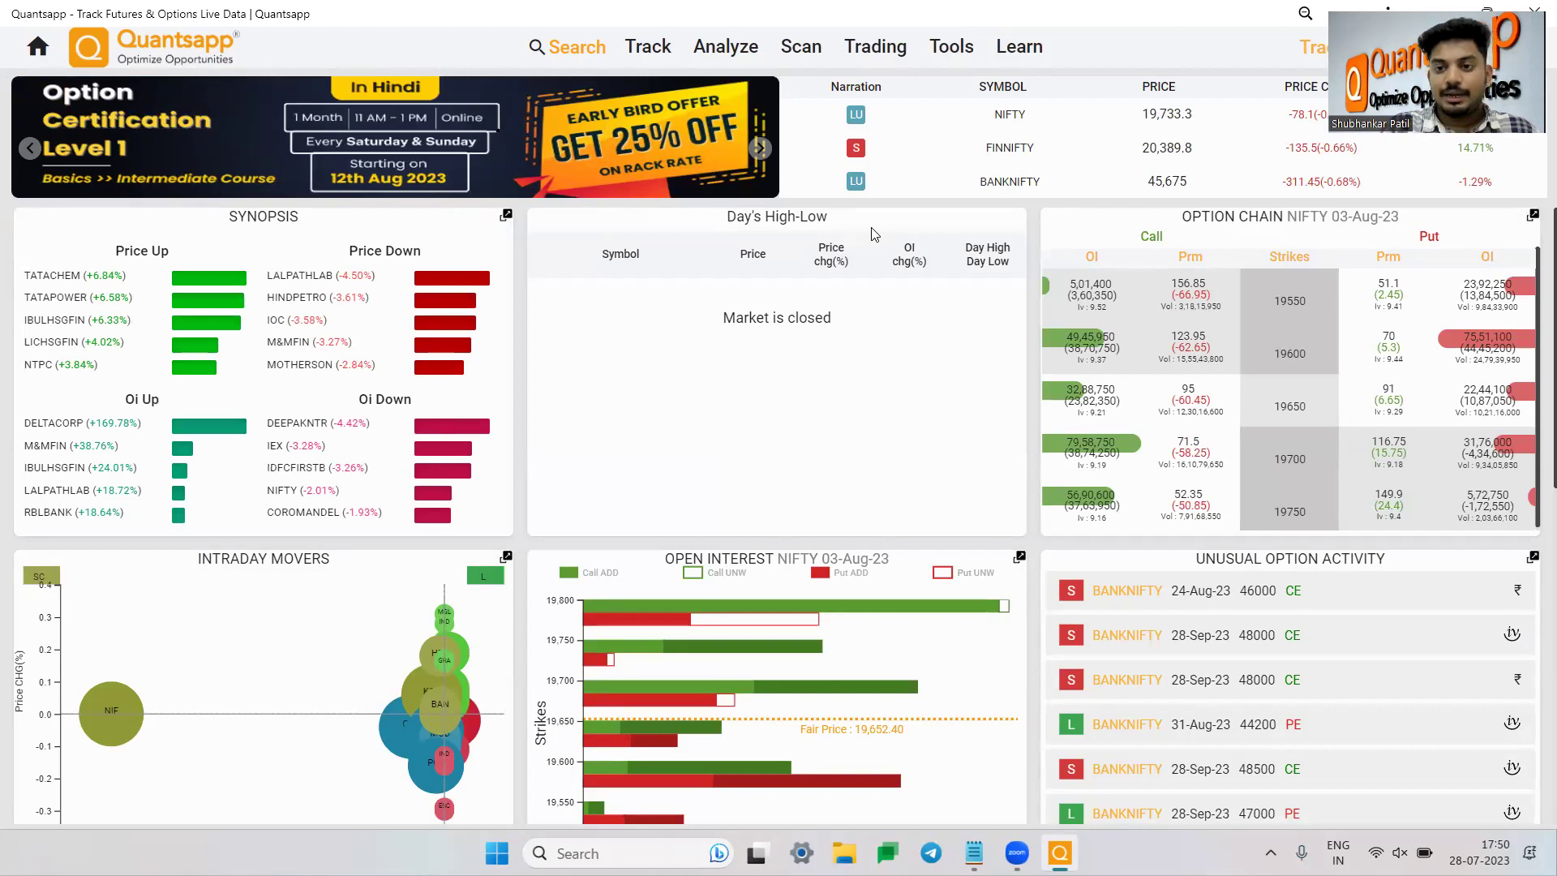
{"action": "left_click", "coordinate": [580, 42]}
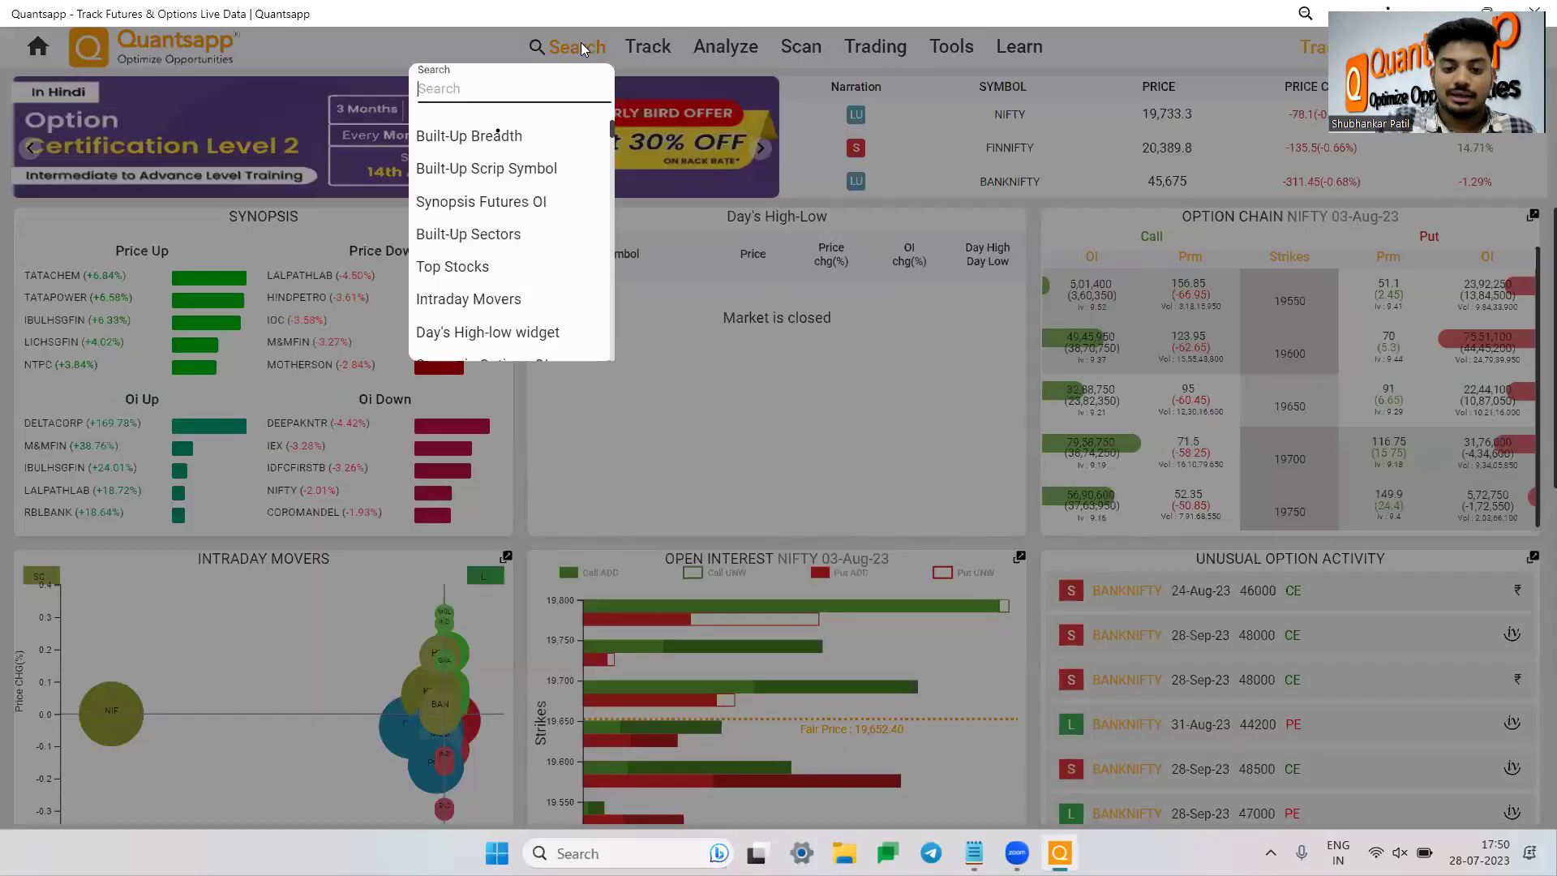
{"action": "type", "text": "iv"}
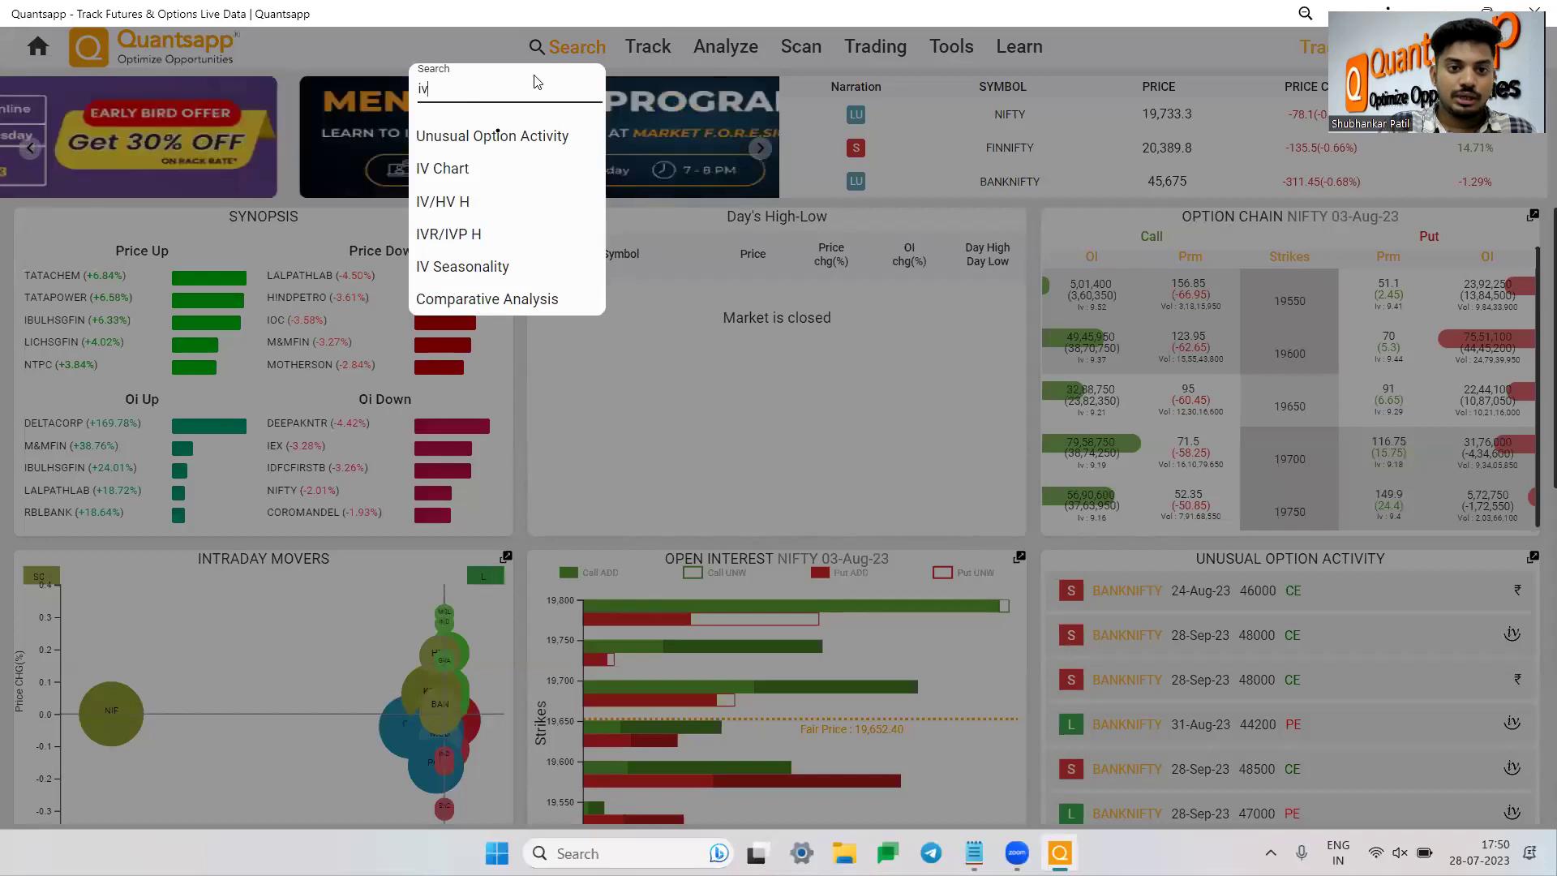
{"action": "key", "text": "Return"}
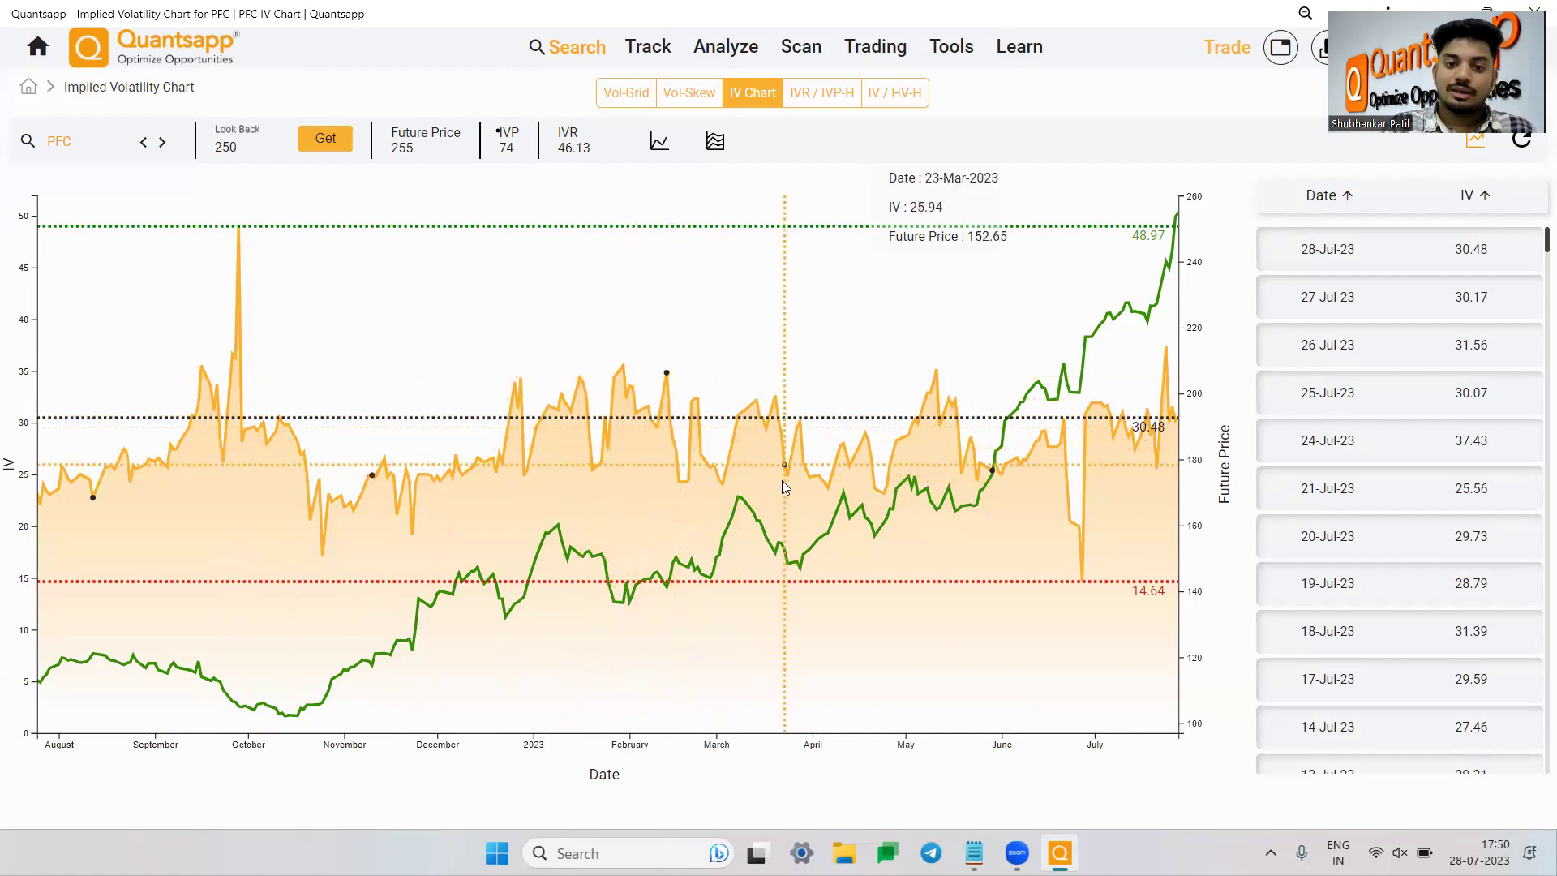
Change the implied volatility chart's symbol to INFY
{"action": "left_click", "coordinate": [72, 143]}
{"action": "type", "text": "INFY"}
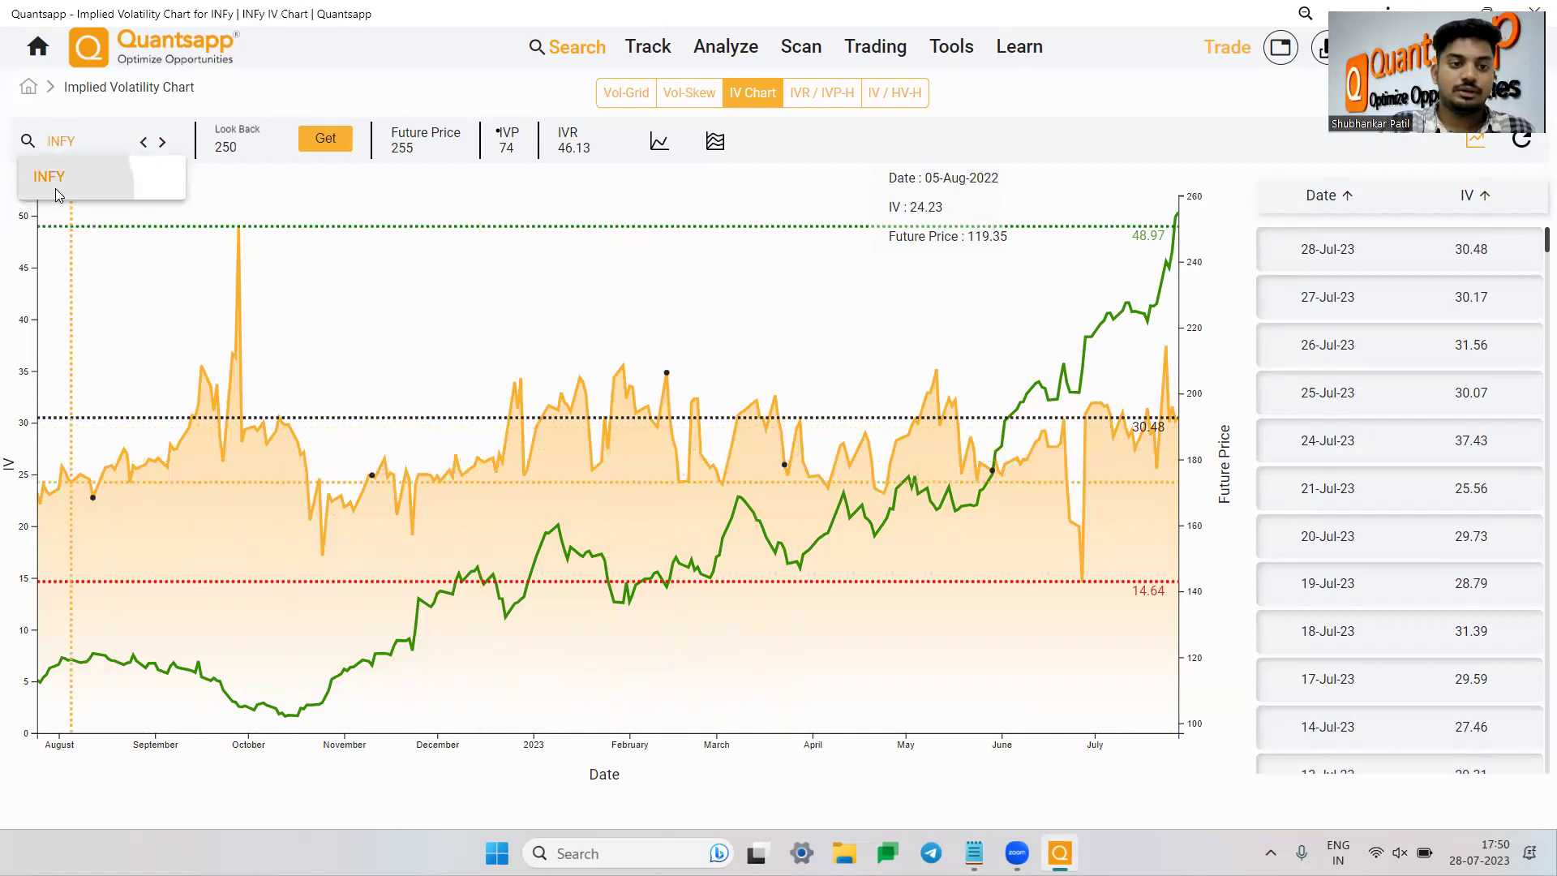
{"action": "left_click", "coordinate": [57, 190]}
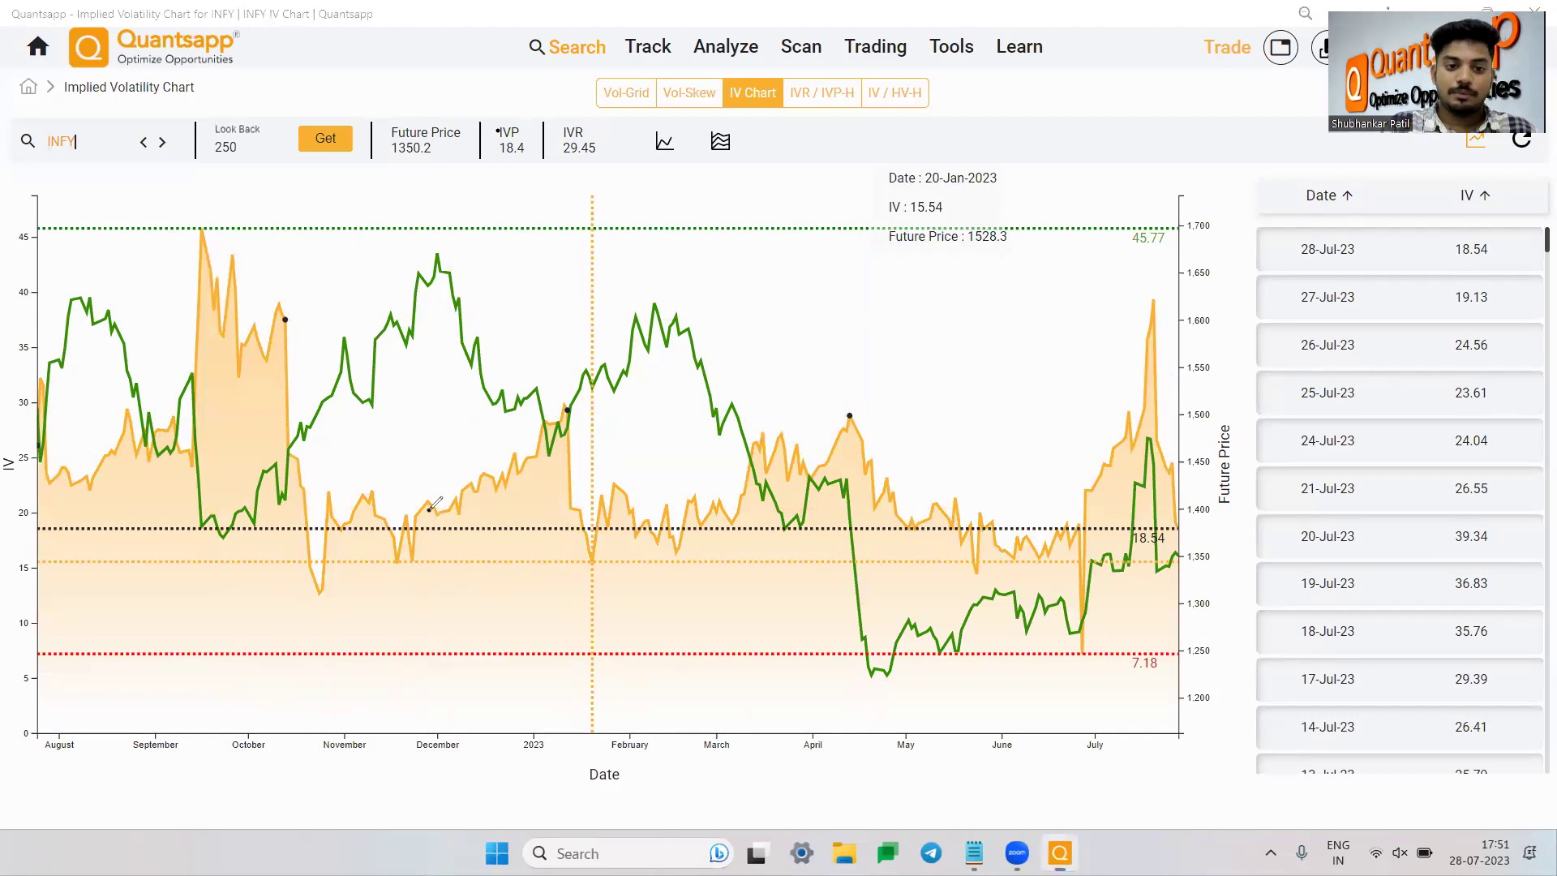
Circle the October, January and April event markers on the INFY chart and trace the IV rises leading up to them
{"action": "mouse_move", "coordinate": [549, 395]}
{"action": "left_mouse_down"}
{"action": "mouse_move", "coordinate": [560, 432]}
{"action": "mouse_move", "coordinate": [589, 408]}
{"action": "mouse_move", "coordinate": [550, 399]}
{"action": "left_mouse_up"}
{"action": "left_click_drag", "start_coordinate": [435, 485], "coordinate": [527, 411]}
{"action": "mouse_move", "coordinate": [844, 390]}
{"action": "left_mouse_down"}
{"action": "mouse_move", "coordinate": [845, 431]}
{"action": "mouse_move", "coordinate": [841, 394]}
{"action": "mouse_move", "coordinate": [806, 452]}
{"action": "mouse_move", "coordinate": [825, 422]}
{"action": "left_mouse_up"}
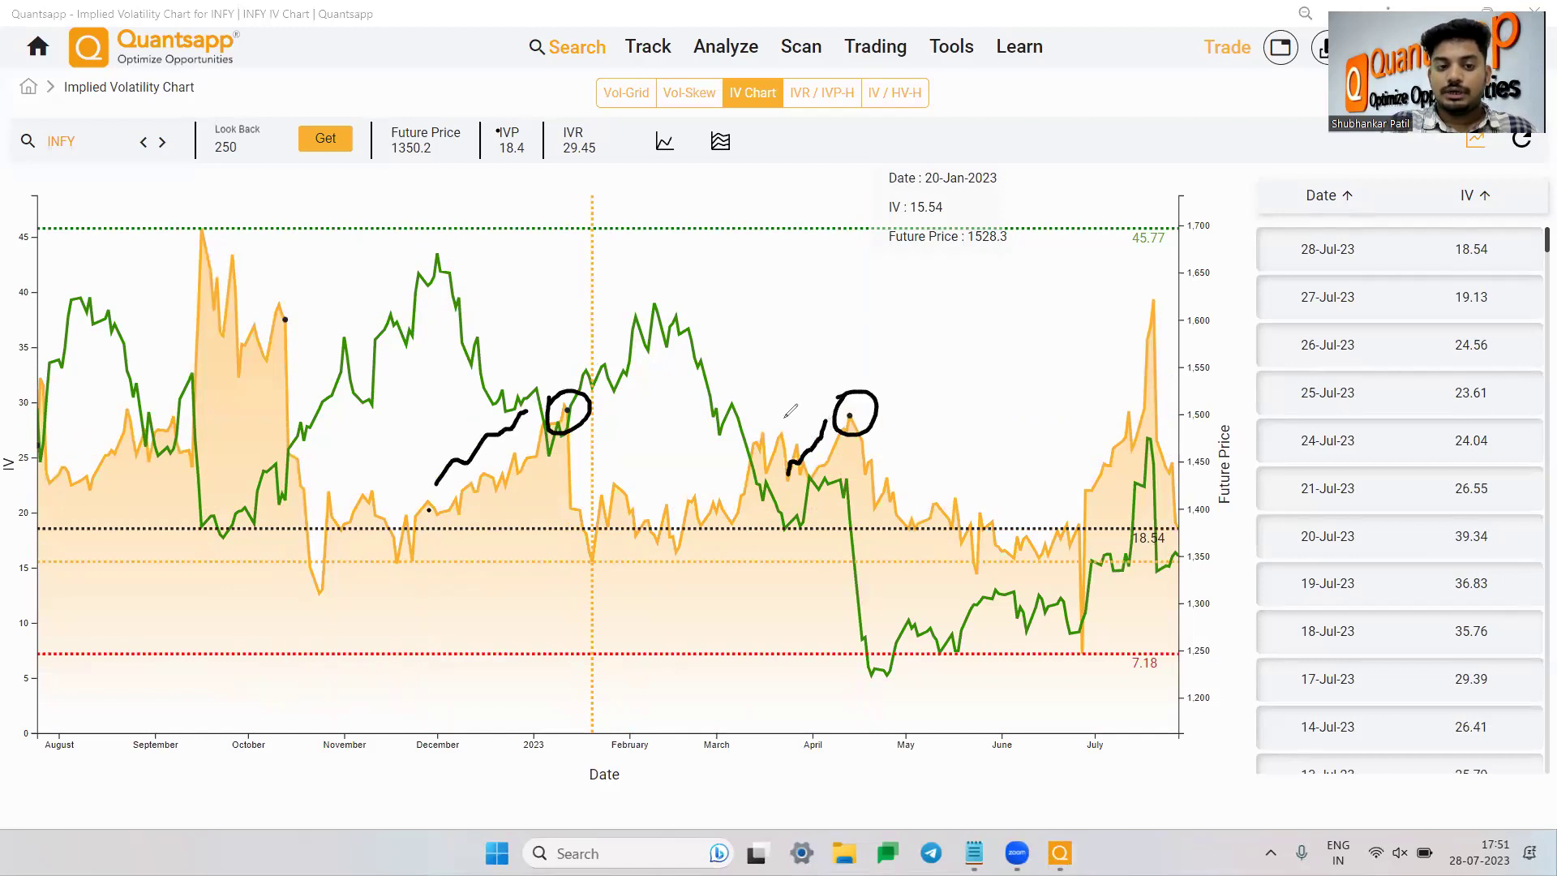
{"action": "mouse_move", "coordinate": [297, 301]}
{"action": "left_mouse_down"}
{"action": "mouse_move", "coordinate": [282, 326]}
{"action": "mouse_move", "coordinate": [280, 305]}
{"action": "mouse_move", "coordinate": [261, 313]}
{"action": "mouse_move", "coordinate": [278, 284]}
{"action": "left_mouse_up"}
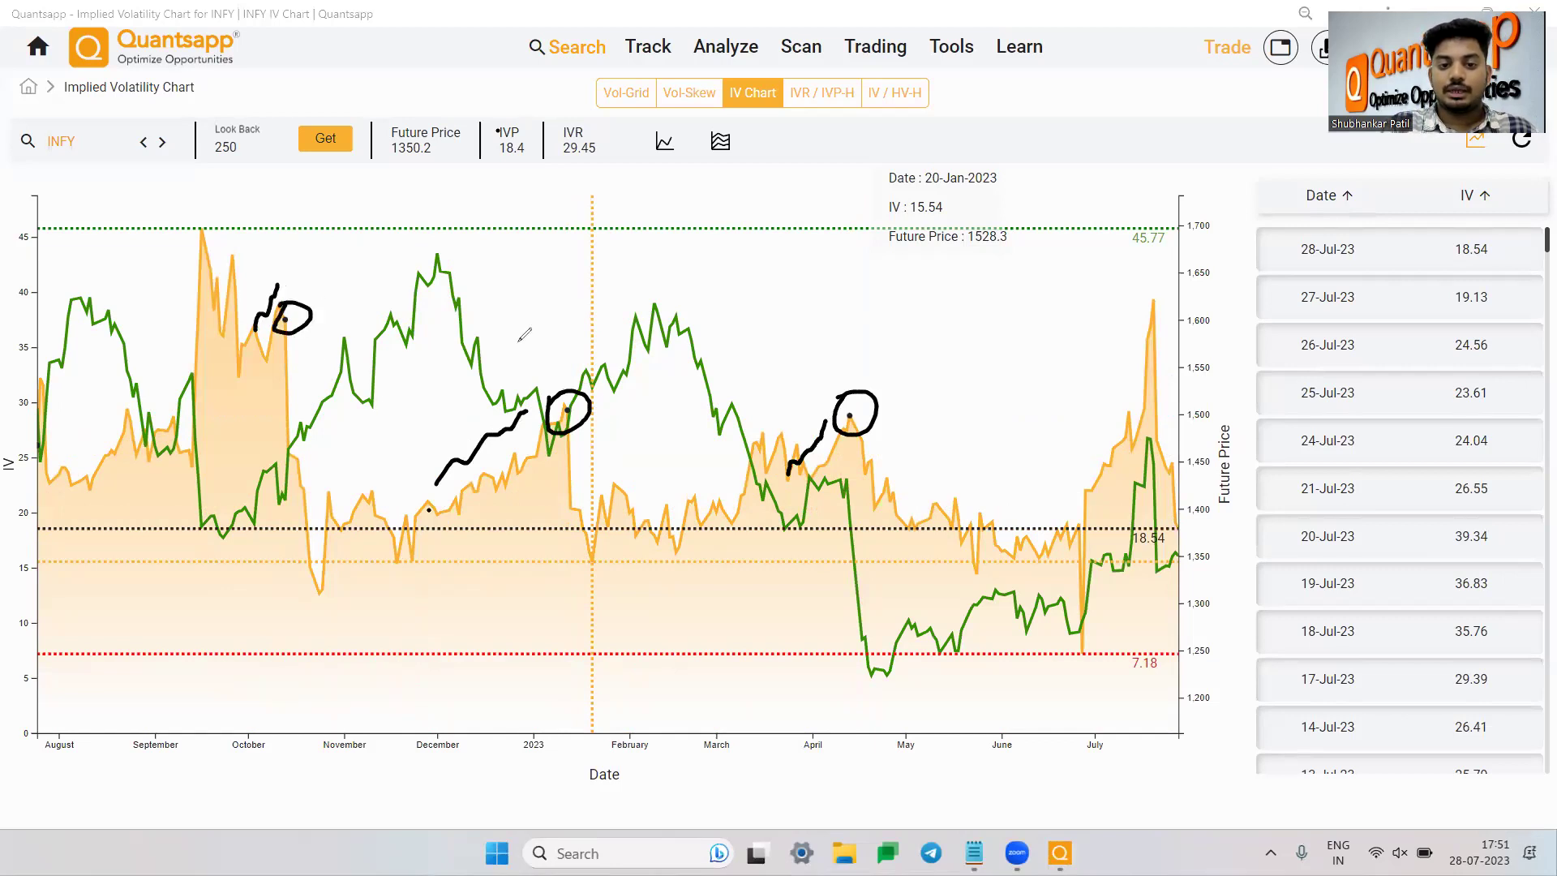
Draw downward arrows tracing the IV falls after the January and April event markers, plus one just before the April marker
{"action": "mouse_move", "coordinate": [882, 401]}
{"action": "left_mouse_down"}
{"action": "mouse_move", "coordinate": [906, 468]}
{"action": "mouse_move", "coordinate": [933, 423]}
{"action": "left_mouse_up"}
{"action": "left_click", "coordinate": [581, 416]}
{"action": "left_click_drag", "start_coordinate": [591, 415], "coordinate": [598, 468]}
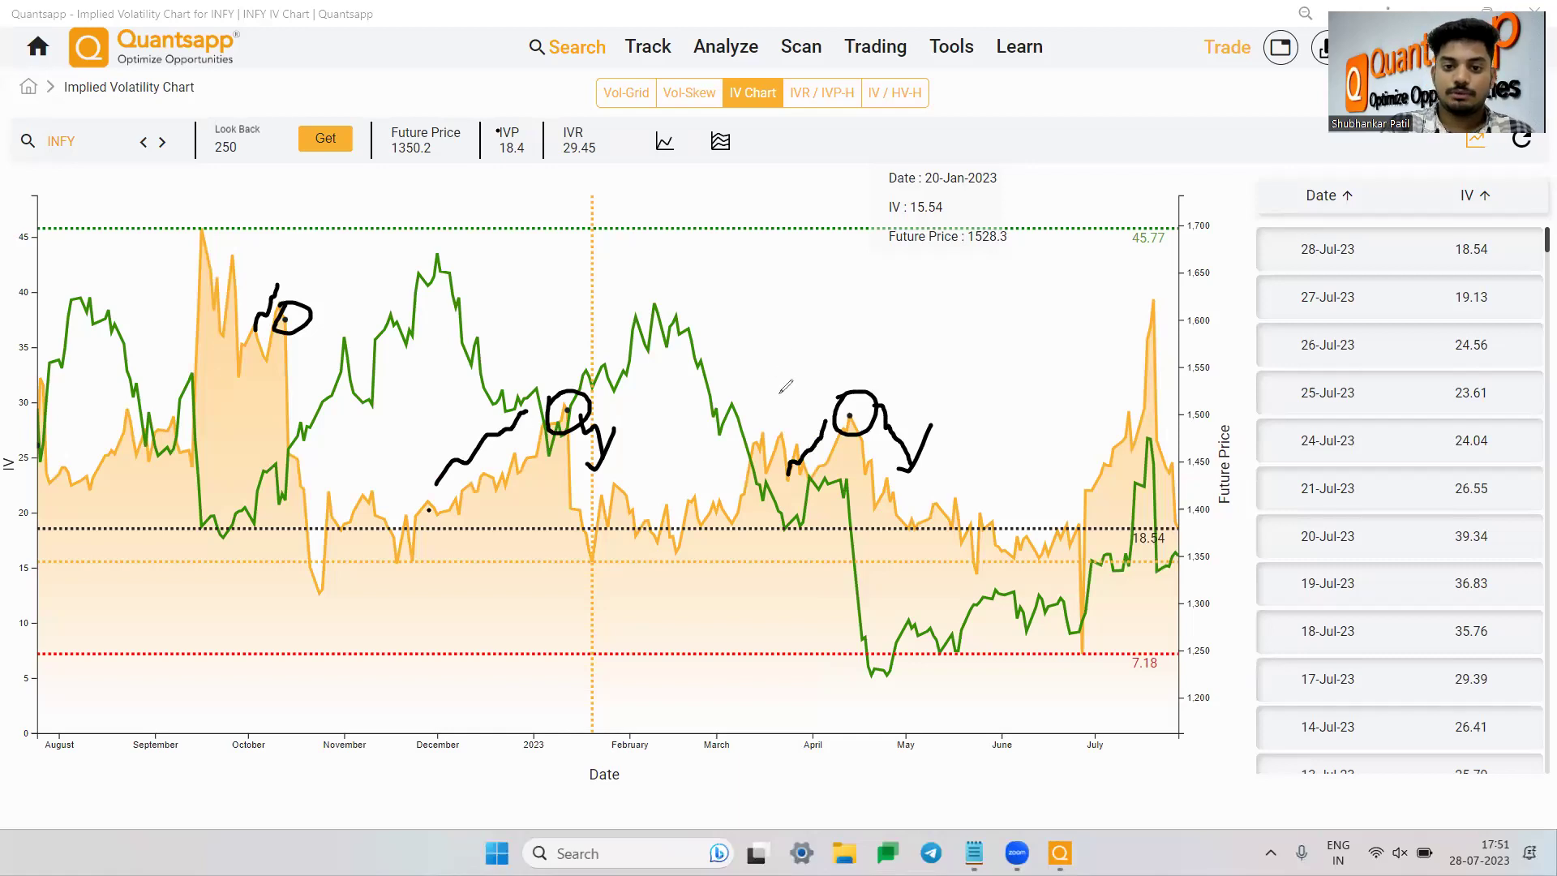
{"action": "mouse_move", "coordinate": [781, 398]}
{"action": "left_mouse_down"}
{"action": "mouse_move", "coordinate": [799, 452]}
{"action": "mouse_move", "coordinate": [821, 422]}
{"action": "left_mouse_up"}
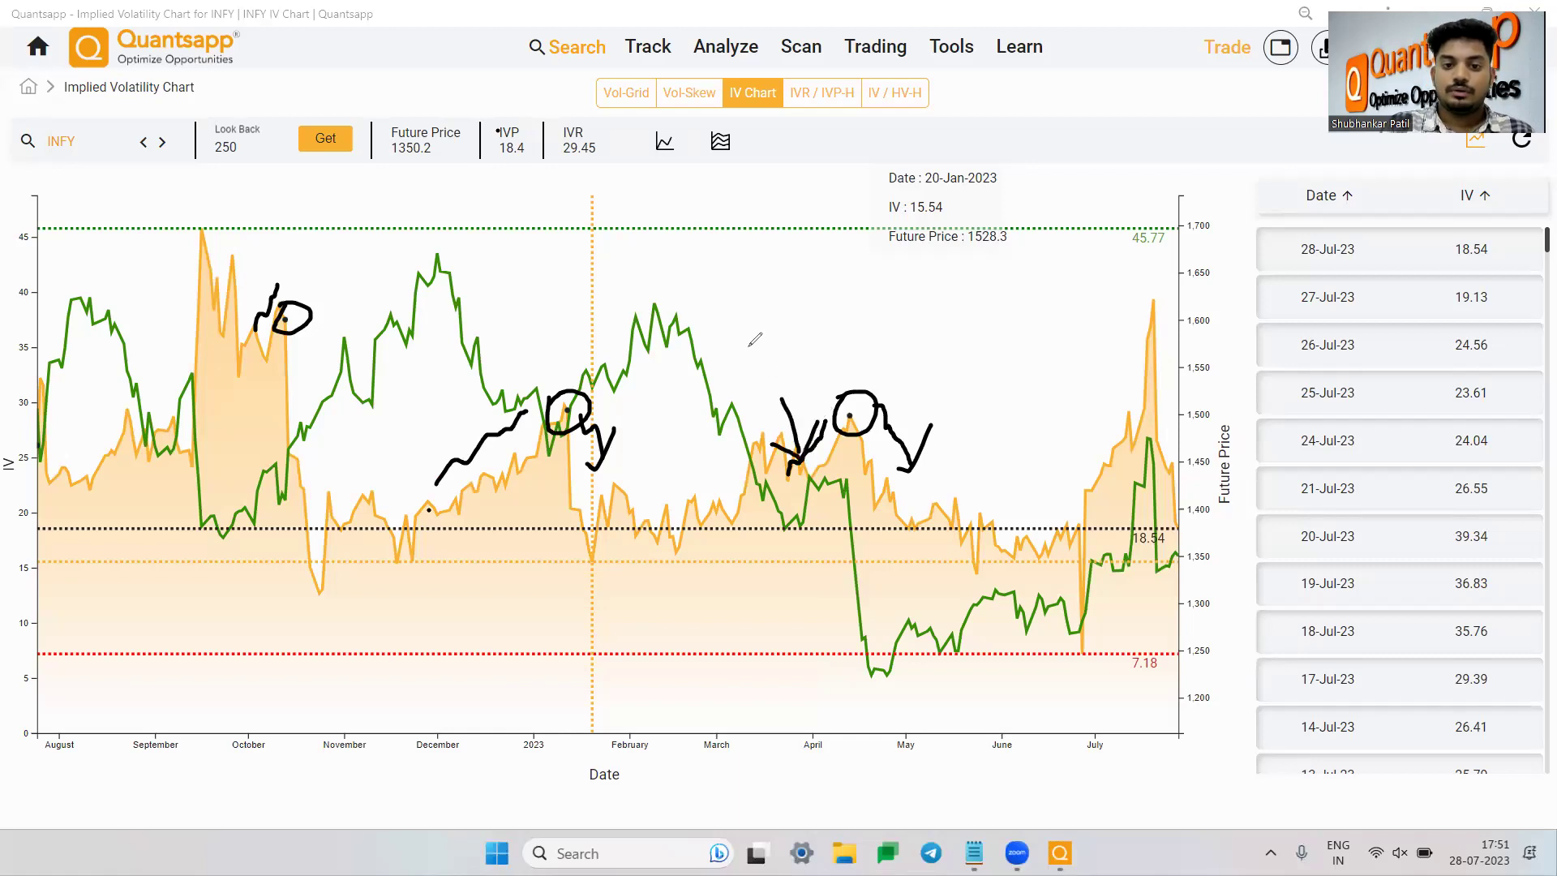
Write the letter notes L S, B C and P C on the INFY chart and mark a circled check beneath P C
{"action": "mouse_move", "coordinate": [750, 342]}
{"action": "left_mouse_down"}
{"action": "mouse_move", "coordinate": [757, 380]}
{"action": "mouse_move", "coordinate": [799, 372]}
{"action": "mouse_move", "coordinate": [791, 362]}
{"action": "left_mouse_up"}
{"action": "mouse_move", "coordinate": [922, 284]}
{"action": "left_mouse_down"}
{"action": "mouse_move", "coordinate": [915, 326]}
{"action": "mouse_move", "coordinate": [933, 312]}
{"action": "mouse_move", "coordinate": [916, 325]}
{"action": "left_mouse_up"}
{"action": "mouse_move", "coordinate": [1004, 279]}
{"action": "left_mouse_down"}
{"action": "mouse_move", "coordinate": [999, 300]}
{"action": "mouse_move", "coordinate": [1069, 253]}
{"action": "mouse_move", "coordinate": [1117, 268]}
{"action": "left_mouse_up"}
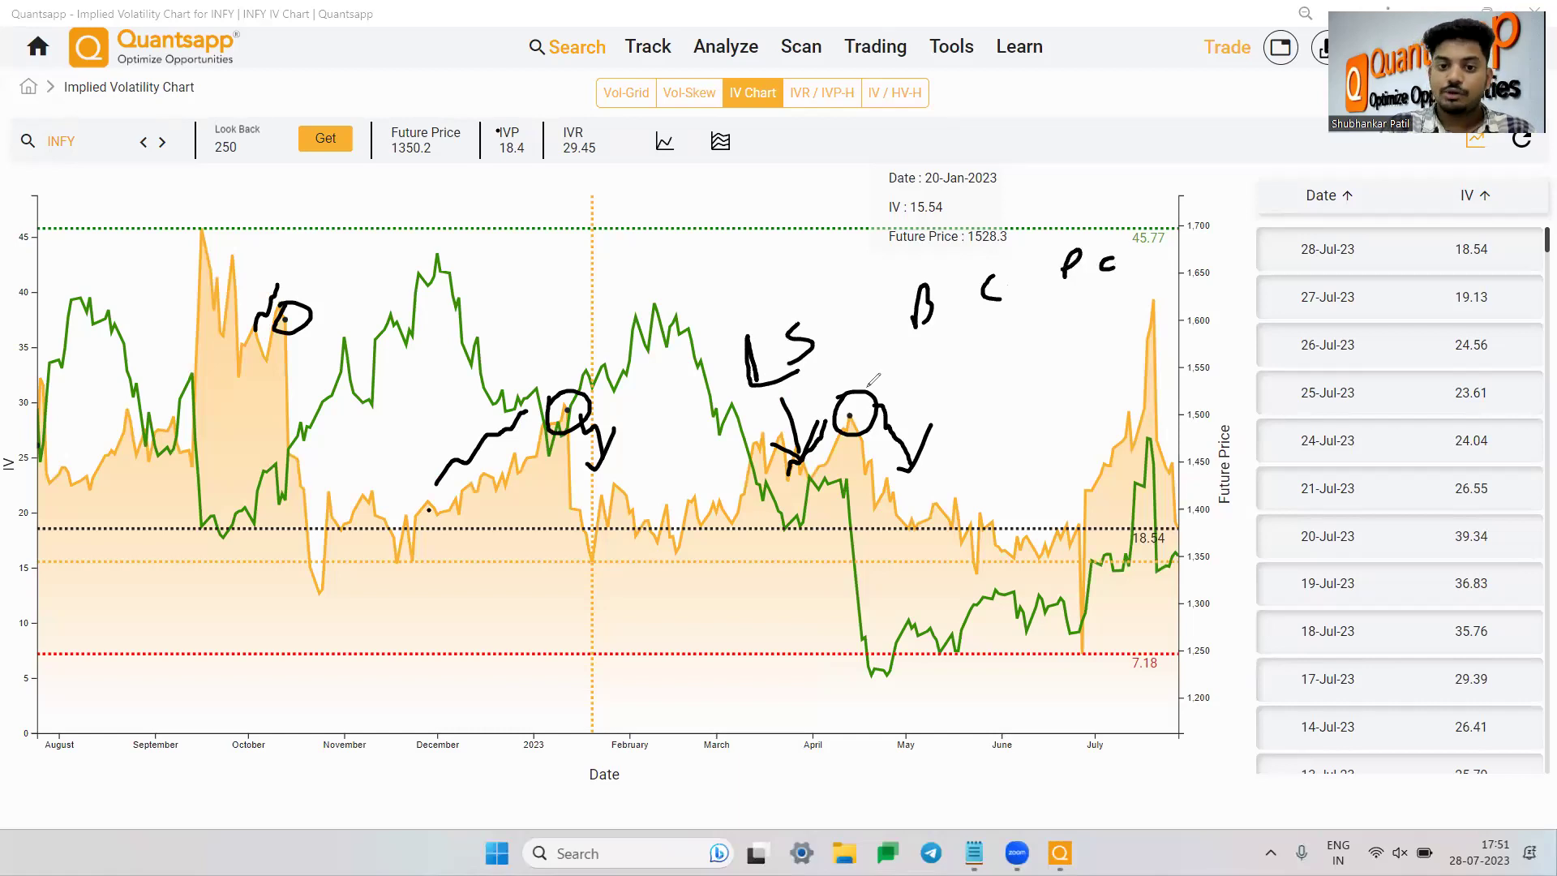
{"action": "mouse_move", "coordinate": [1070, 342]}
{"action": "left_mouse_down"}
{"action": "mouse_move", "coordinate": [1126, 304]}
{"action": "mouse_move", "coordinate": [1047, 318]}
{"action": "mouse_move", "coordinate": [1138, 348]}
{"action": "mouse_move", "coordinate": [1068, 291]}
{"action": "mouse_move", "coordinate": [1026, 322]}
{"action": "left_mouse_up"}
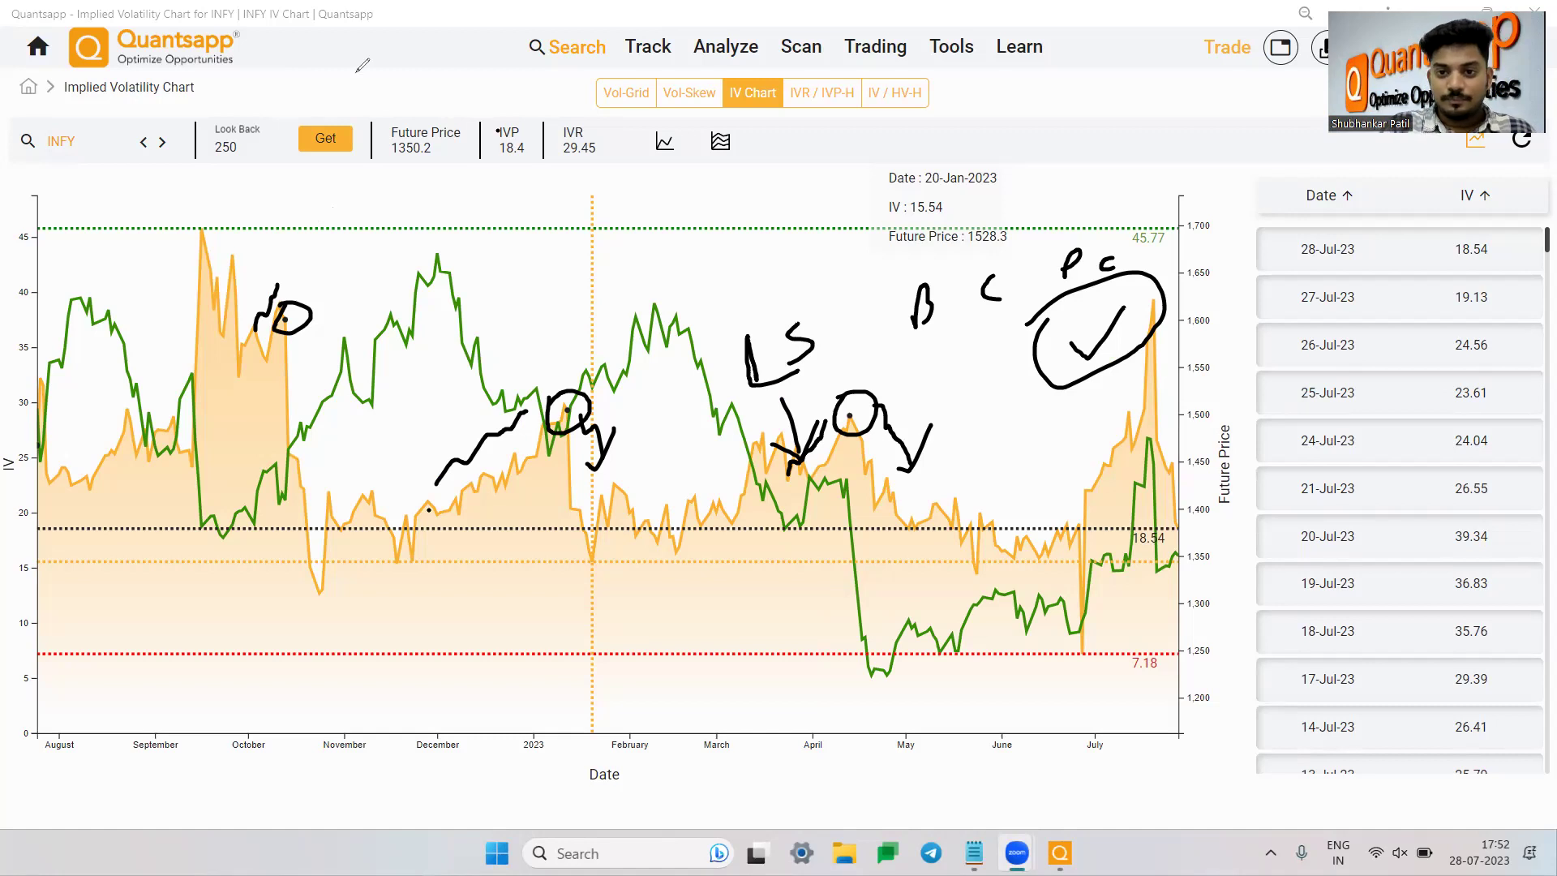
Clear the chart annotations, return to the home page and open Back Testing by searching the features for "back"
{"action": "key", "text": "e"}
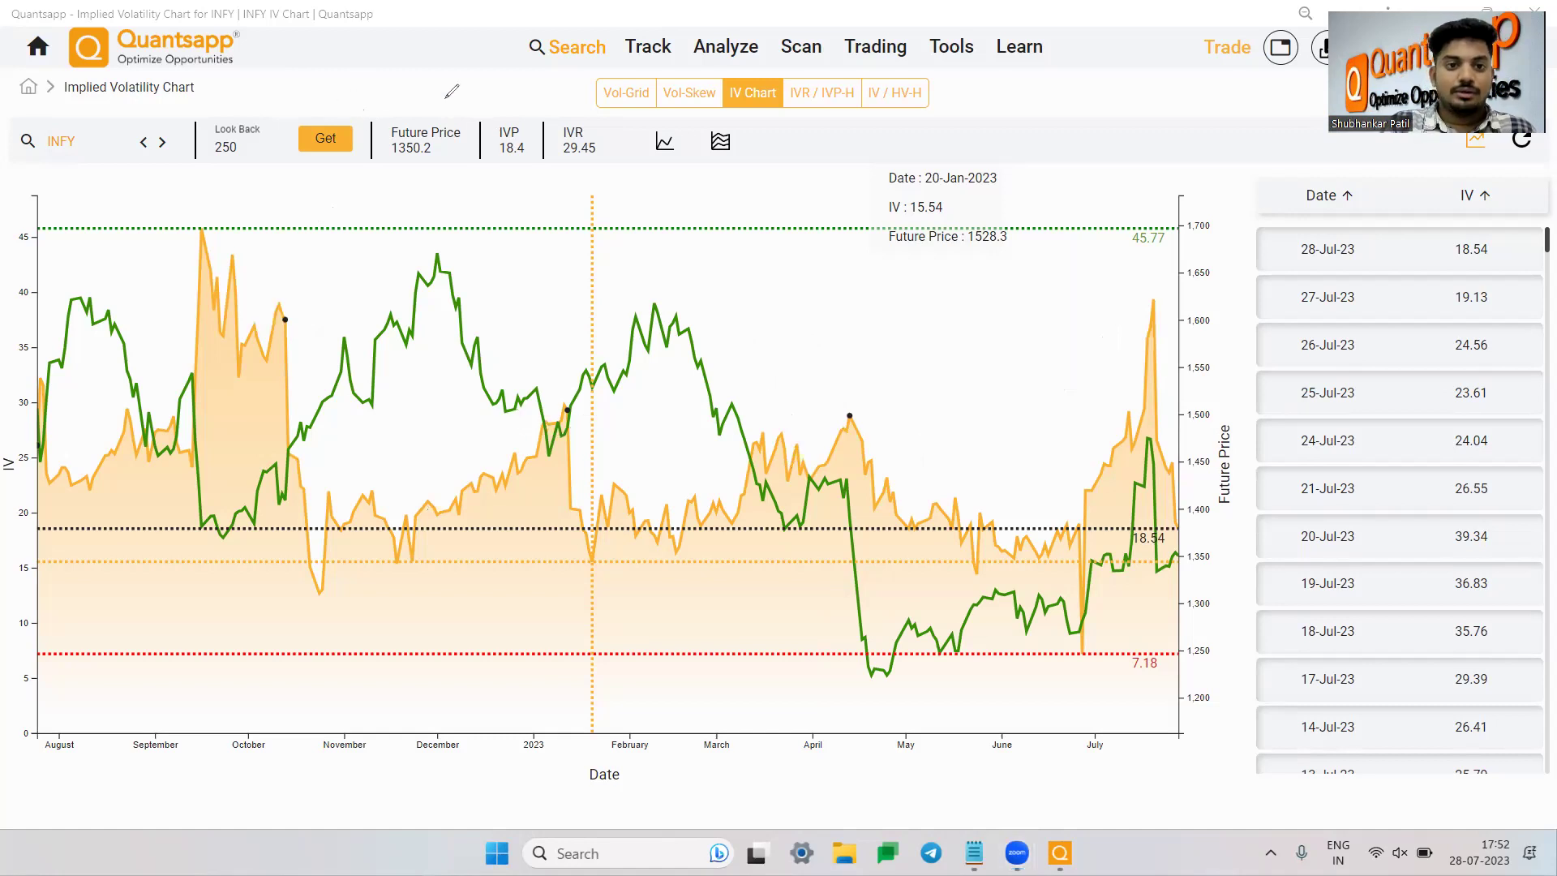
{"action": "left_click", "coordinate": [34, 91]}
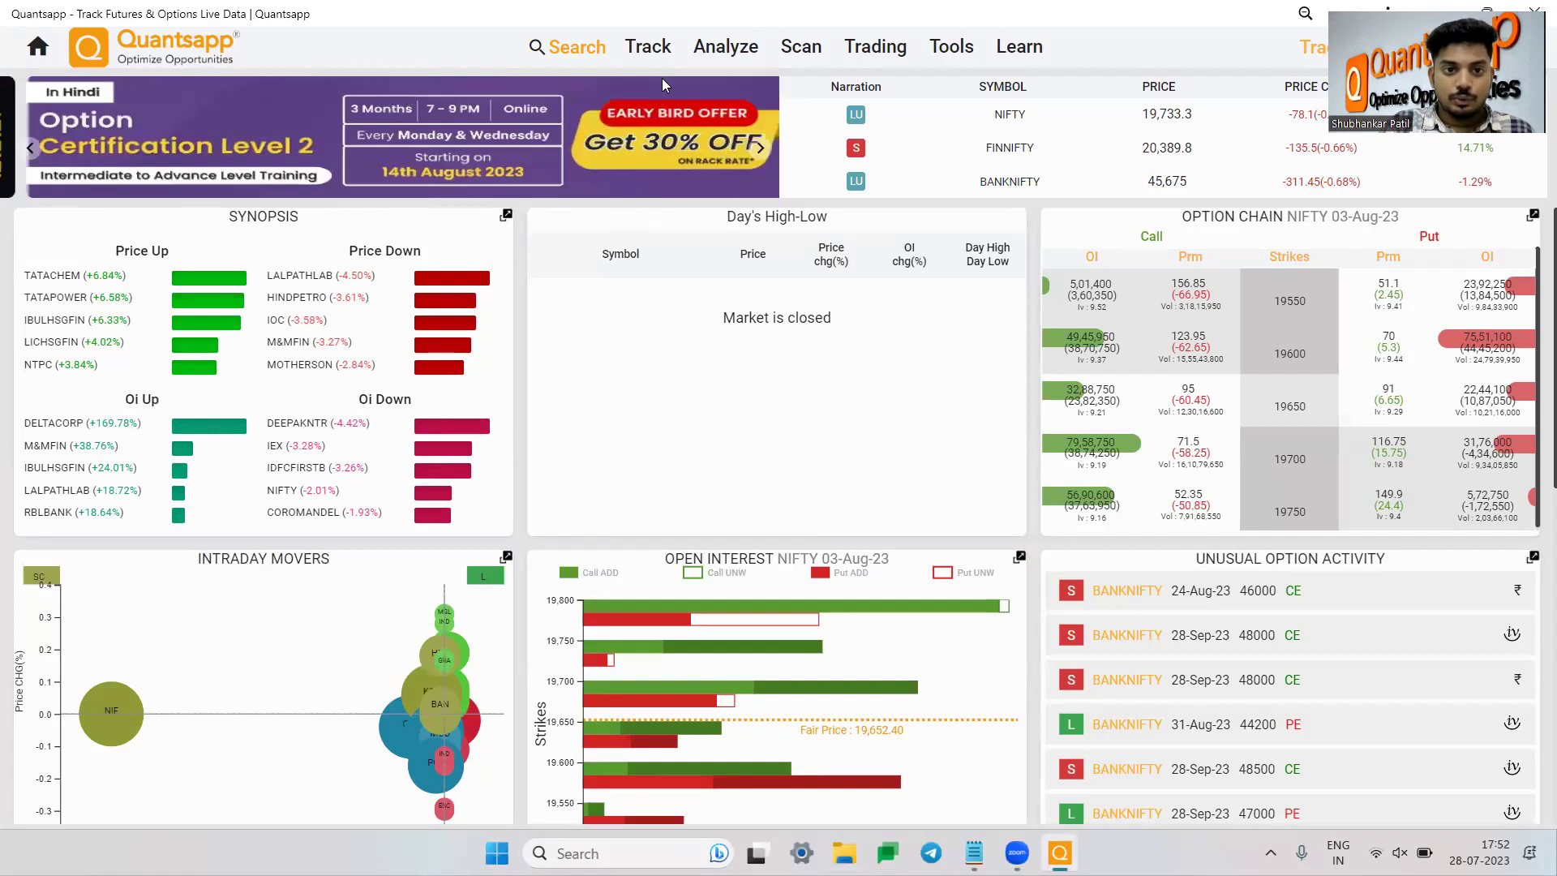
{"action": "left_click", "coordinate": [555, 47]}
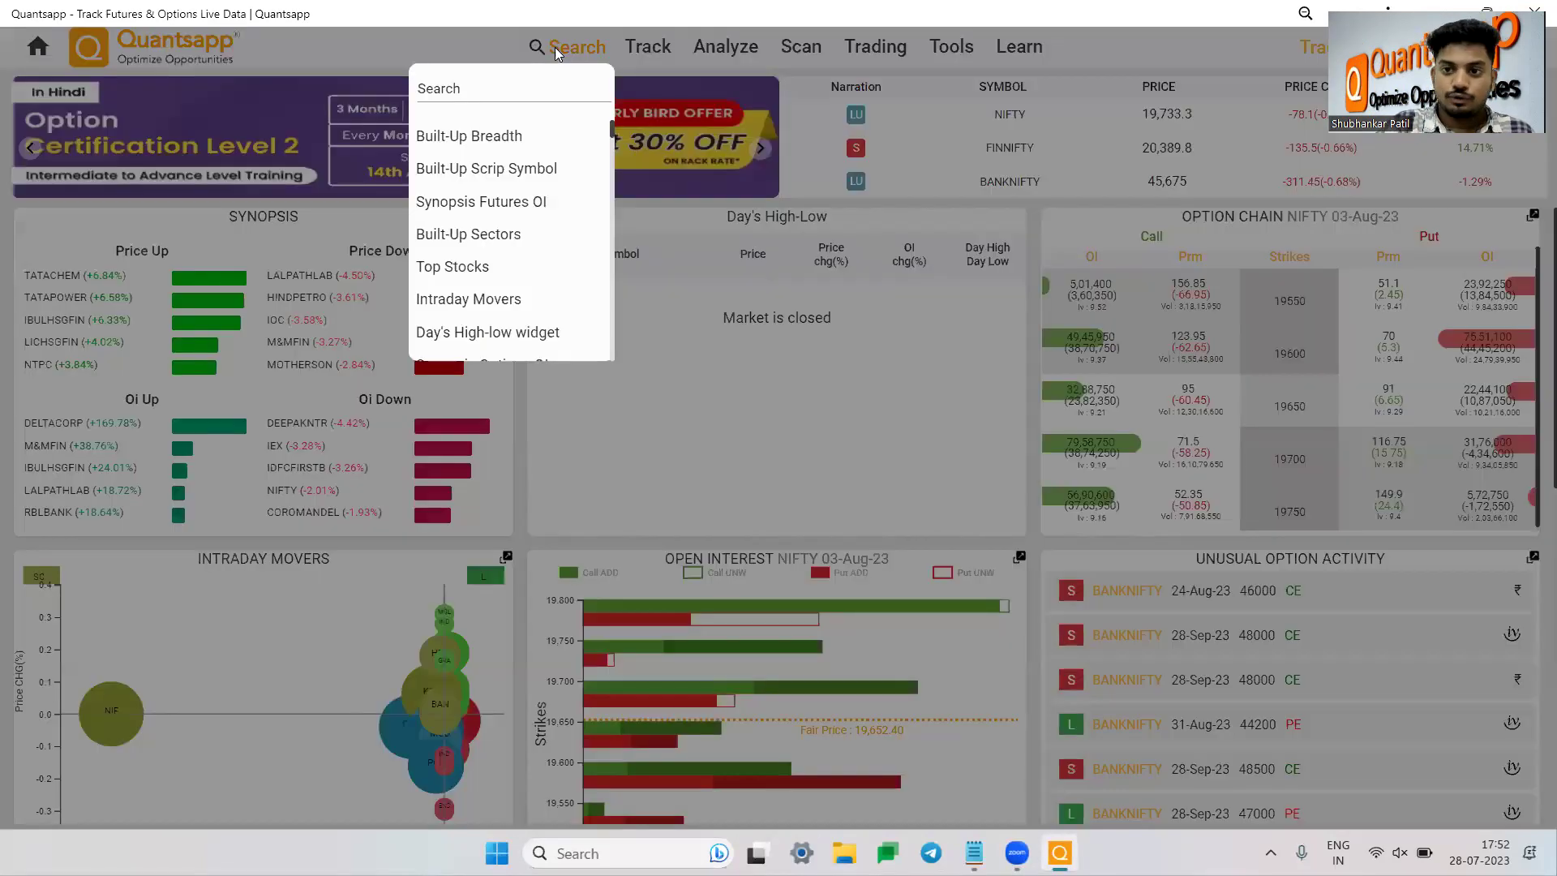
{"action": "type", "text": "bac"}
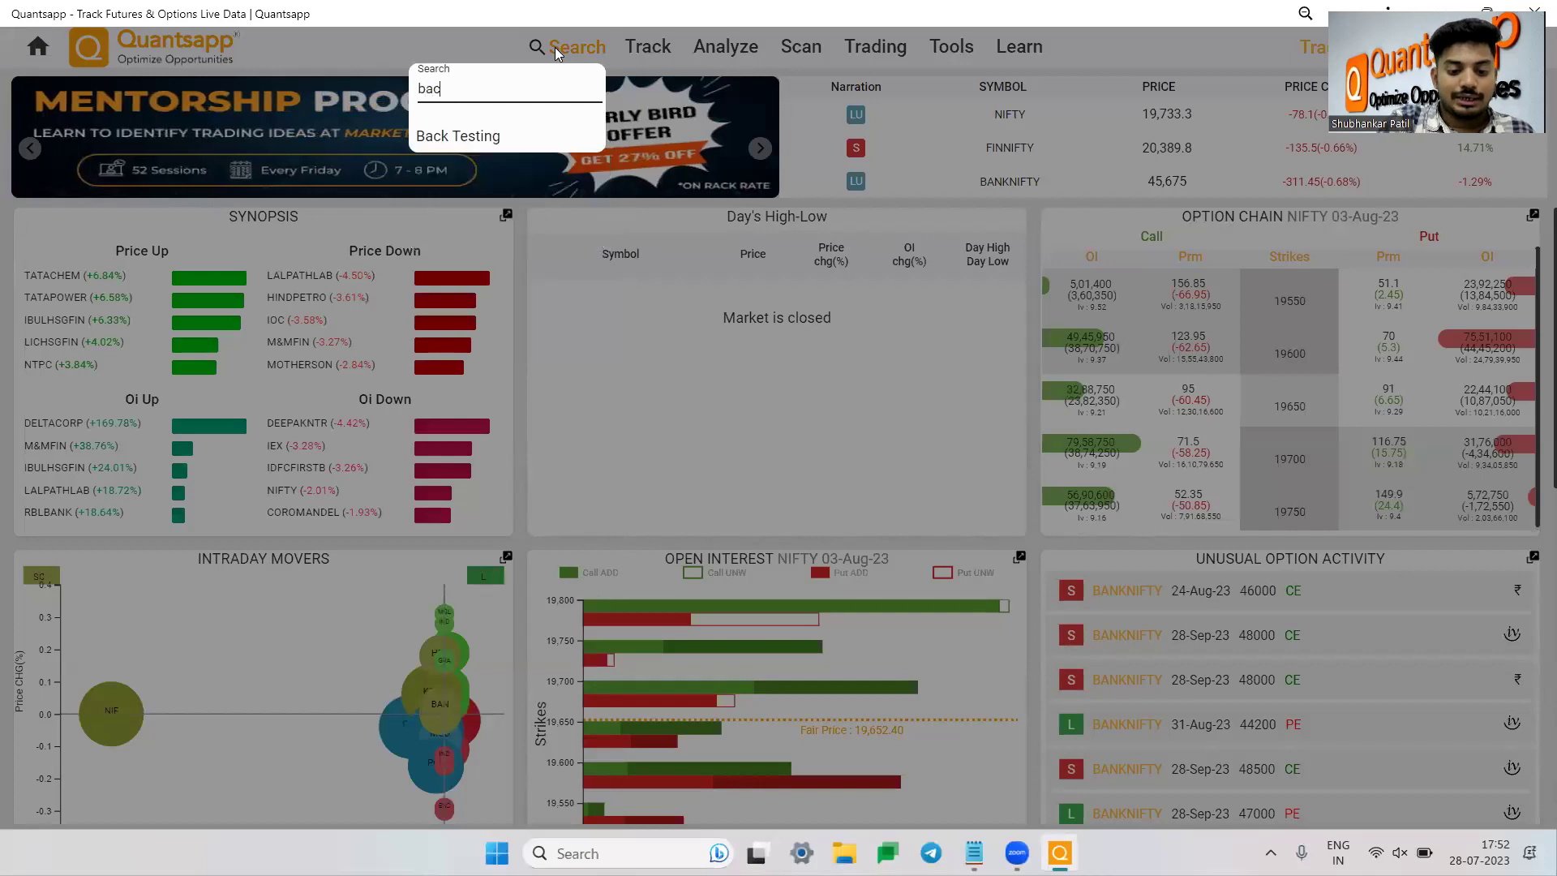
{"action": "type", "text": "k"}
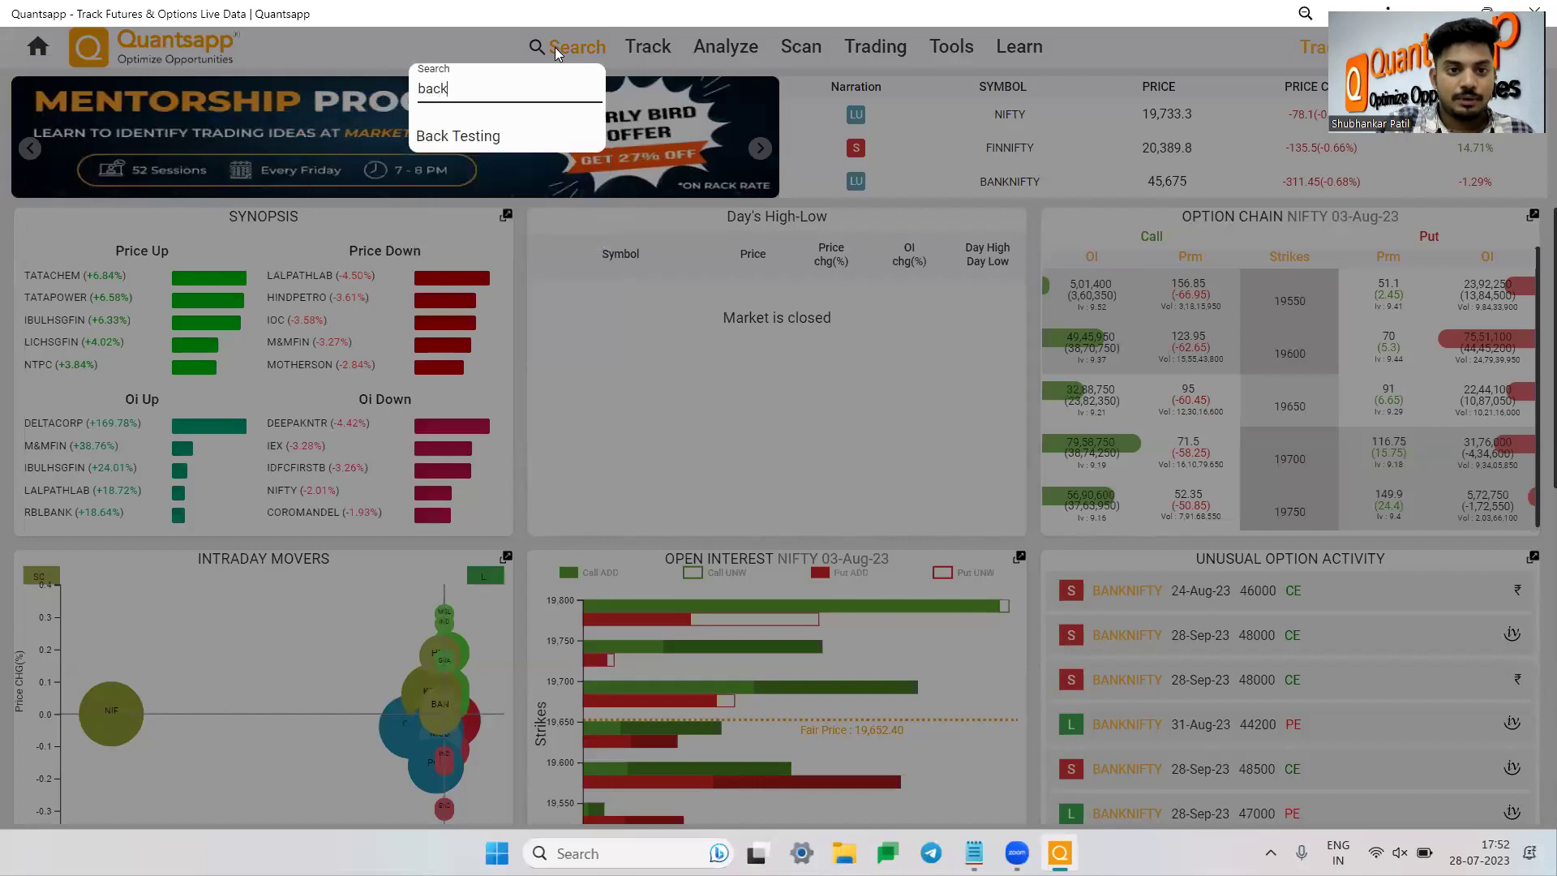
{"action": "left_click", "coordinate": [486, 139]}
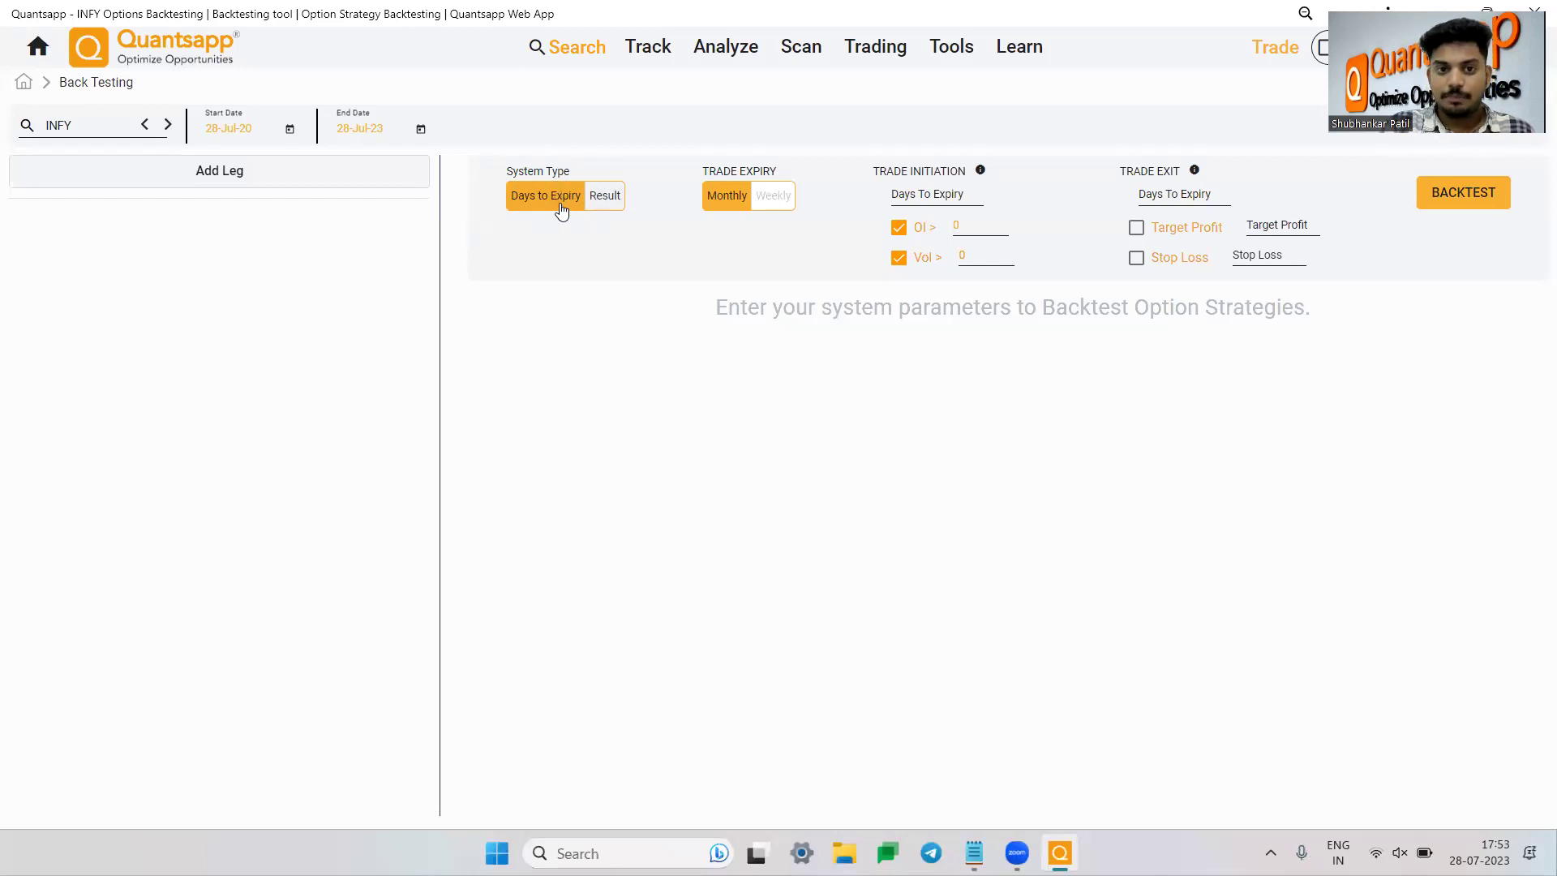
Set the backtest's system type to Result
{"action": "left_click", "coordinate": [313, 183]}
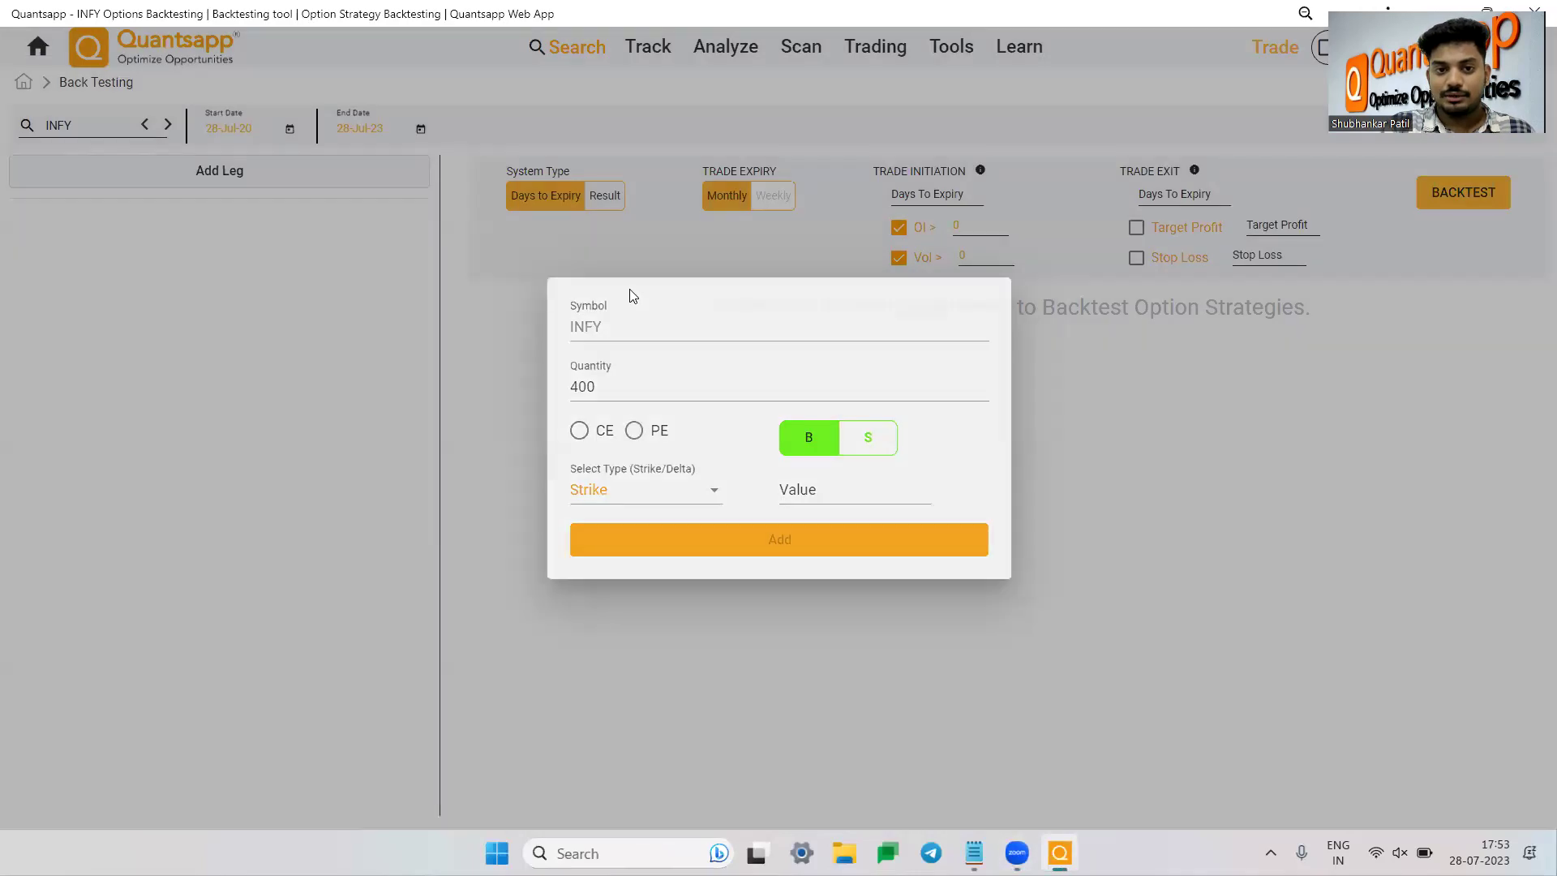
{"action": "left_click", "coordinate": [620, 243]}
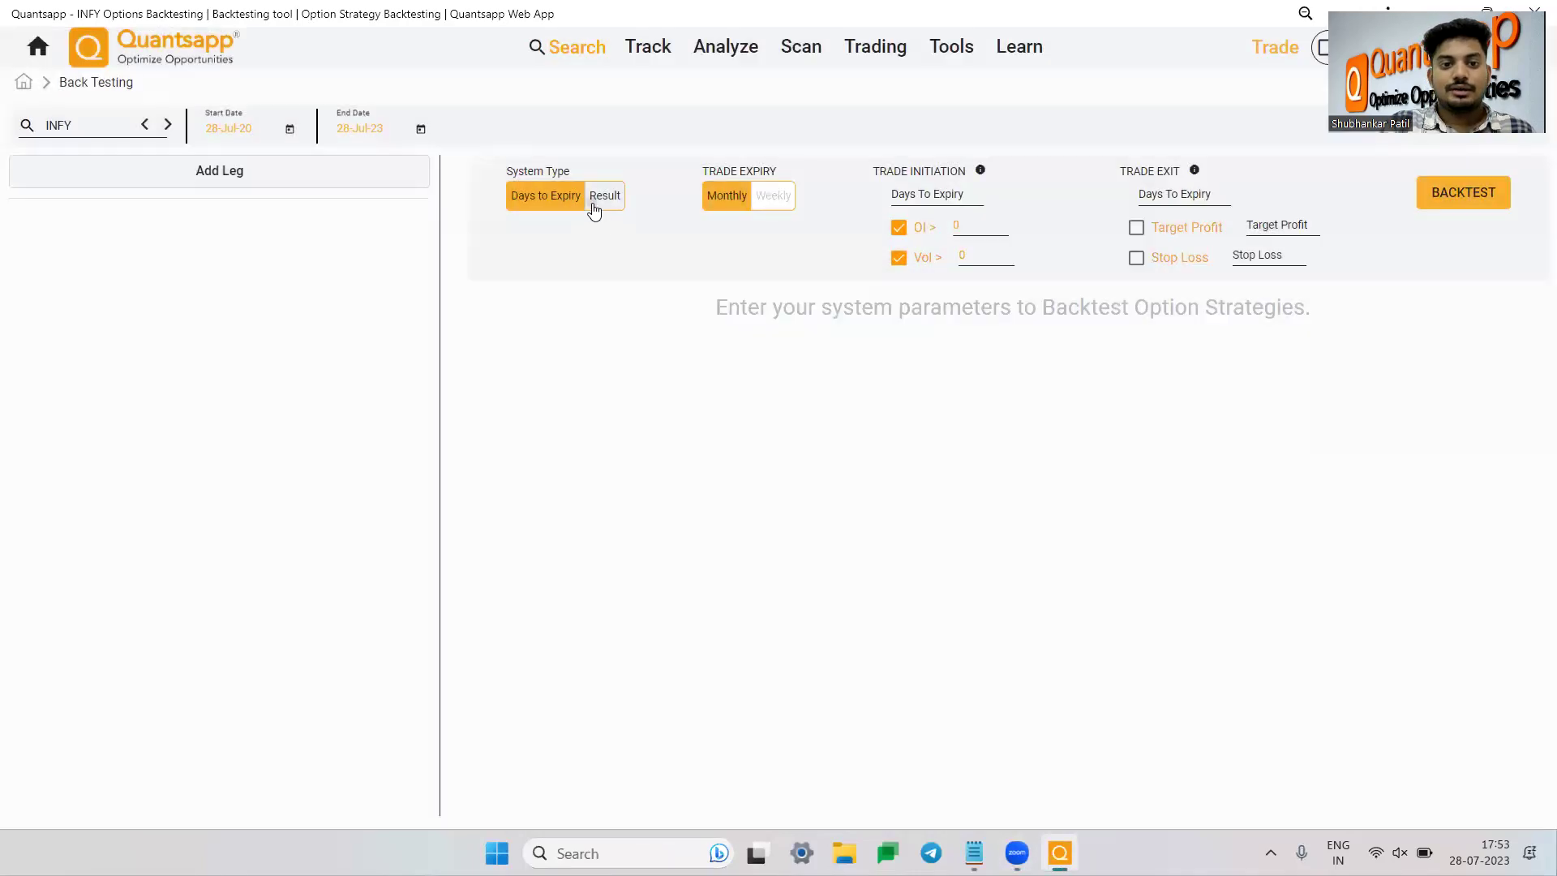
{"action": "left_click", "coordinate": [602, 197]}
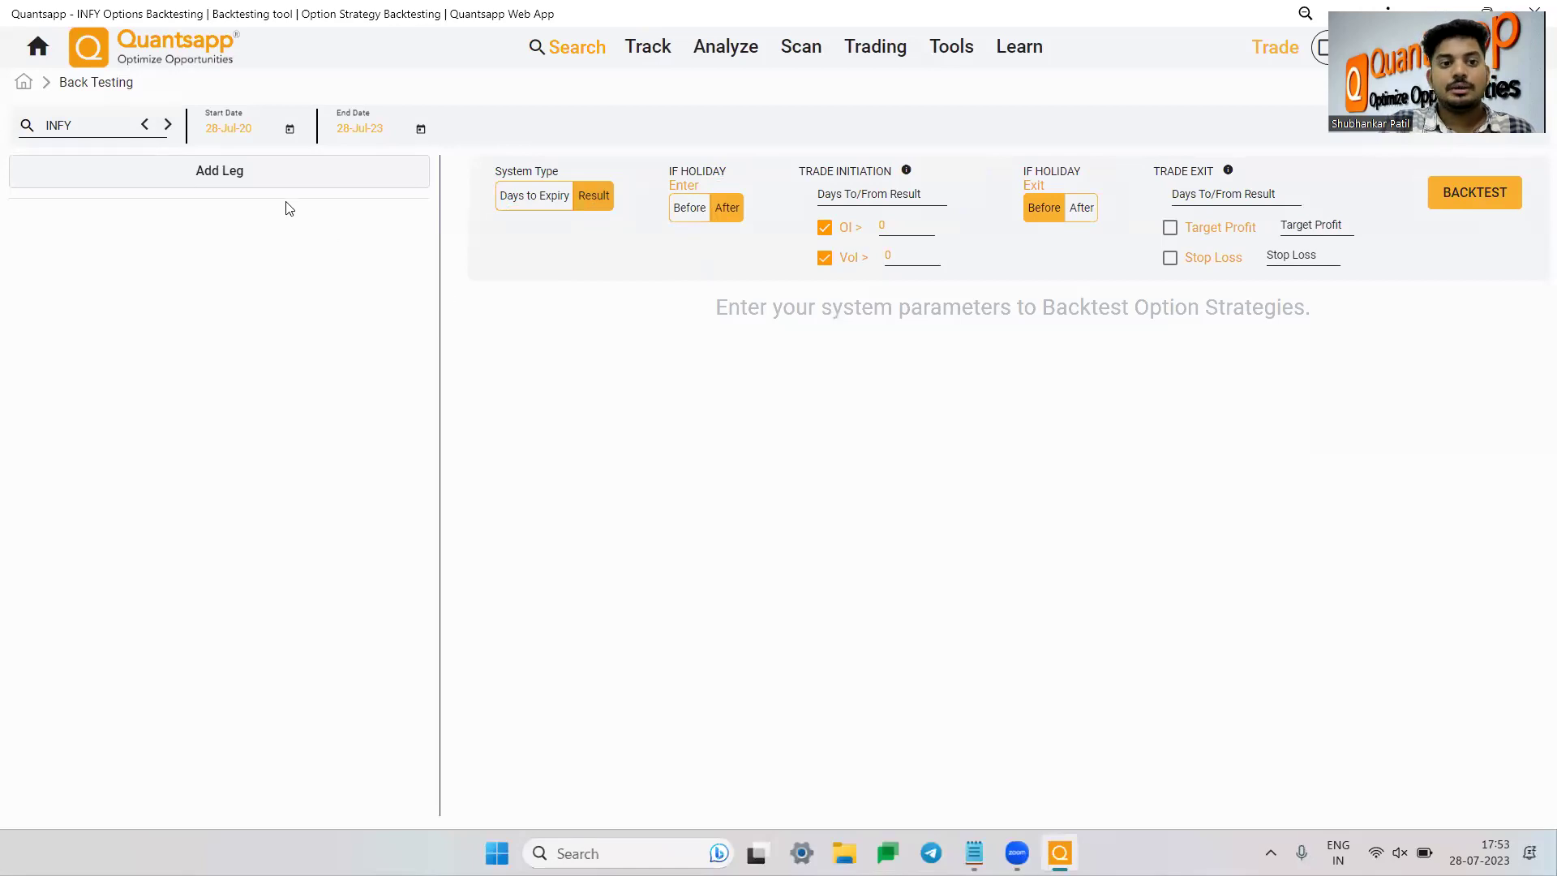
Start a new INFY leg as a buy of CE with a strike value of 0
{"action": "left_click", "coordinate": [249, 172]}
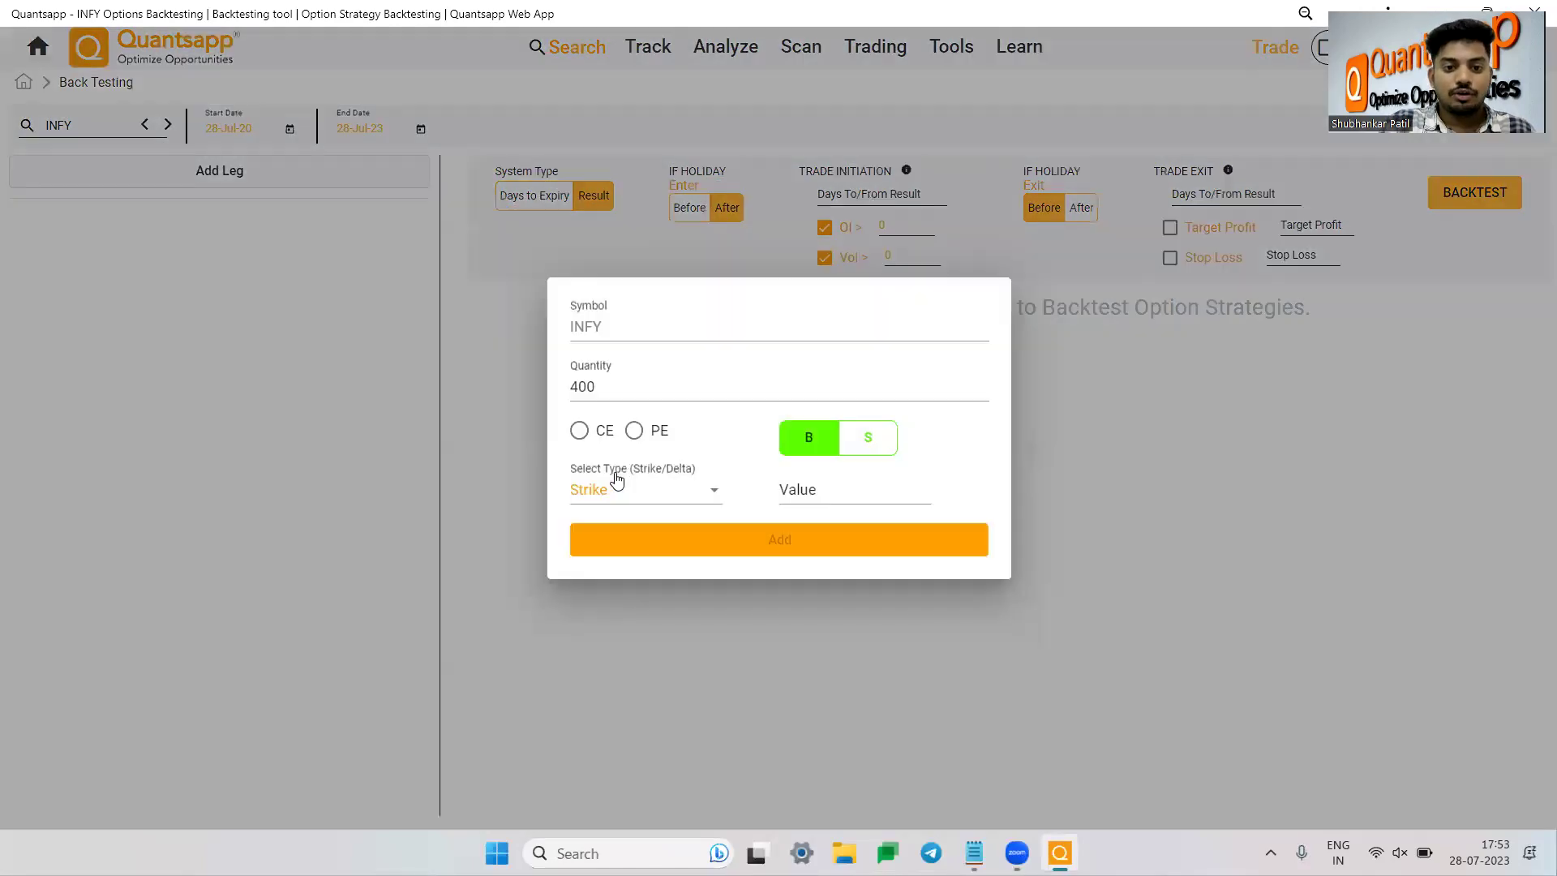
{"action": "left_click", "coordinate": [579, 431]}
{"action": "left_click", "coordinate": [830, 490]}
{"action": "type", "text": "0"}
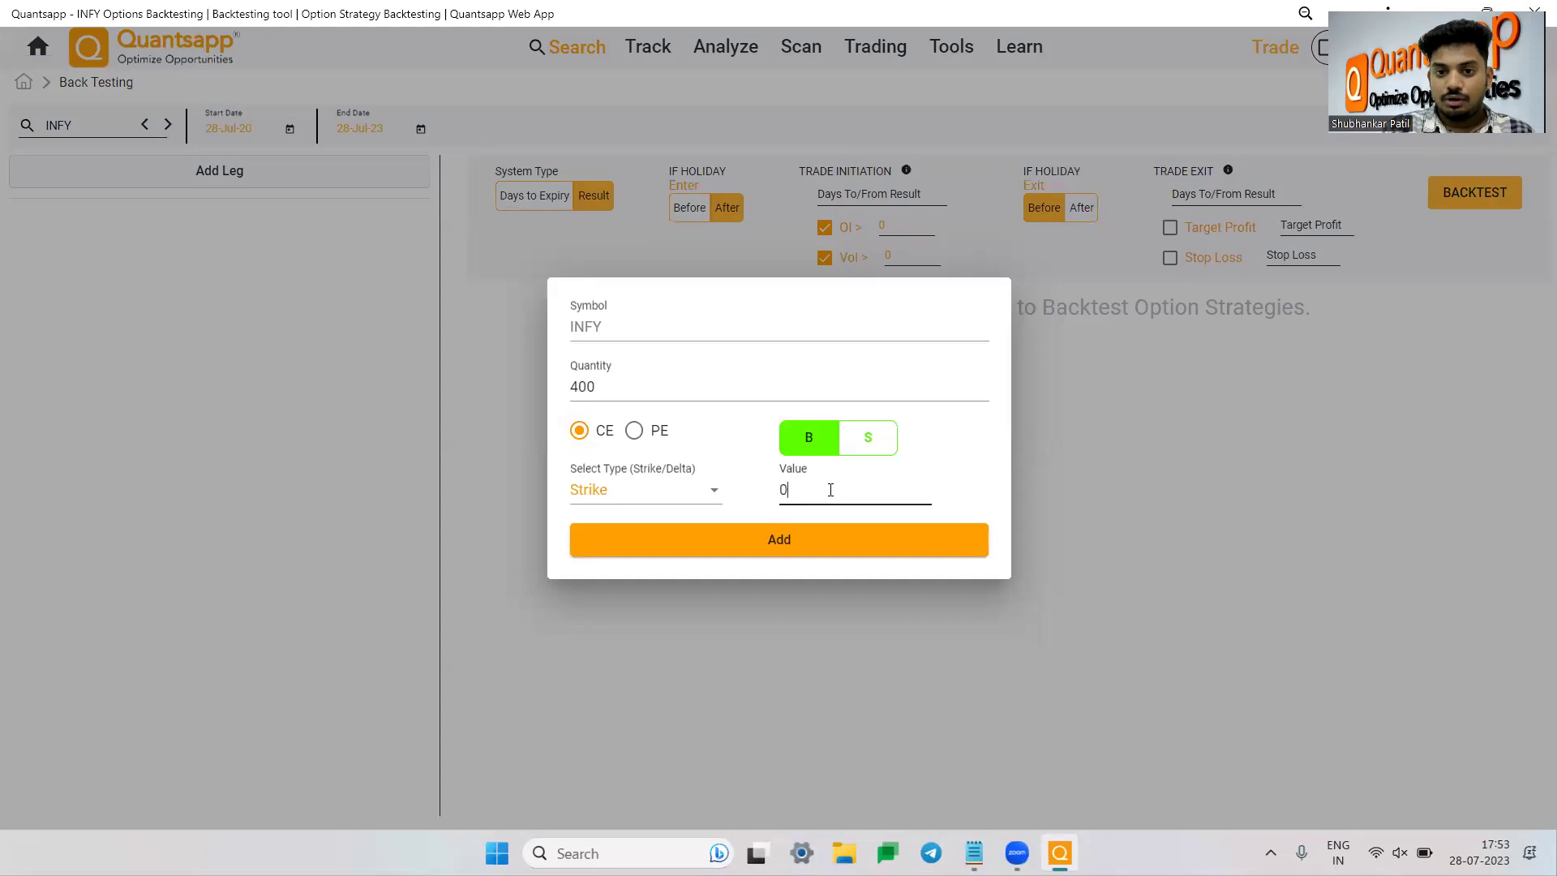
{"action": "left_click", "coordinate": [648, 430]}
{"action": "left_click", "coordinate": [594, 430]}
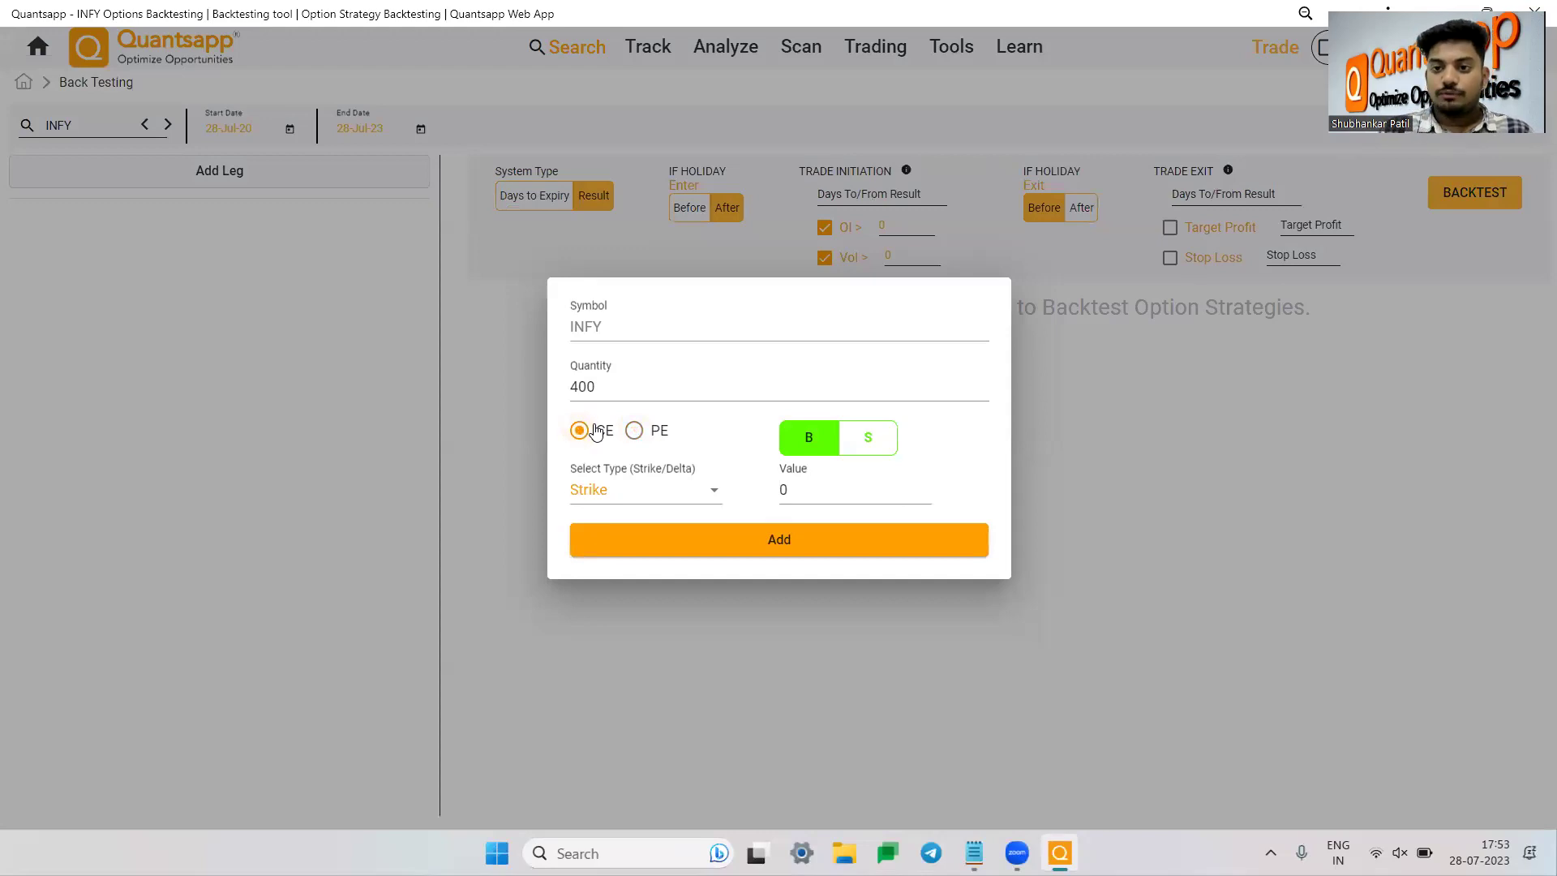
Try strike values of 5 and 3 for the CE leg, clearing each one
{"action": "left_click", "coordinate": [817, 491]}
{"action": "key", "text": "BackSpace"}
{"action": "type", "text": "5"}
{"action": "key", "text": "BackSpace"}
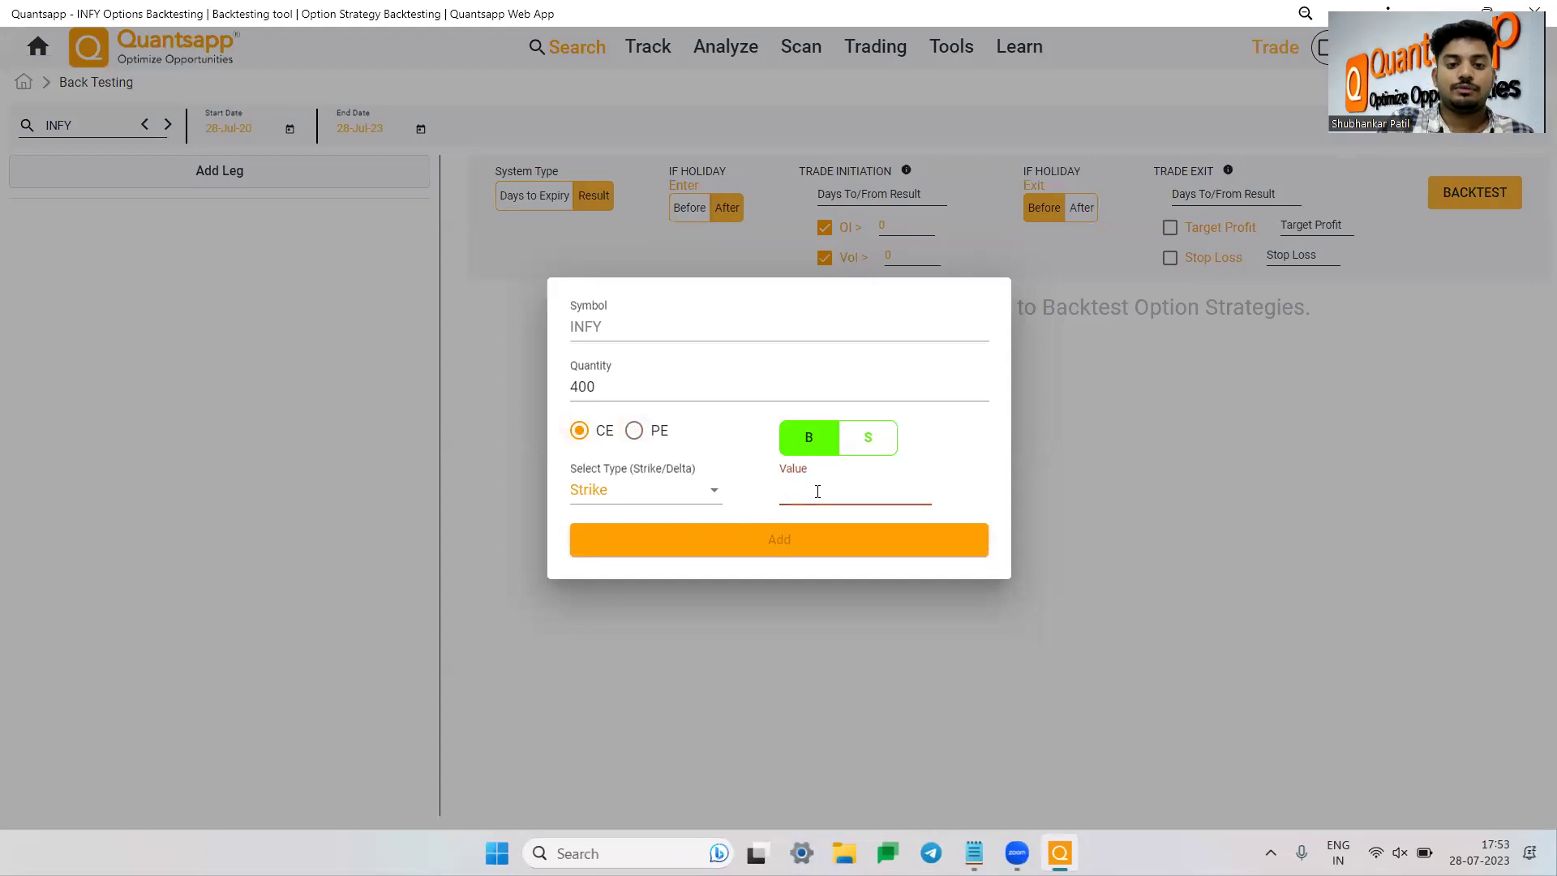
{"action": "type", "text": "5"}
{"action": "key", "text": "BackSpace"}
{"action": "type", "text": "3"}
{"action": "key", "text": "BackSpace"}
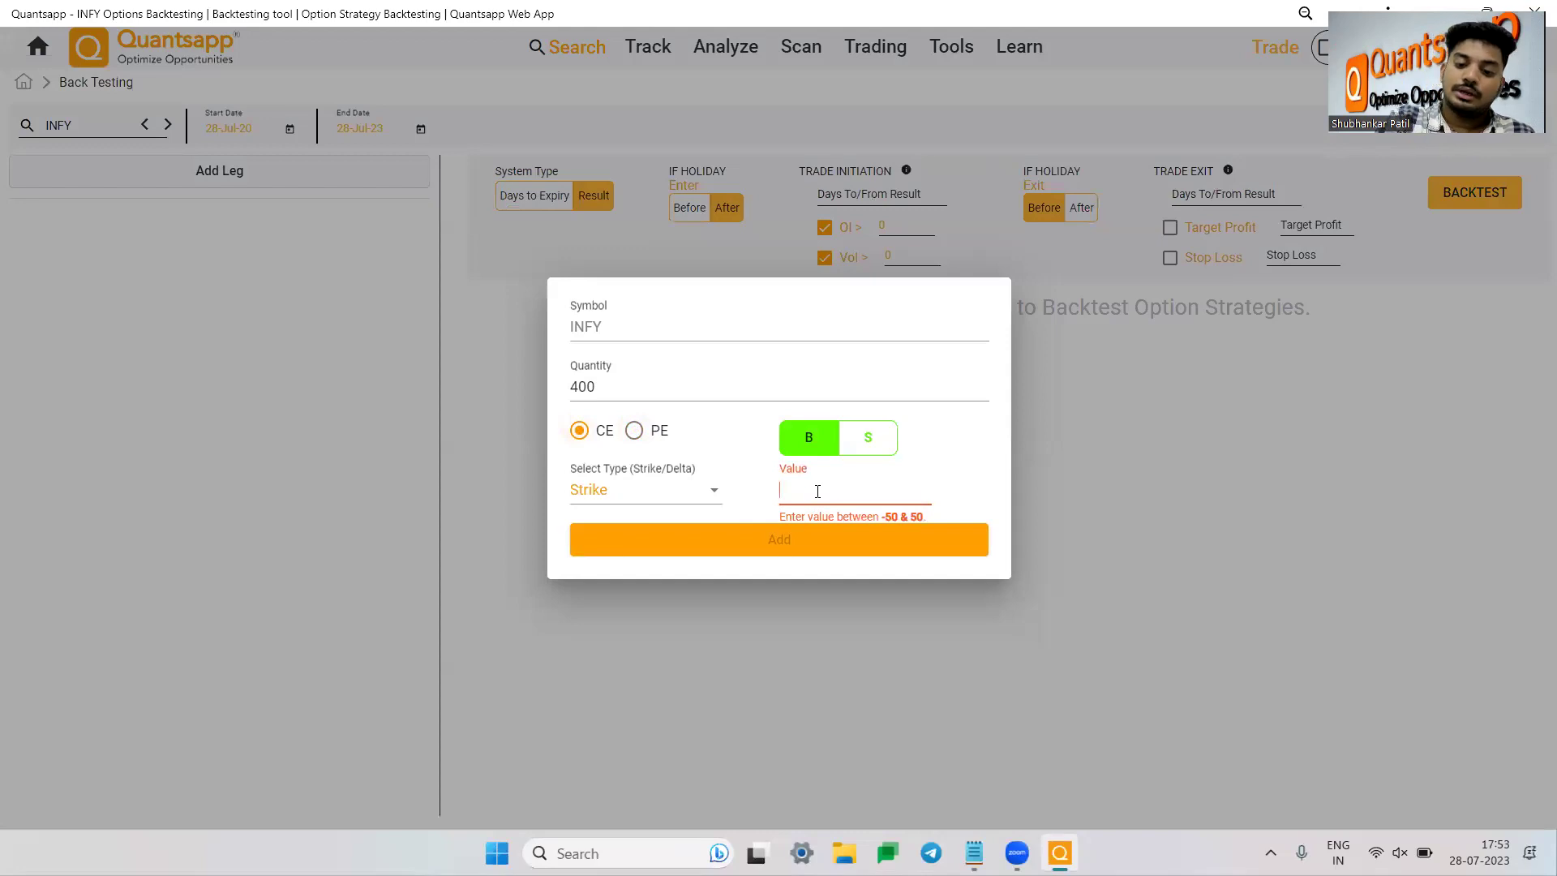
{"action": "type", "text": "5"}
{"action": "key", "text": "BackSpace"}
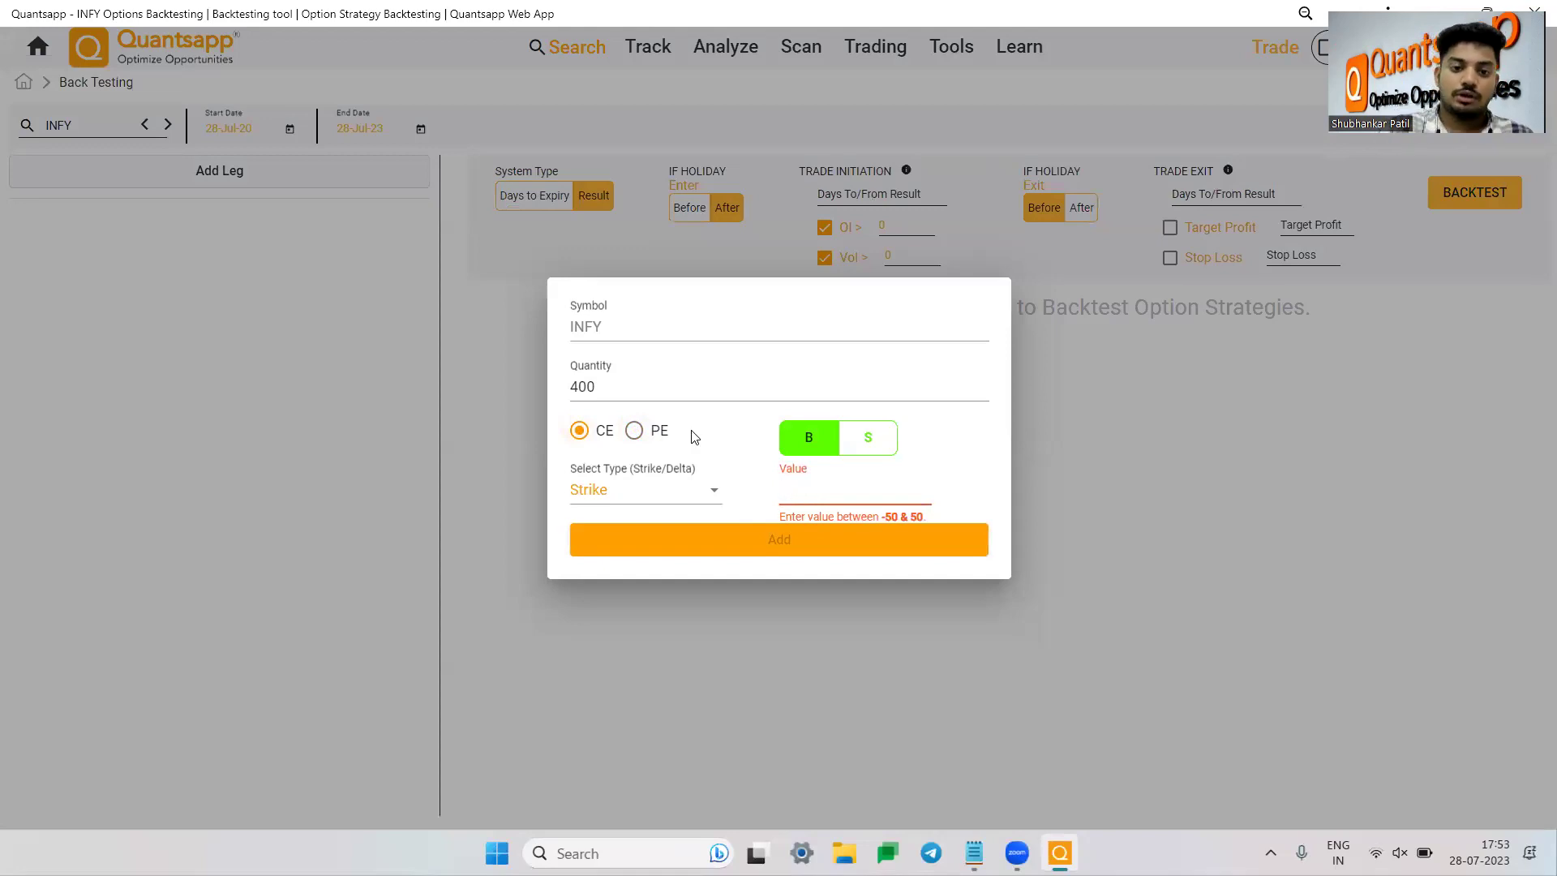
Switch the leg to PE and try different strike values, including -2
{"action": "left_click", "coordinate": [652, 438]}
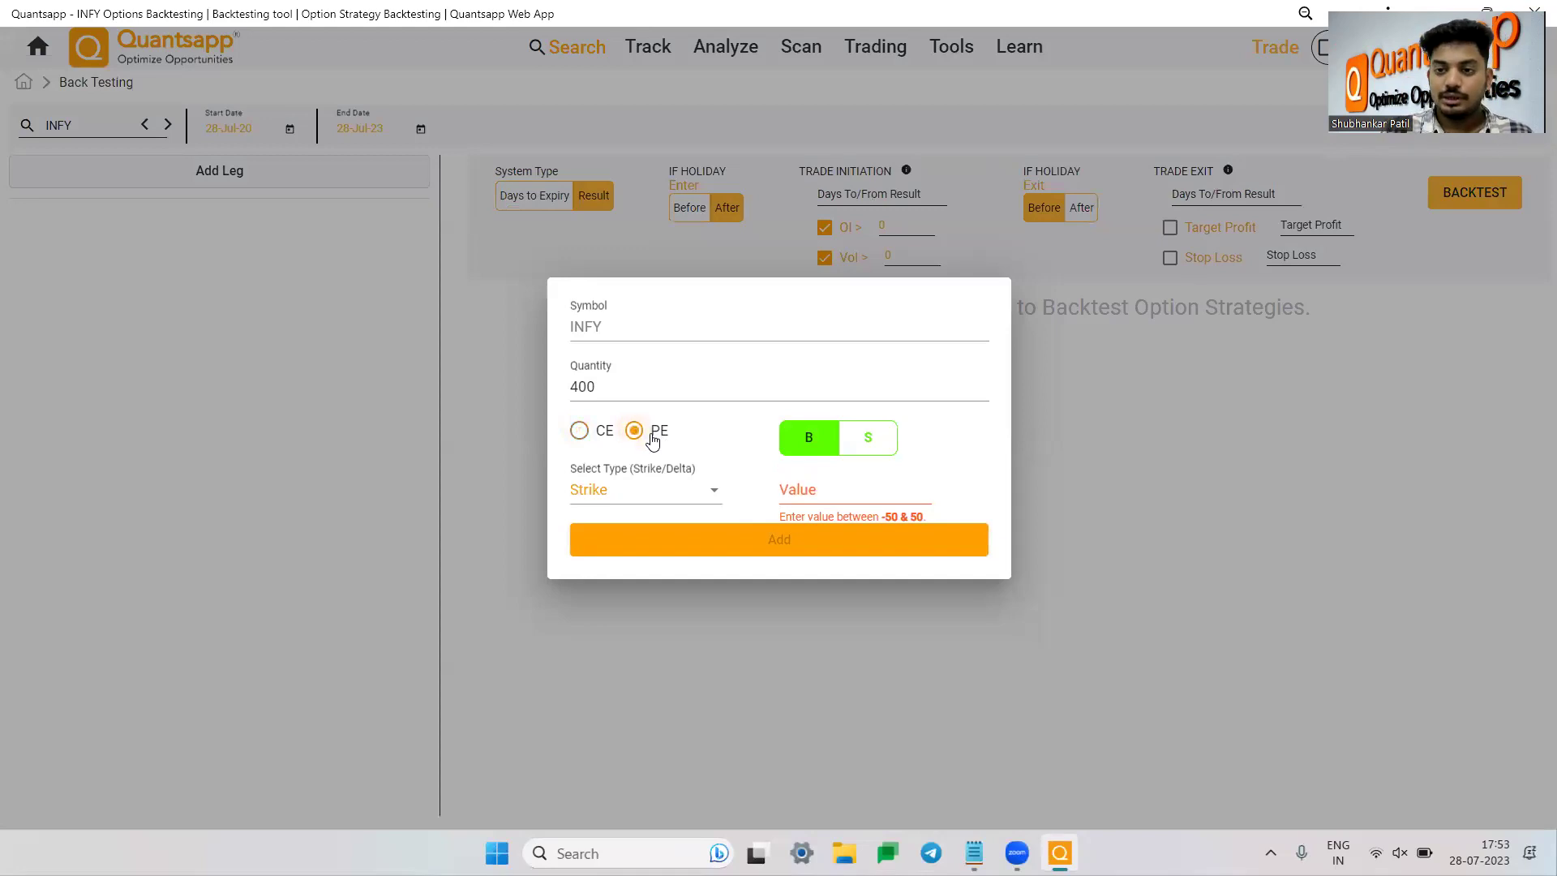
{"action": "left_click", "coordinate": [852, 487]}
{"action": "type", "text": "123"}
{"action": "key", "text": "BackSpace"}
{"action": "key", "text": "BackSpace"}
{"action": "key", "text": "BackSpace"}
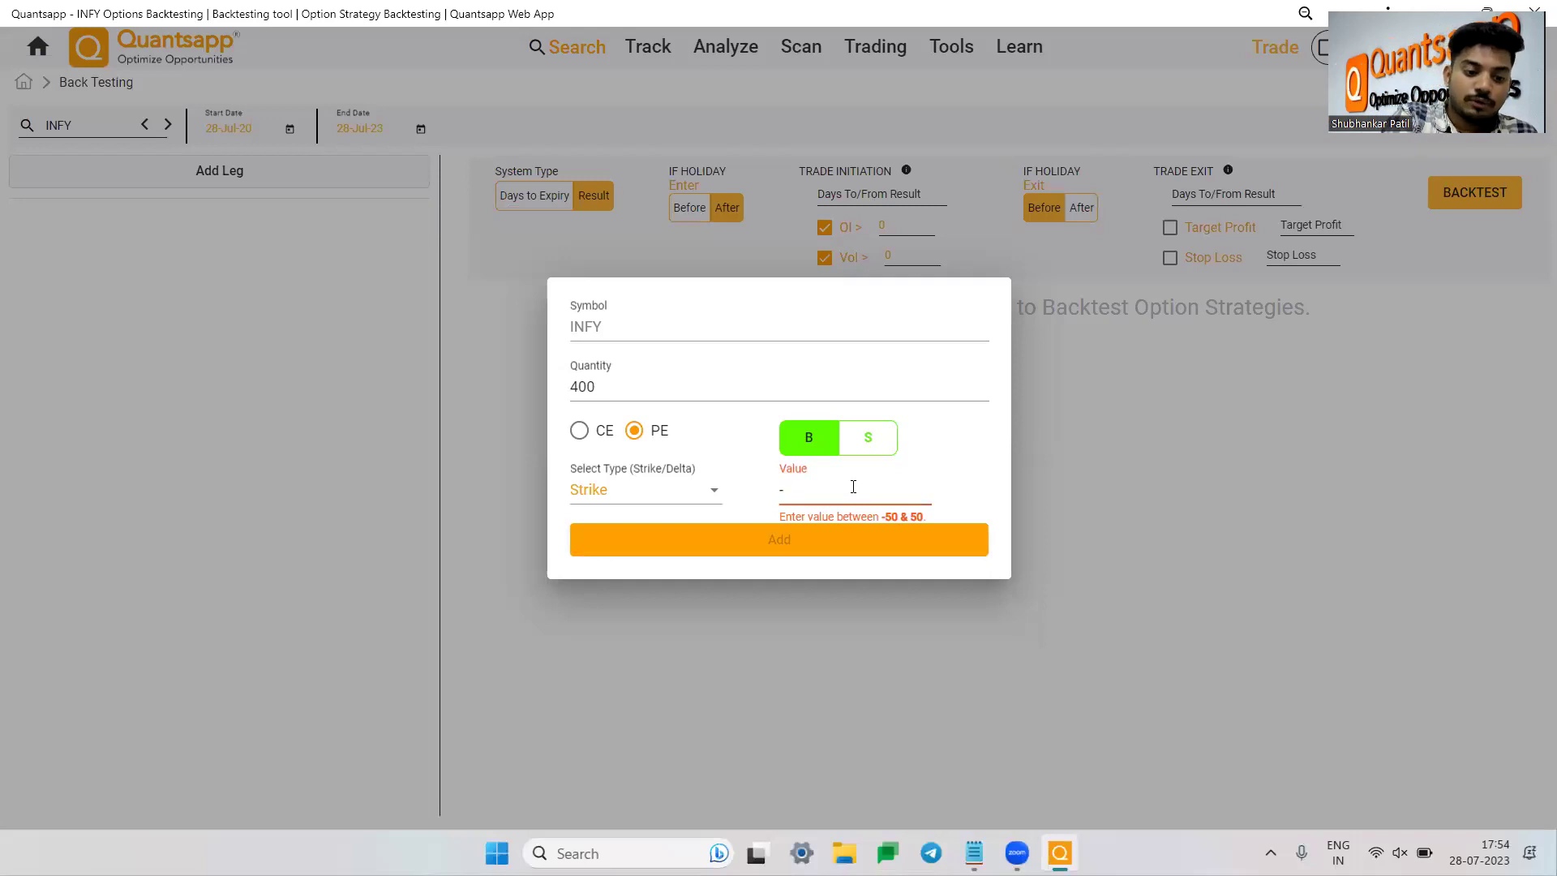
{"action": "type", "text": "1"}
{"action": "key", "text": "BackSpace"}
{"action": "key", "text": "BackSpace"}
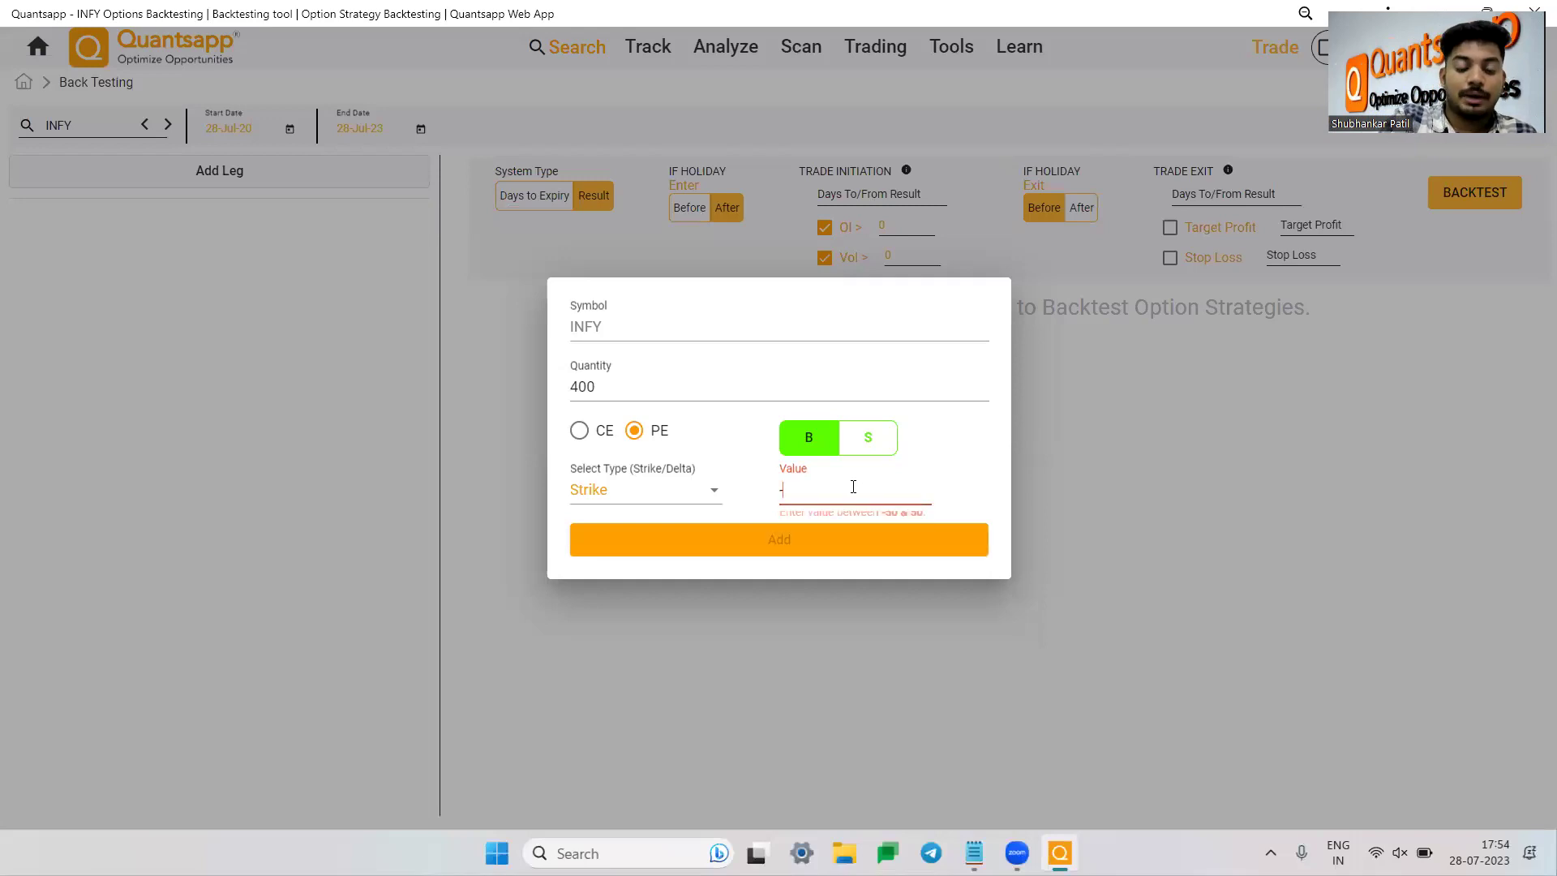
{"action": "type", "text": "0"}
{"action": "key", "text": "BackSpace"}
{"action": "type", "text": "-"}
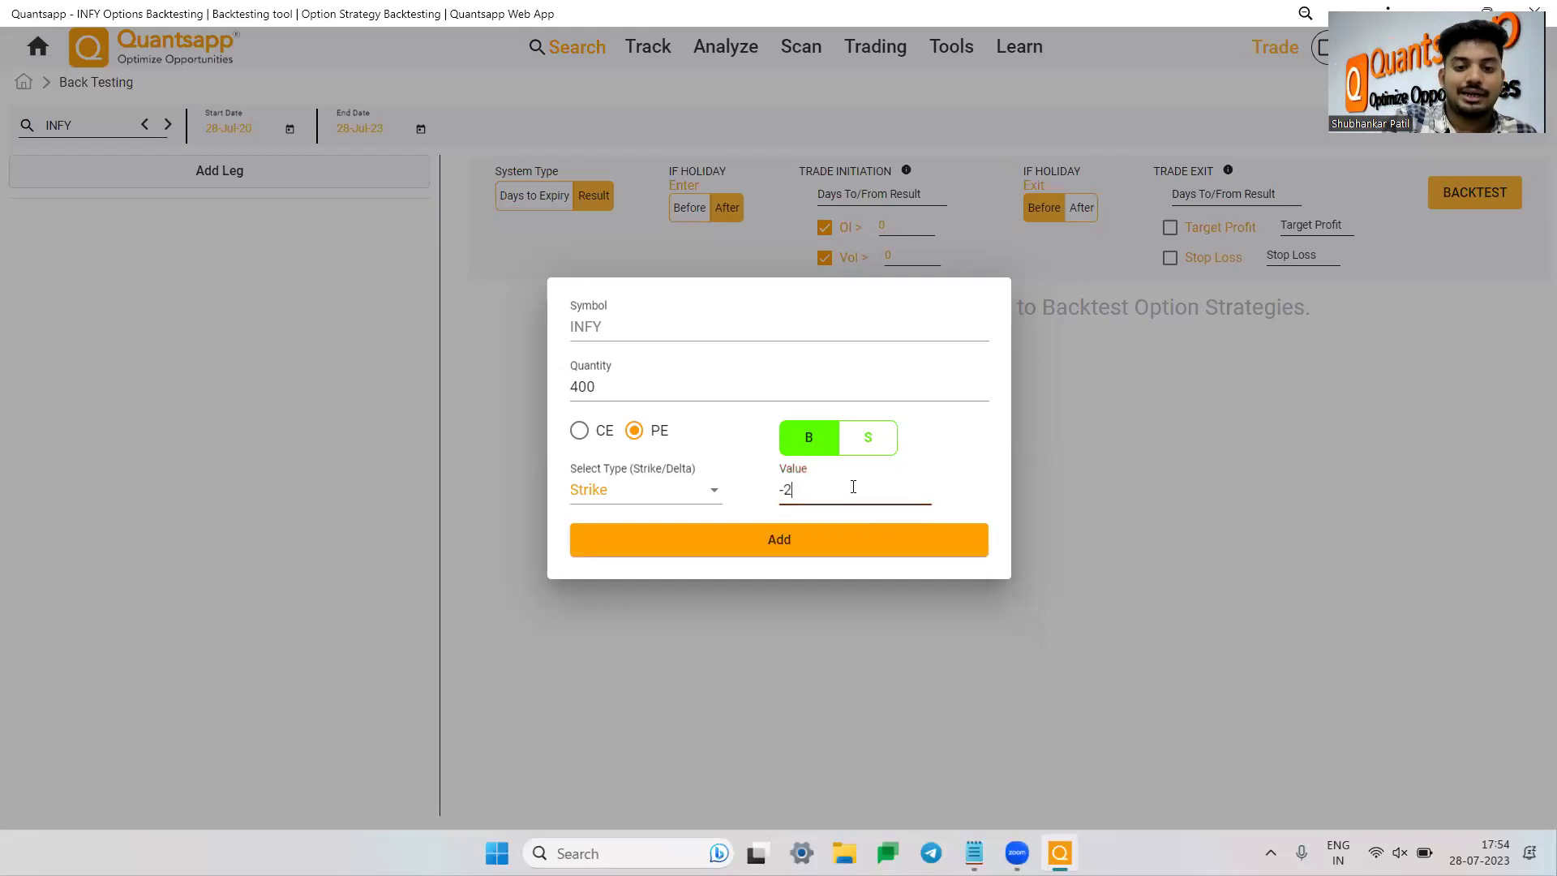
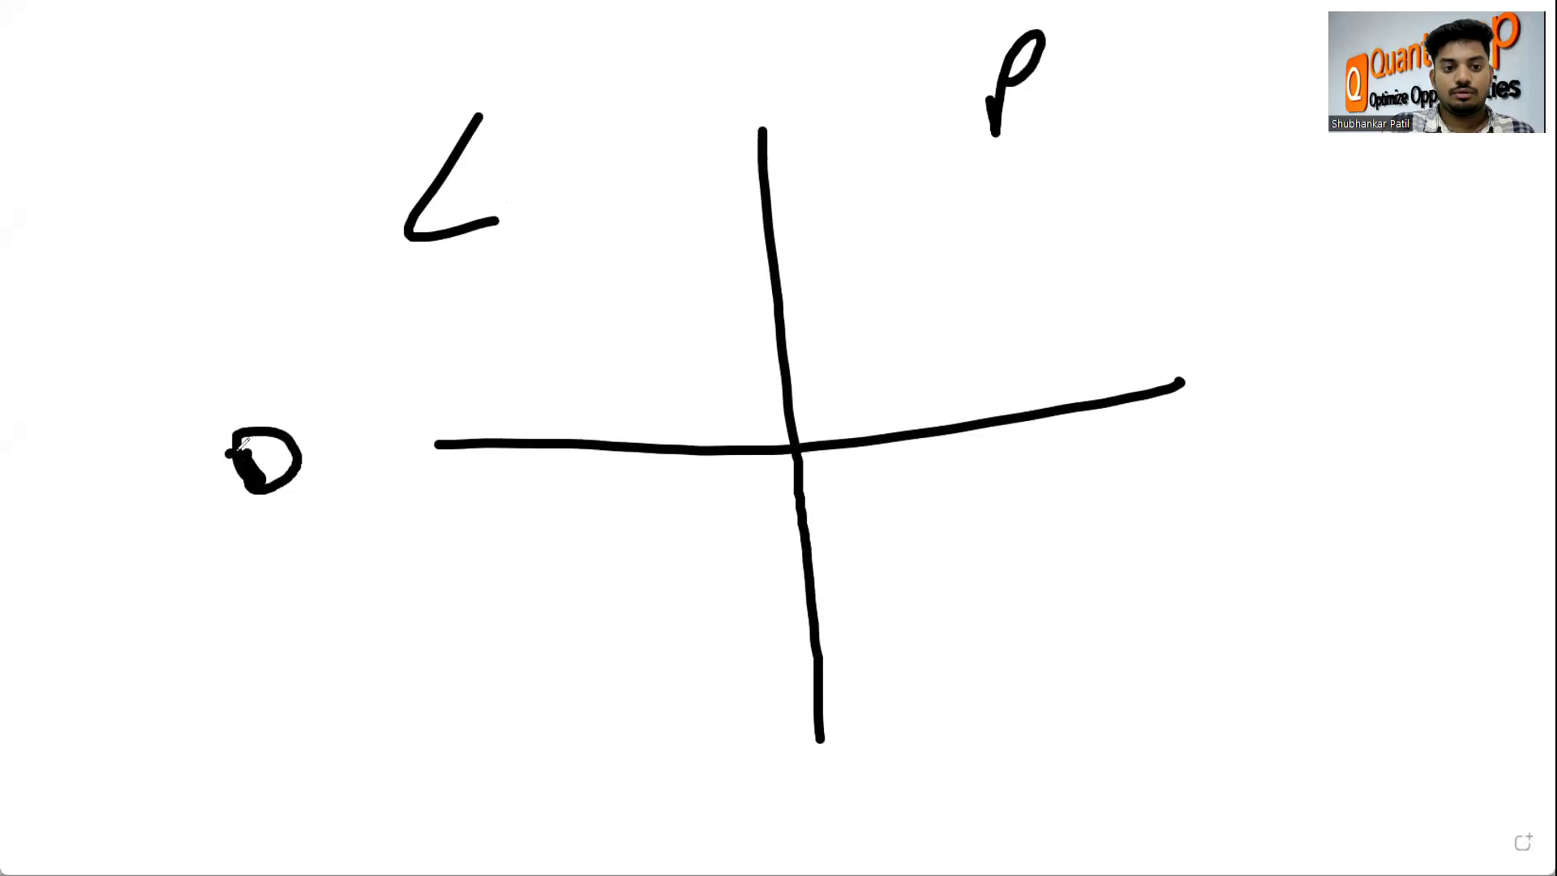
Complete the whiteboard call and put diagram with a second zero, minus signs above the axis and plus signs below it on both sides
{"action": "mouse_move", "coordinate": [1268, 324]}
{"action": "left_mouse_down"}
{"action": "mouse_move", "coordinate": [1248, 370]}
{"action": "mouse_move", "coordinate": [1326, 329]}
{"action": "mouse_move", "coordinate": [1246, 356]}
{"action": "left_mouse_up"}
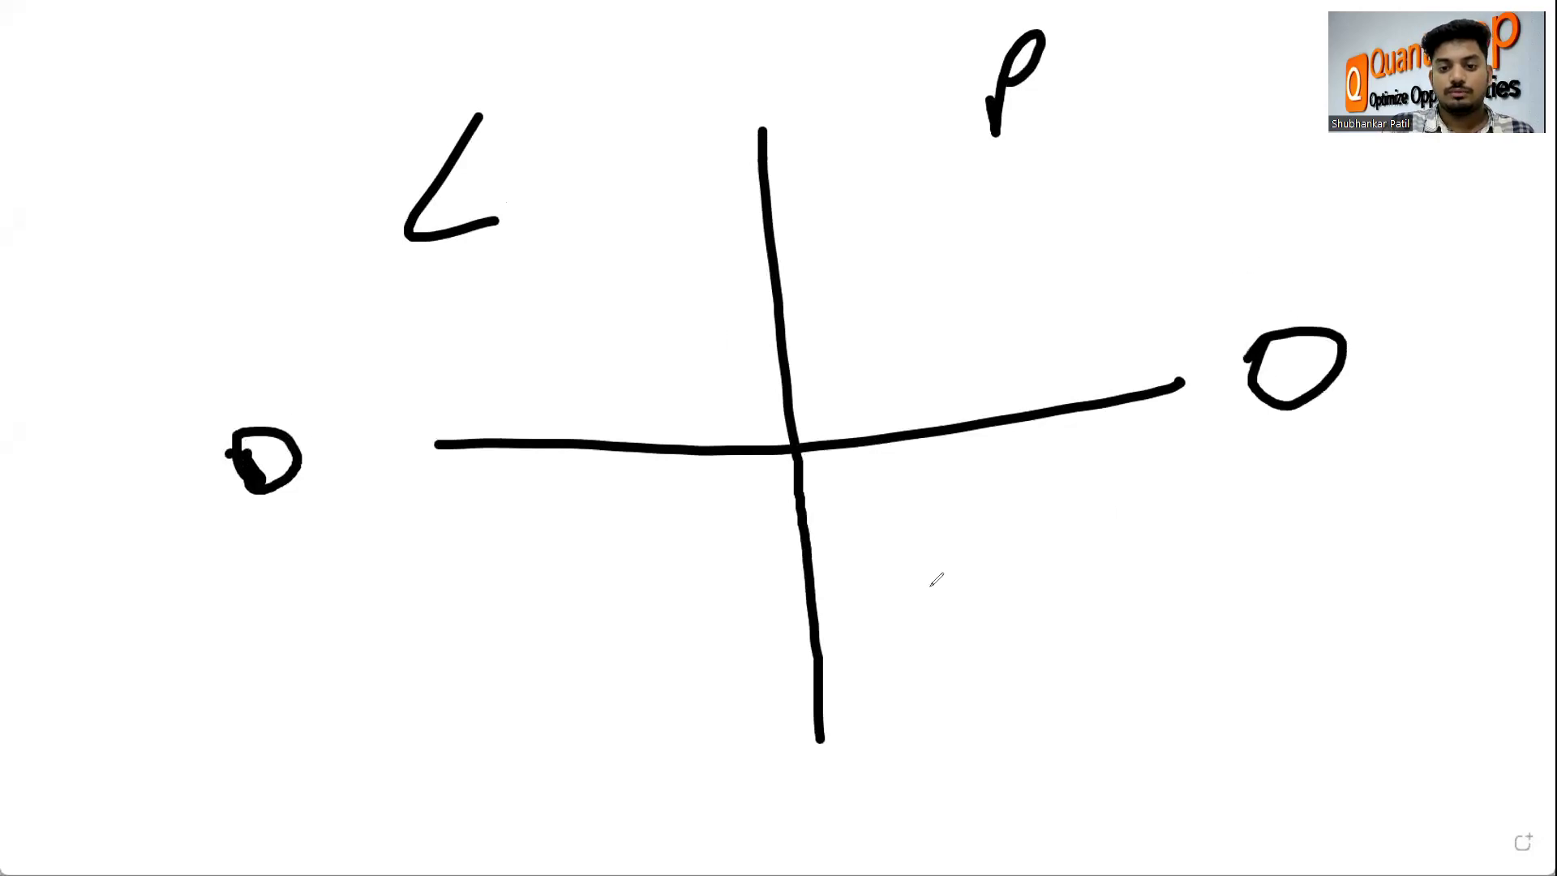
{"action": "mouse_move", "coordinate": [646, 573]}
{"action": "left_mouse_down"}
{"action": "mouse_move", "coordinate": [647, 684]}
{"action": "mouse_move", "coordinate": [712, 612]}
{"action": "left_mouse_up"}
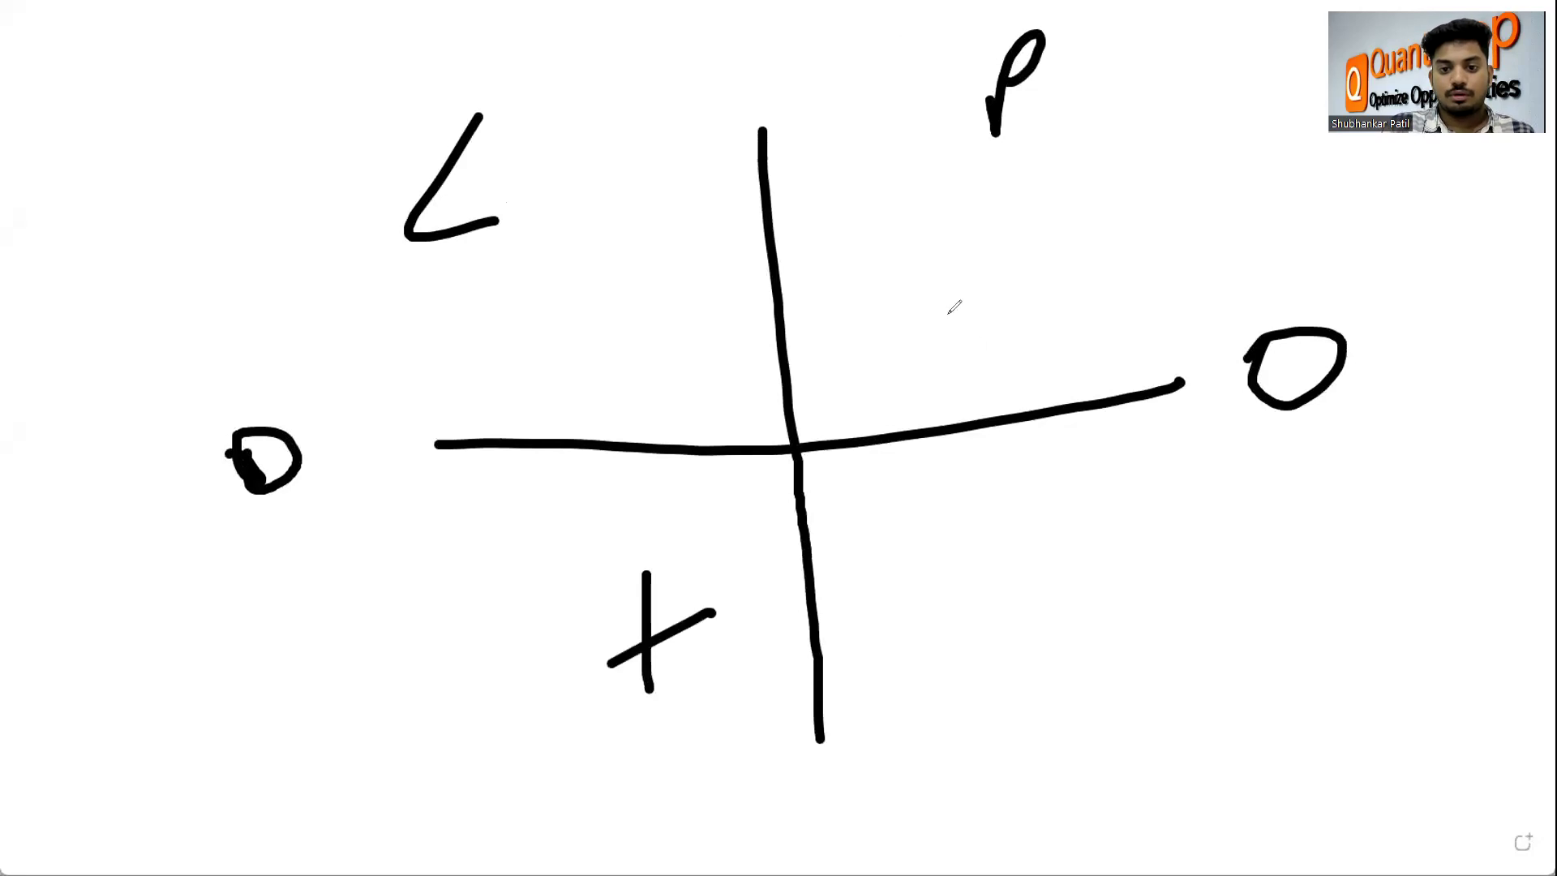
{"action": "mouse_move", "coordinate": [949, 302]}
{"action": "left_mouse_down"}
{"action": "mouse_move", "coordinate": [970, 299]}
{"action": "mouse_move", "coordinate": [946, 354]}
{"action": "mouse_move", "coordinate": [981, 341]}
{"action": "left_mouse_up"}
{"action": "left_click", "coordinate": [995, 267]}
{"action": "left_click_drag", "start_coordinate": [592, 317], "coordinate": [665, 296]}
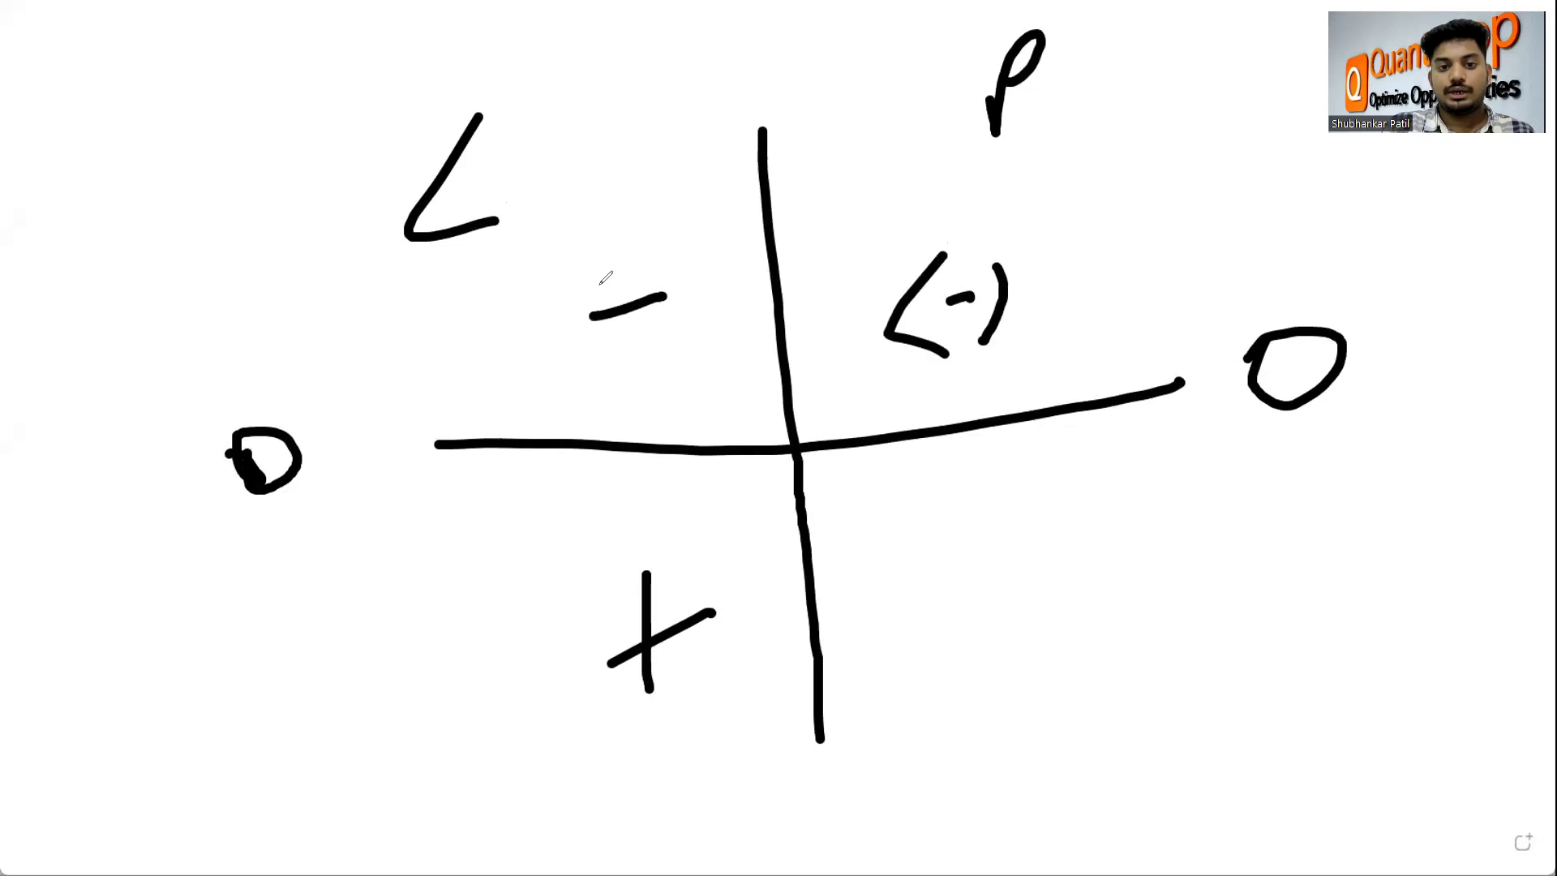
{"action": "left_click_drag", "start_coordinate": [534, 290], "coordinate": [579, 362]}
{"action": "left_click_drag", "start_coordinate": [670, 223], "coordinate": [682, 337]}
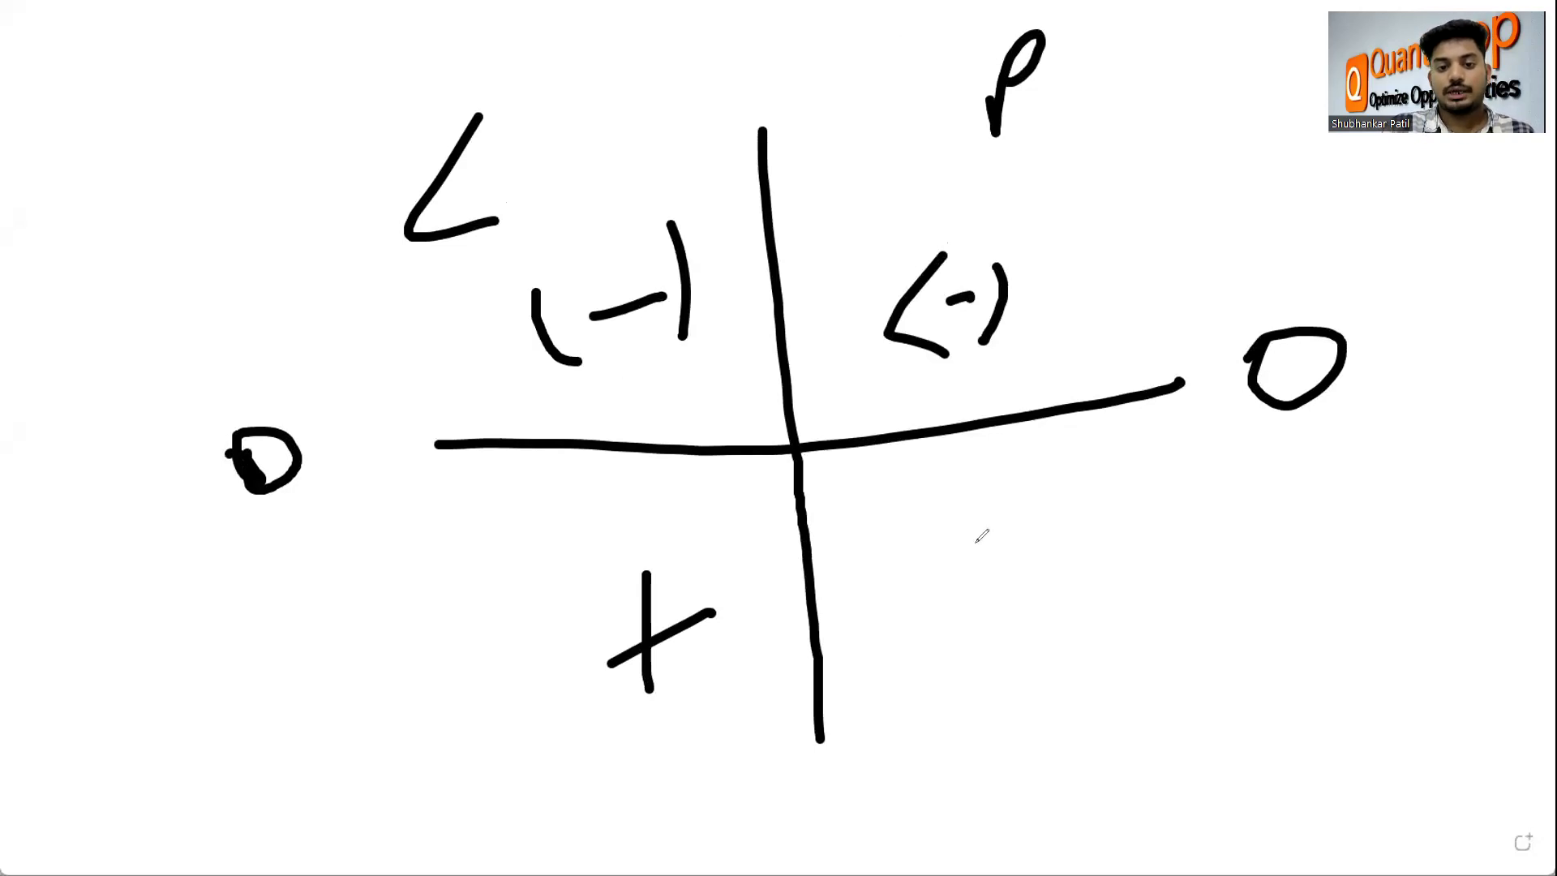
{"action": "left_click_drag", "start_coordinate": [1023, 540], "coordinate": [1065, 657]}
{"action": "left_click_drag", "start_coordinate": [1003, 615], "coordinate": [1115, 561]}
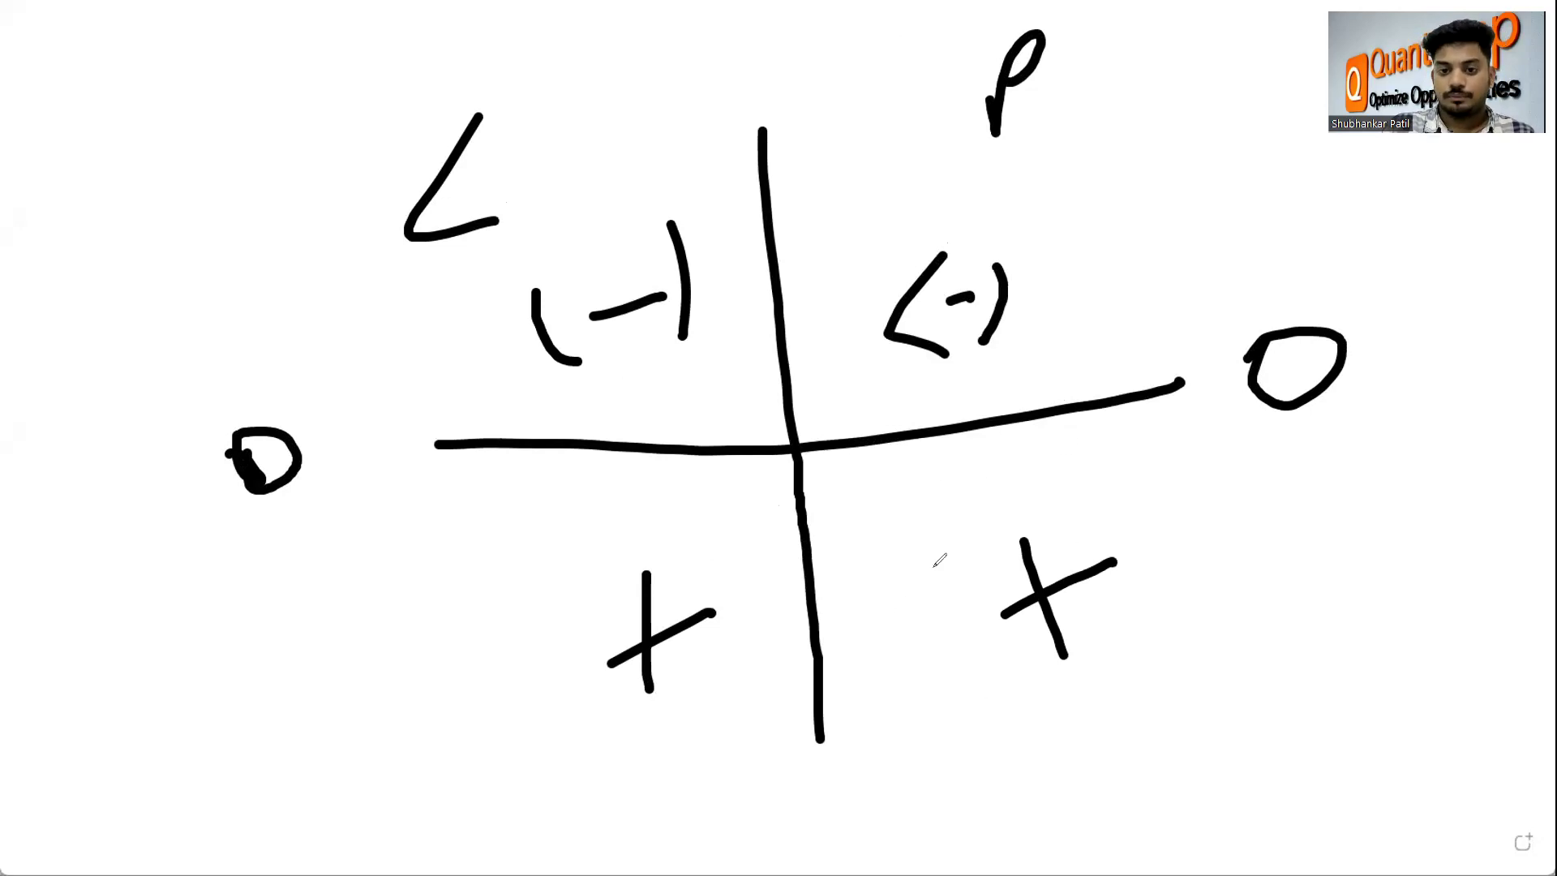
{"action": "left_click_drag", "start_coordinate": [963, 563], "coordinate": [1030, 669]}
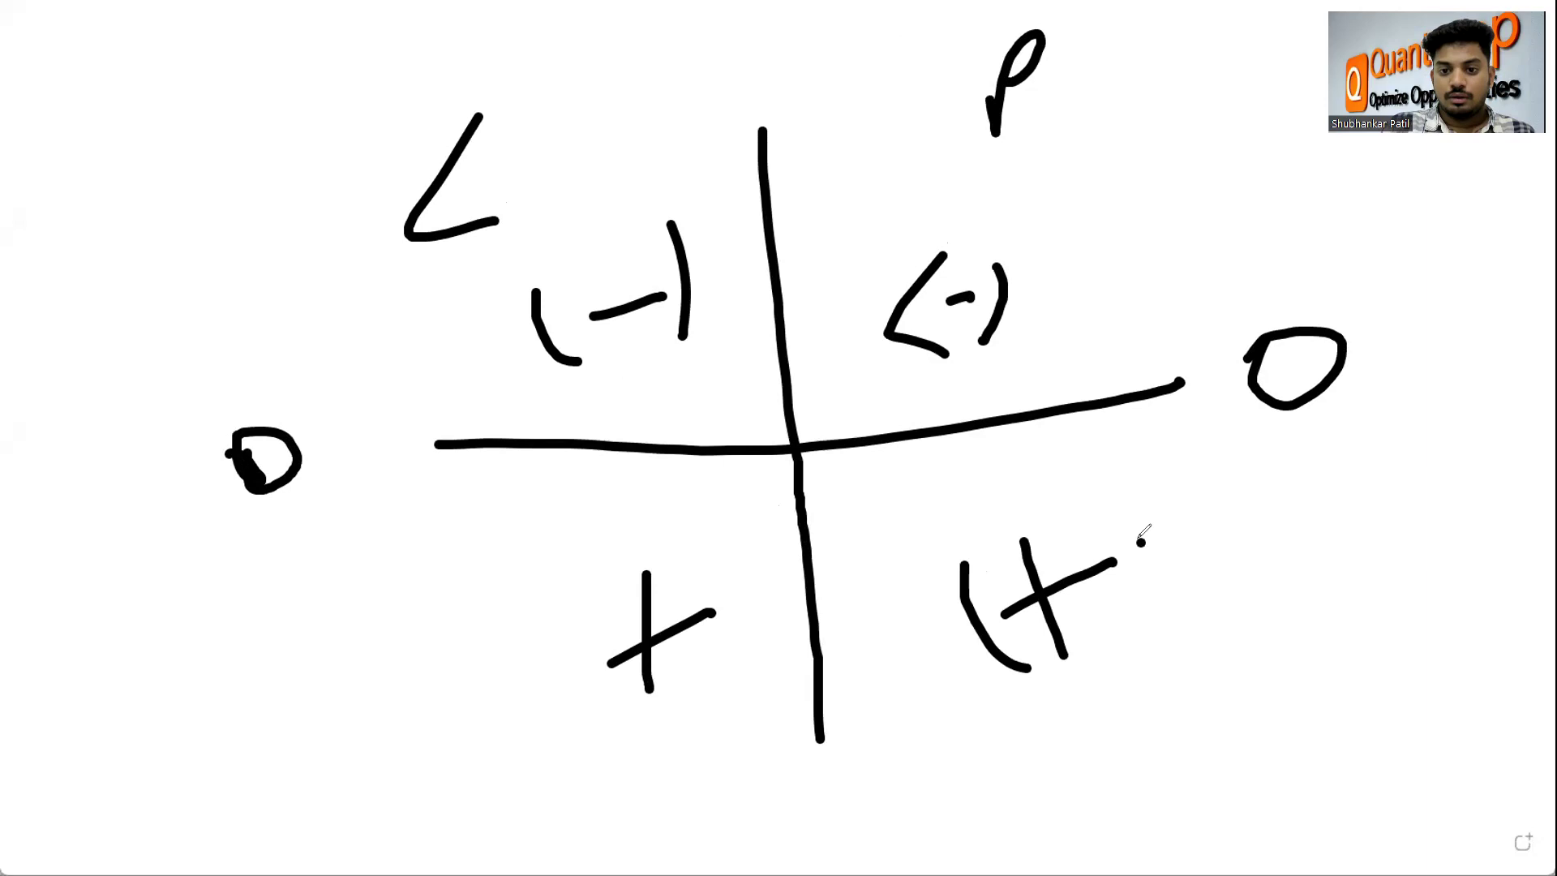
{"action": "left_click_drag", "start_coordinate": [1139, 539], "coordinate": [1161, 660]}
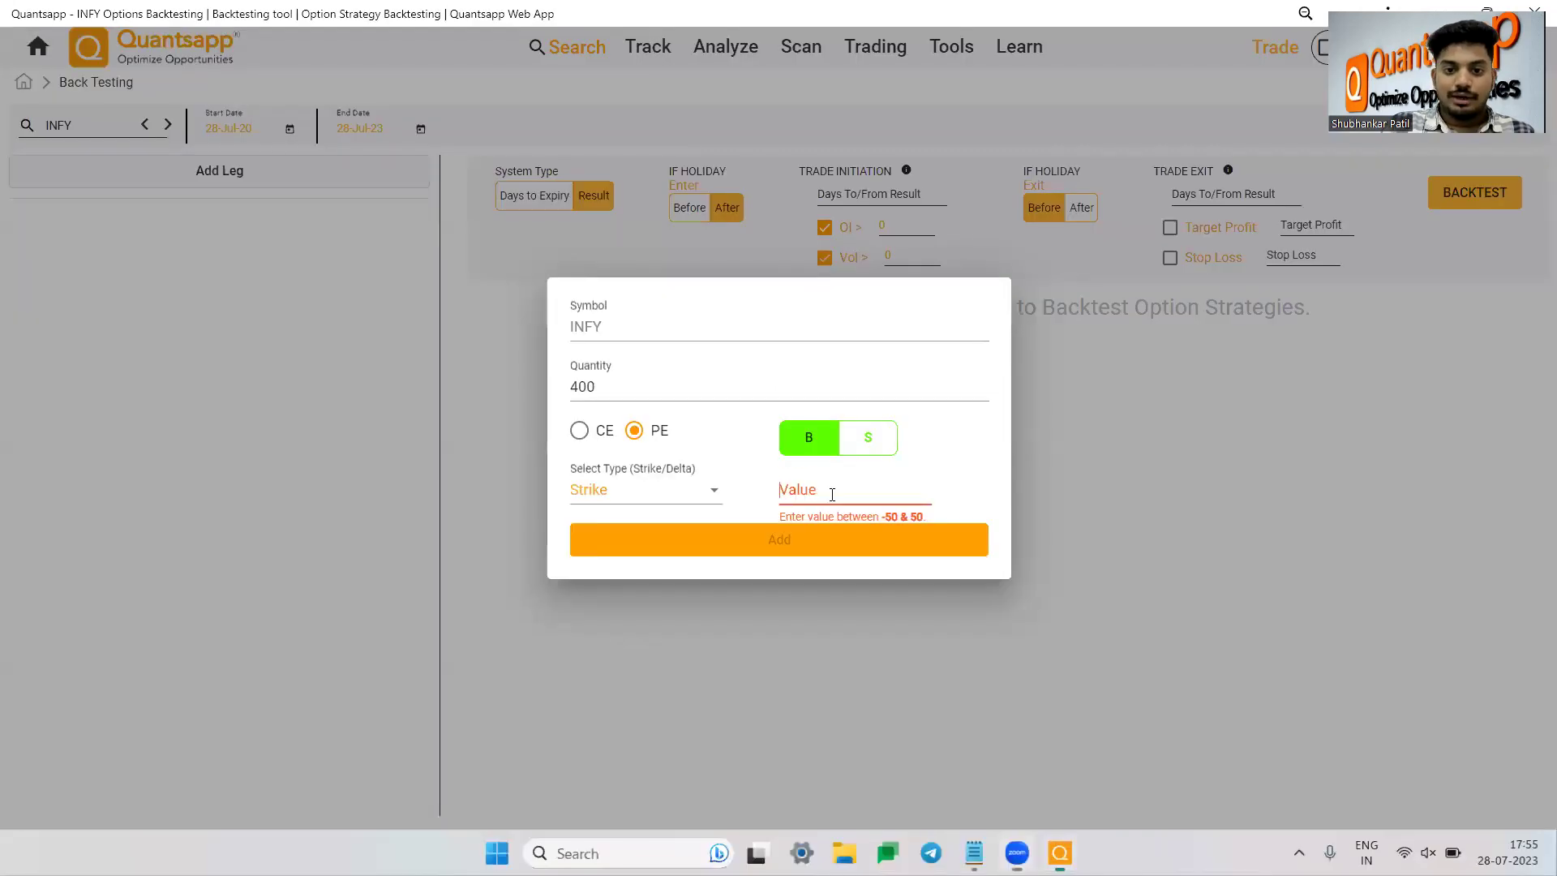
Set the PE leg's strike value to 0 and add the leg to the backtest
{"action": "left_click", "coordinate": [832, 492]}
{"action": "type", "text": "0"}
{"action": "left_click", "coordinate": [816, 555]}
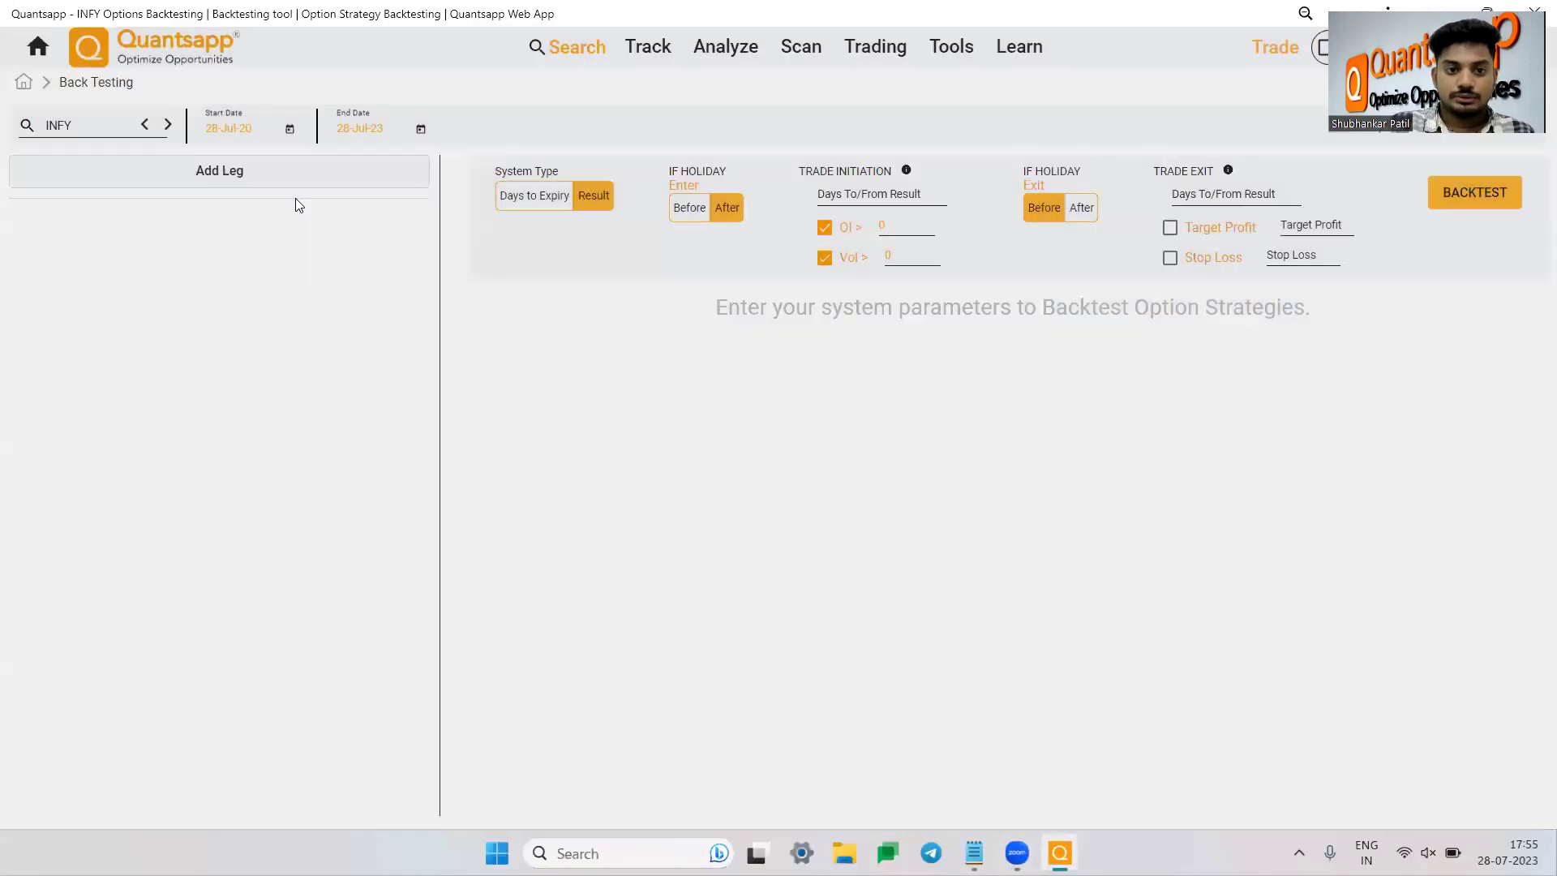
Add a second INFY leg buying CE with a strike value of 0
{"action": "left_click", "coordinate": [220, 171]}
{"action": "left_click", "coordinate": [578, 431]}
{"action": "left_click", "coordinate": [843, 487]}
{"action": "type", "text": "0"}
{"action": "left_click", "coordinate": [775, 548]}
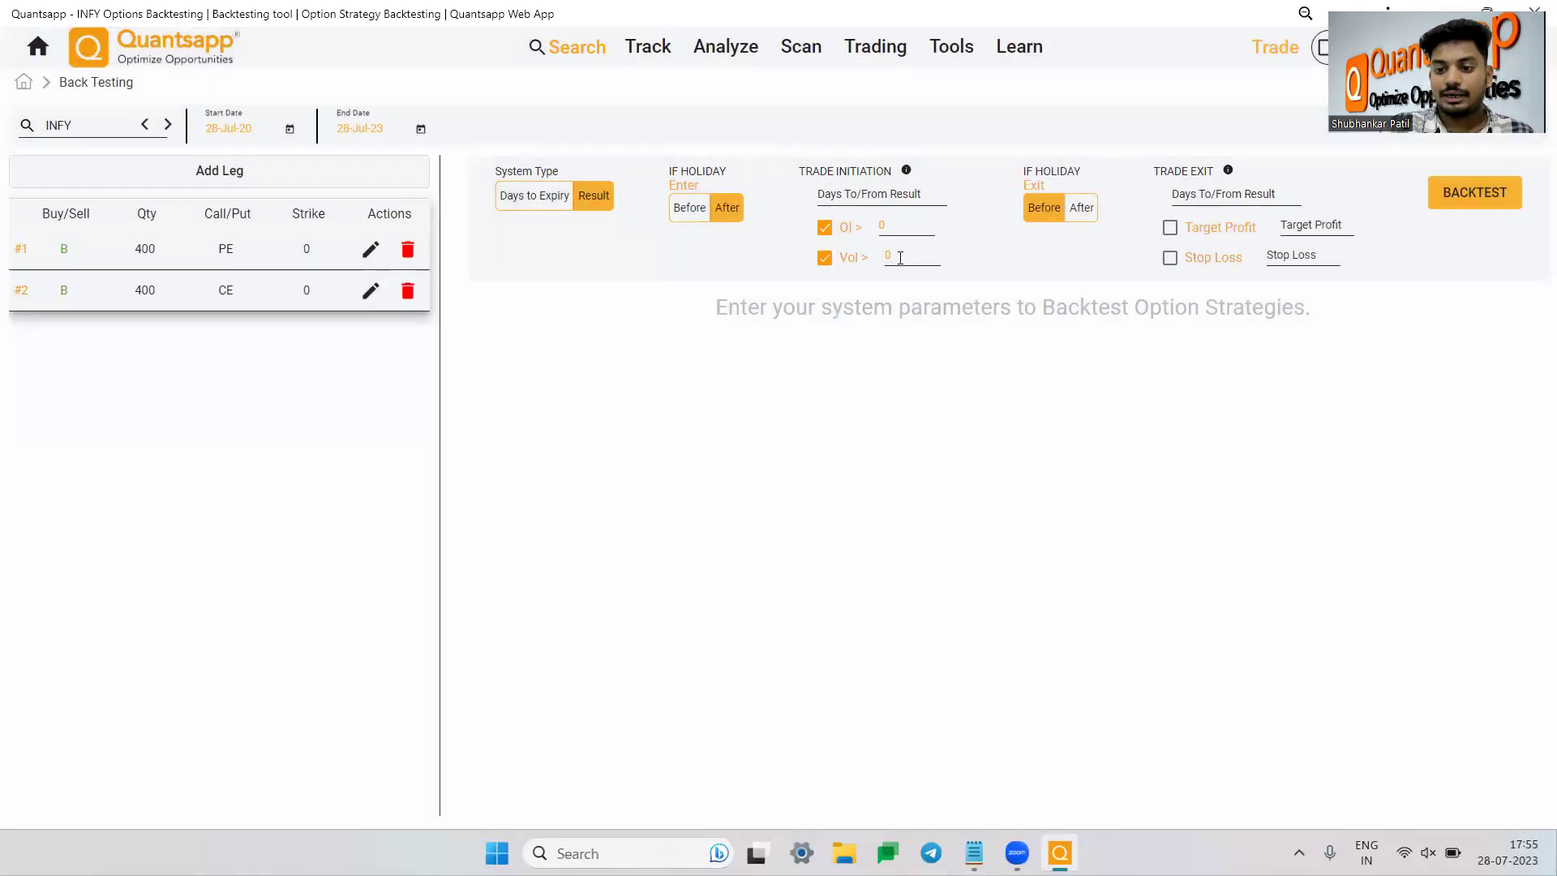
Set trade initiation to -6 and trade exit to -2 days to/from result, and run the backtest
{"action": "left_click", "coordinate": [874, 189]}
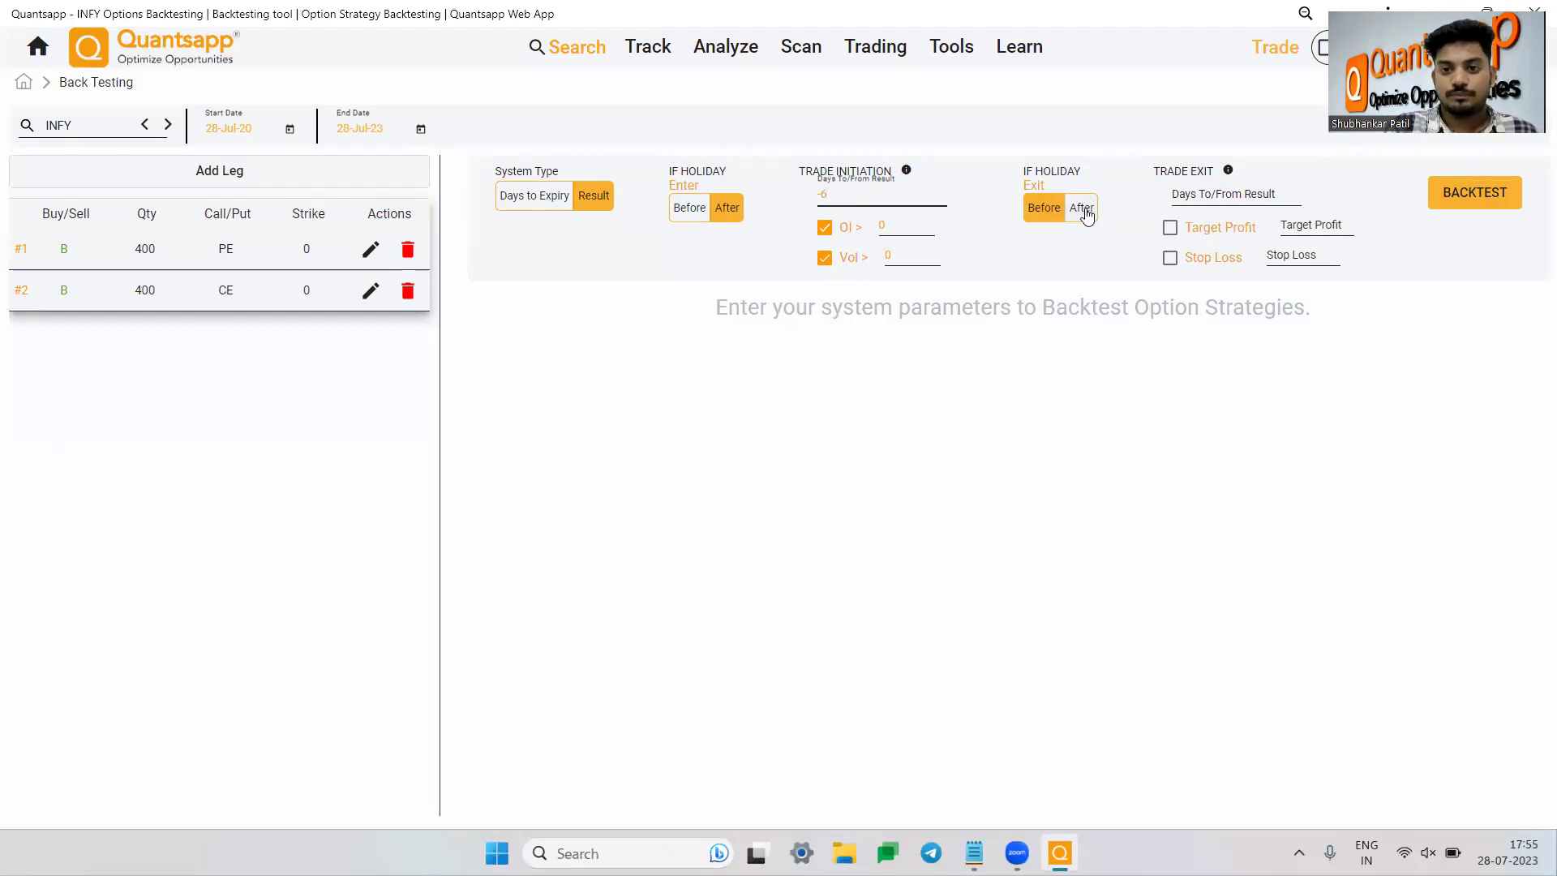
{"action": "left_click", "coordinate": [1275, 197]}
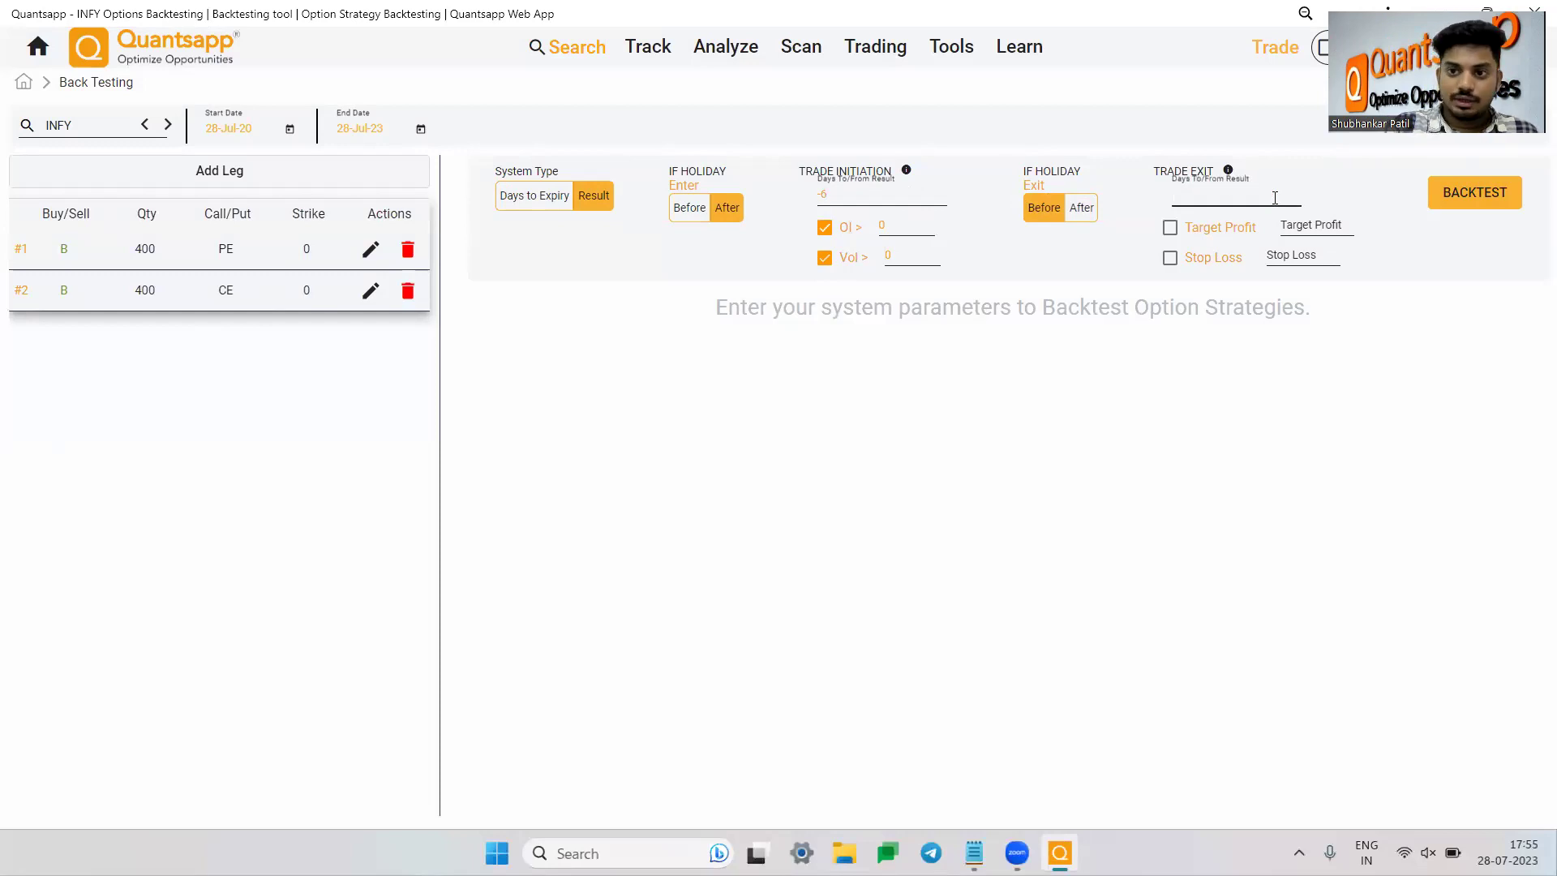
{"action": "type", "text": "-2"}
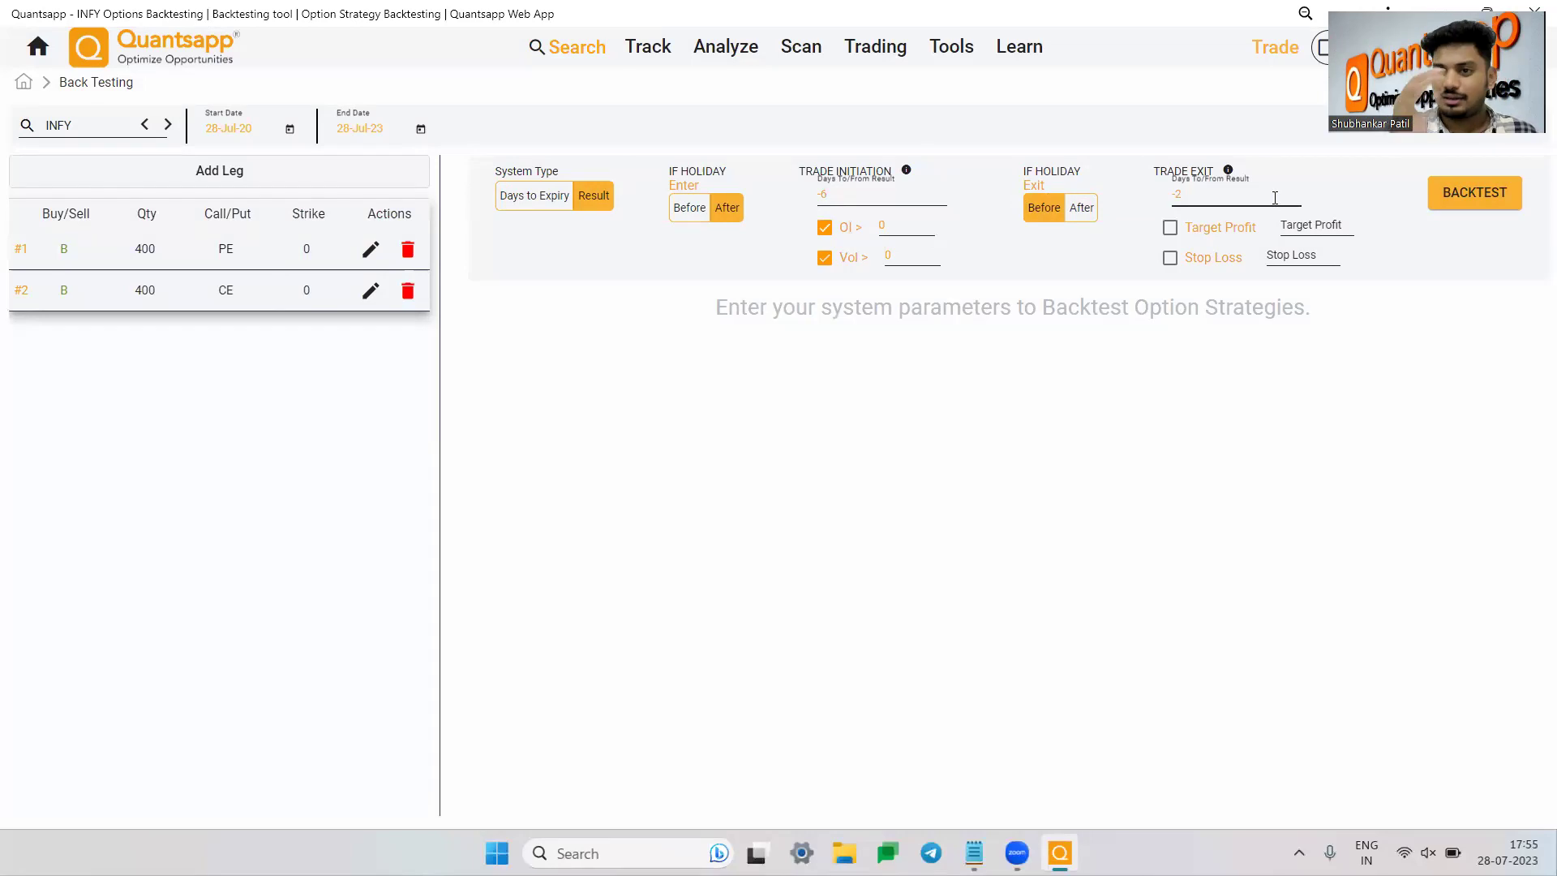
{"action": "left_click", "coordinate": [1508, 183]}
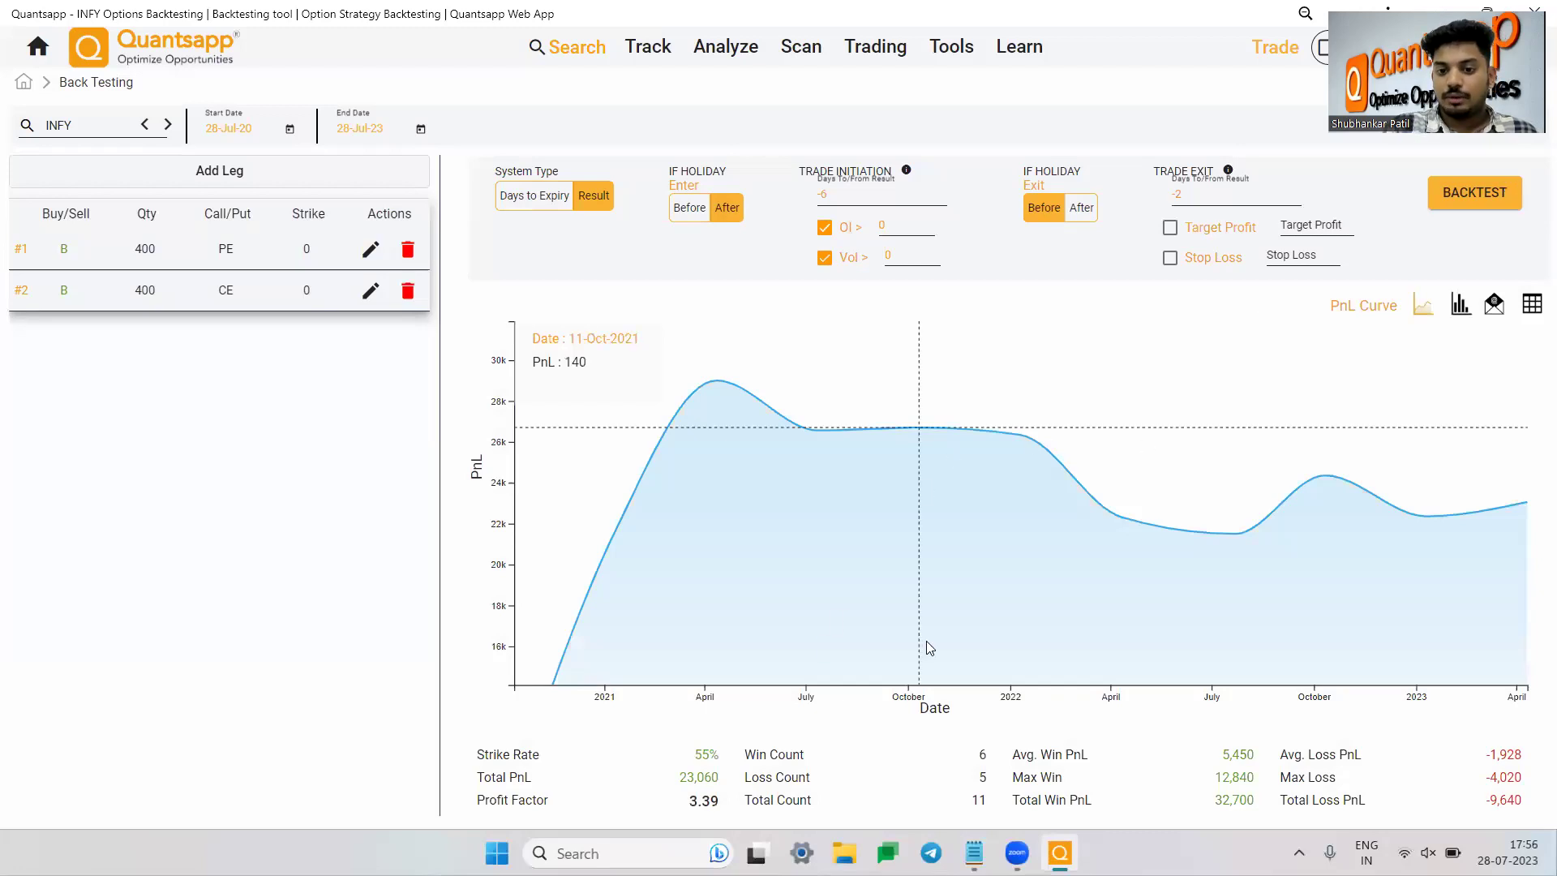
Open the backtest's trade-by-trade table and examine the strikes, leg MTM and total MTM around each result date
{"action": "left_click", "coordinate": [1531, 304]}
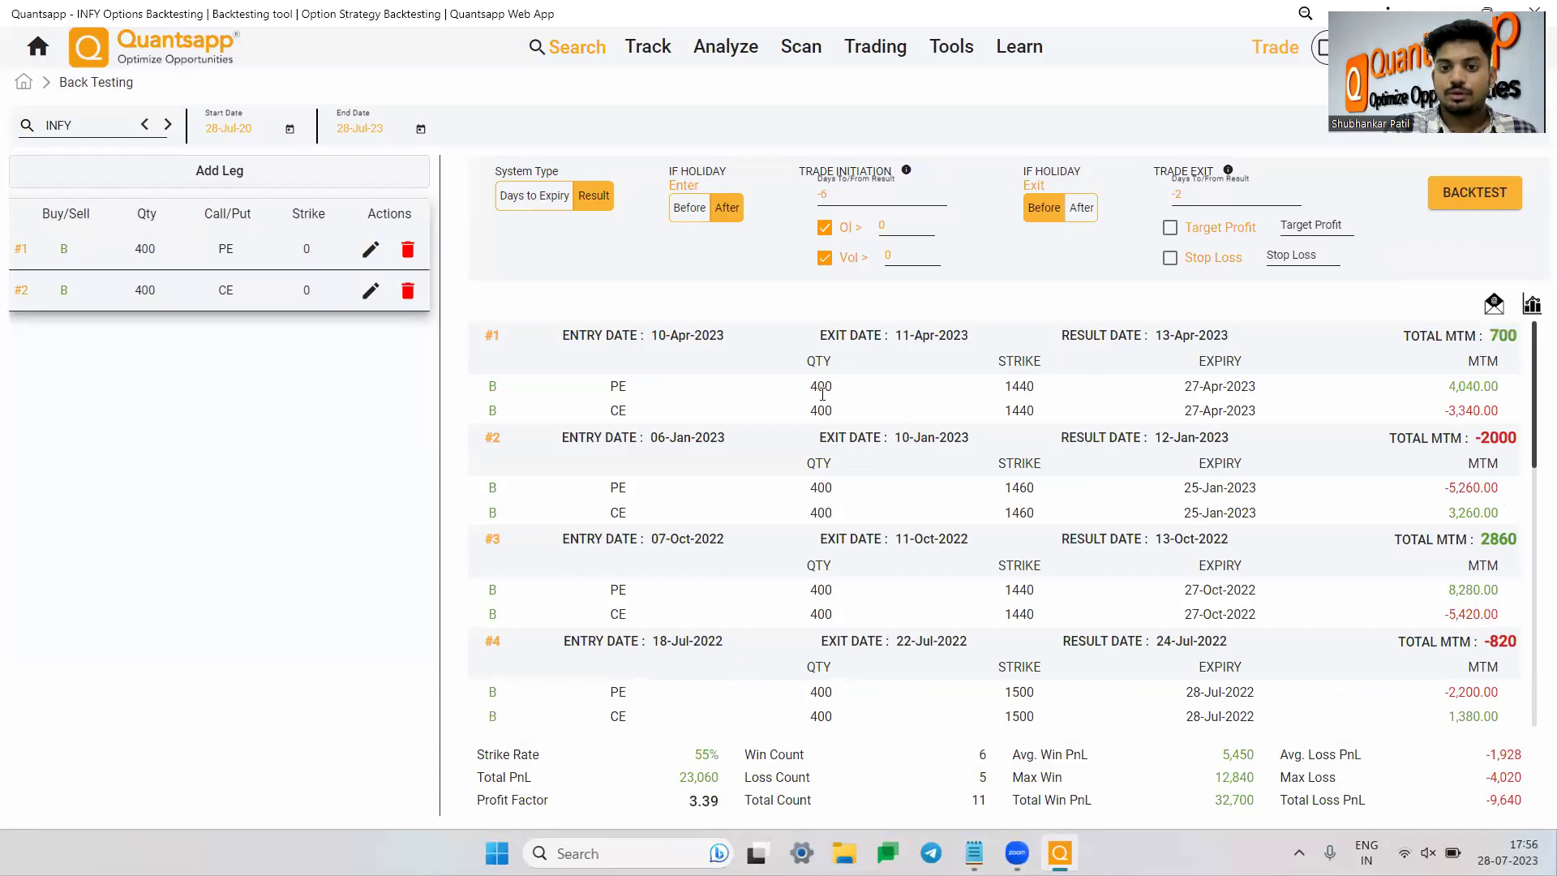
{"action": "left_click_drag", "start_coordinate": [1038, 410], "coordinate": [979, 407]}
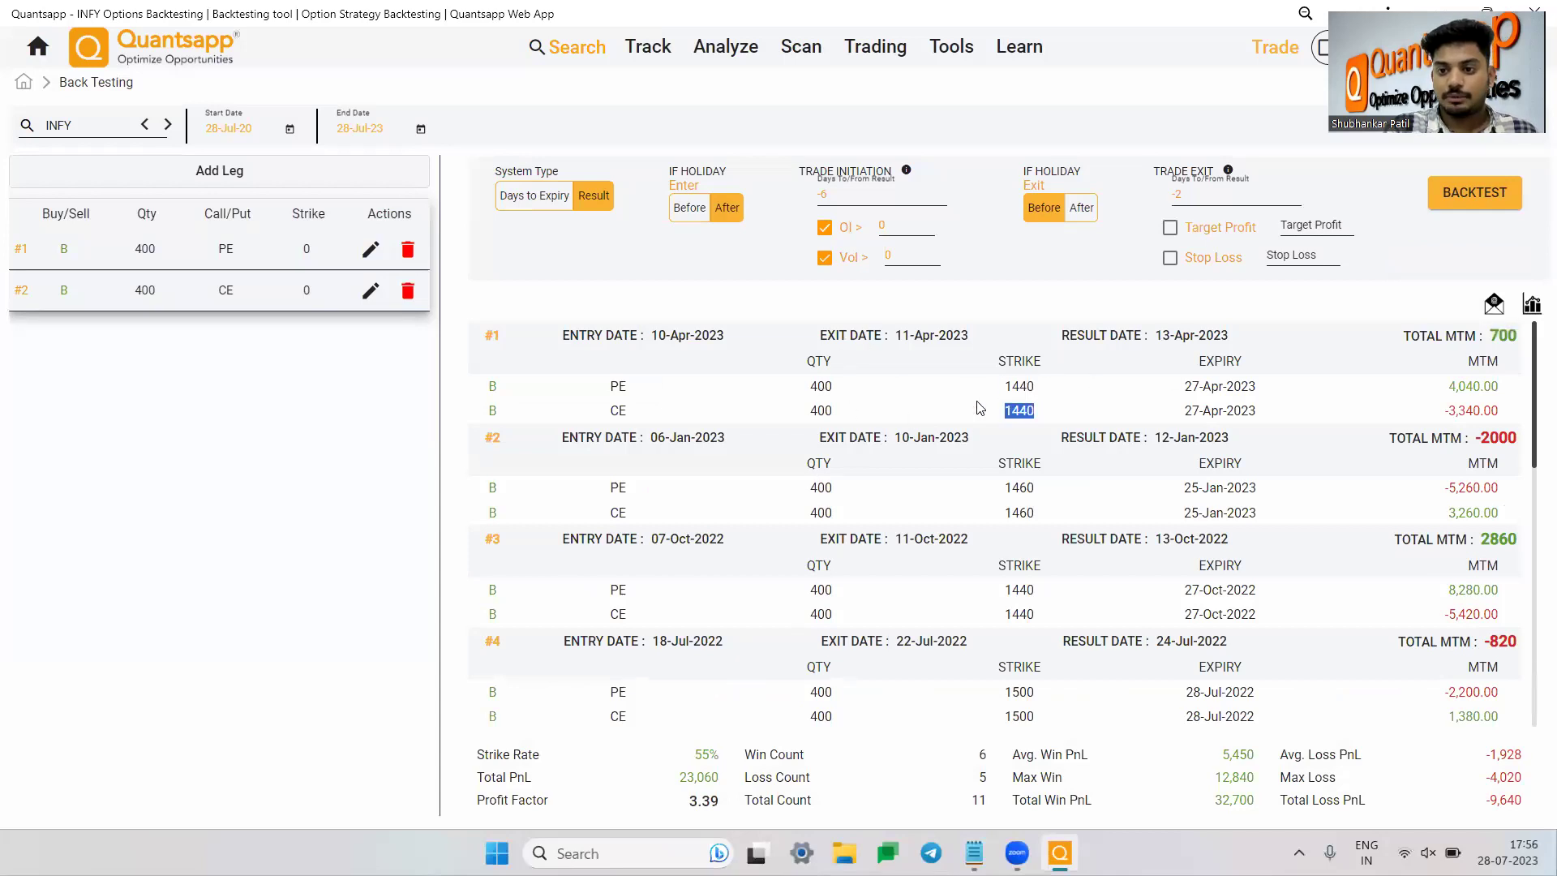
{"action": "left_click", "coordinate": [1507, 395]}
{"action": "left_click_drag", "start_coordinate": [1502, 411], "coordinate": [1518, 361]}
{"action": "scroll", "coordinate": [1151, 634], "scroll_direction": "down", "scroll_amount": 7}
{"action": "scroll", "coordinate": [1151, 635], "scroll_direction": "down", "scroll_amount": 2}
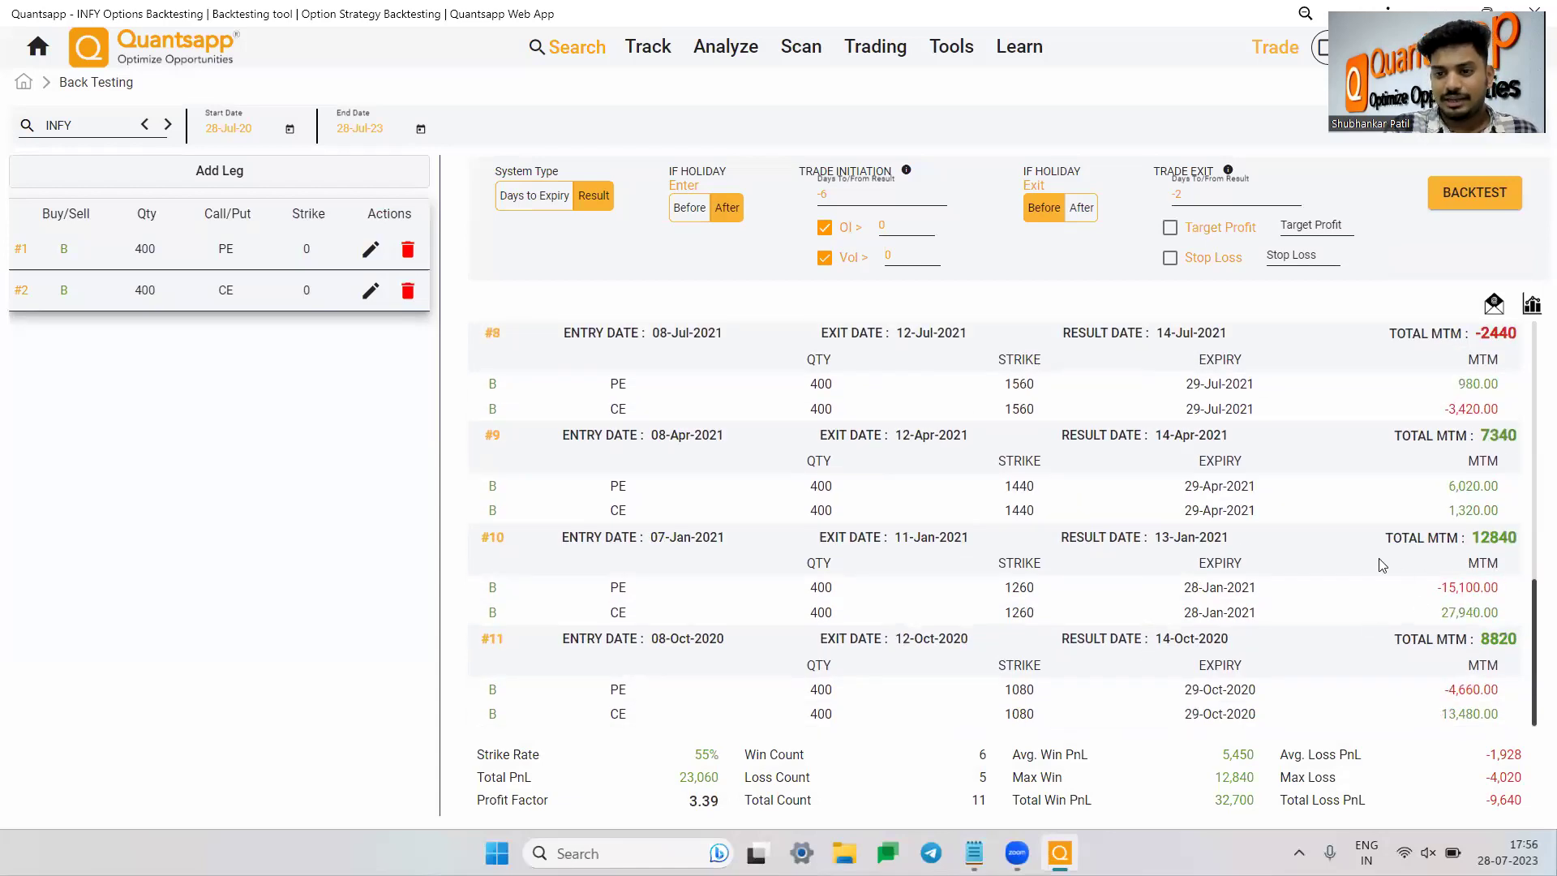
{"action": "scroll", "coordinate": [1265, 600], "scroll_direction": "up", "scroll_amount": 9}
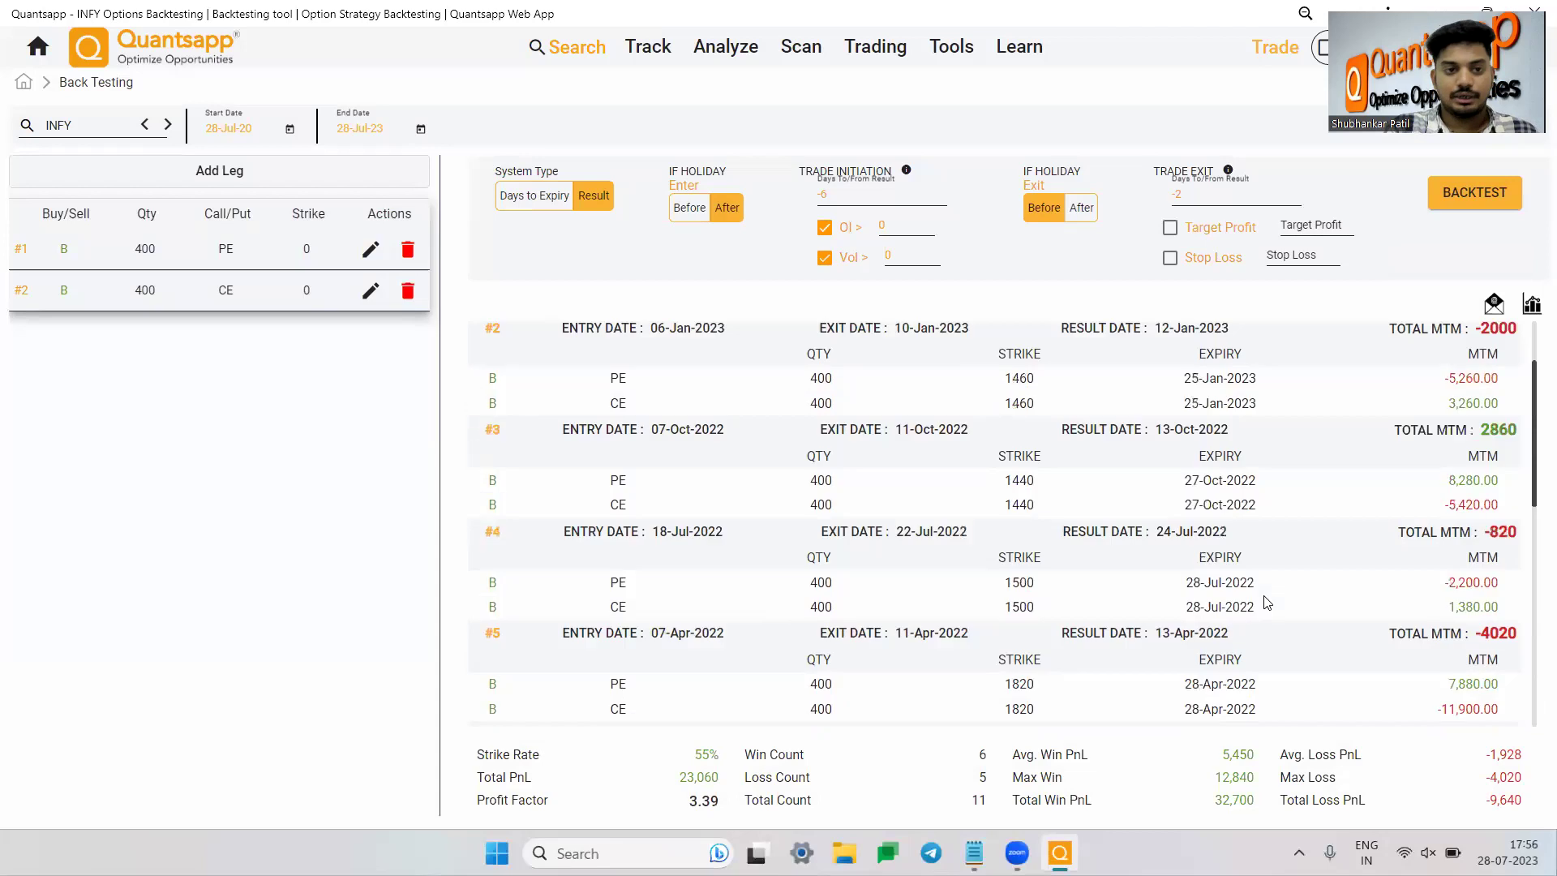
Leave Back Testing, find Trade Recap by searching for "trade", and start a new strategy there
{"action": "left_click", "coordinate": [24, 84]}
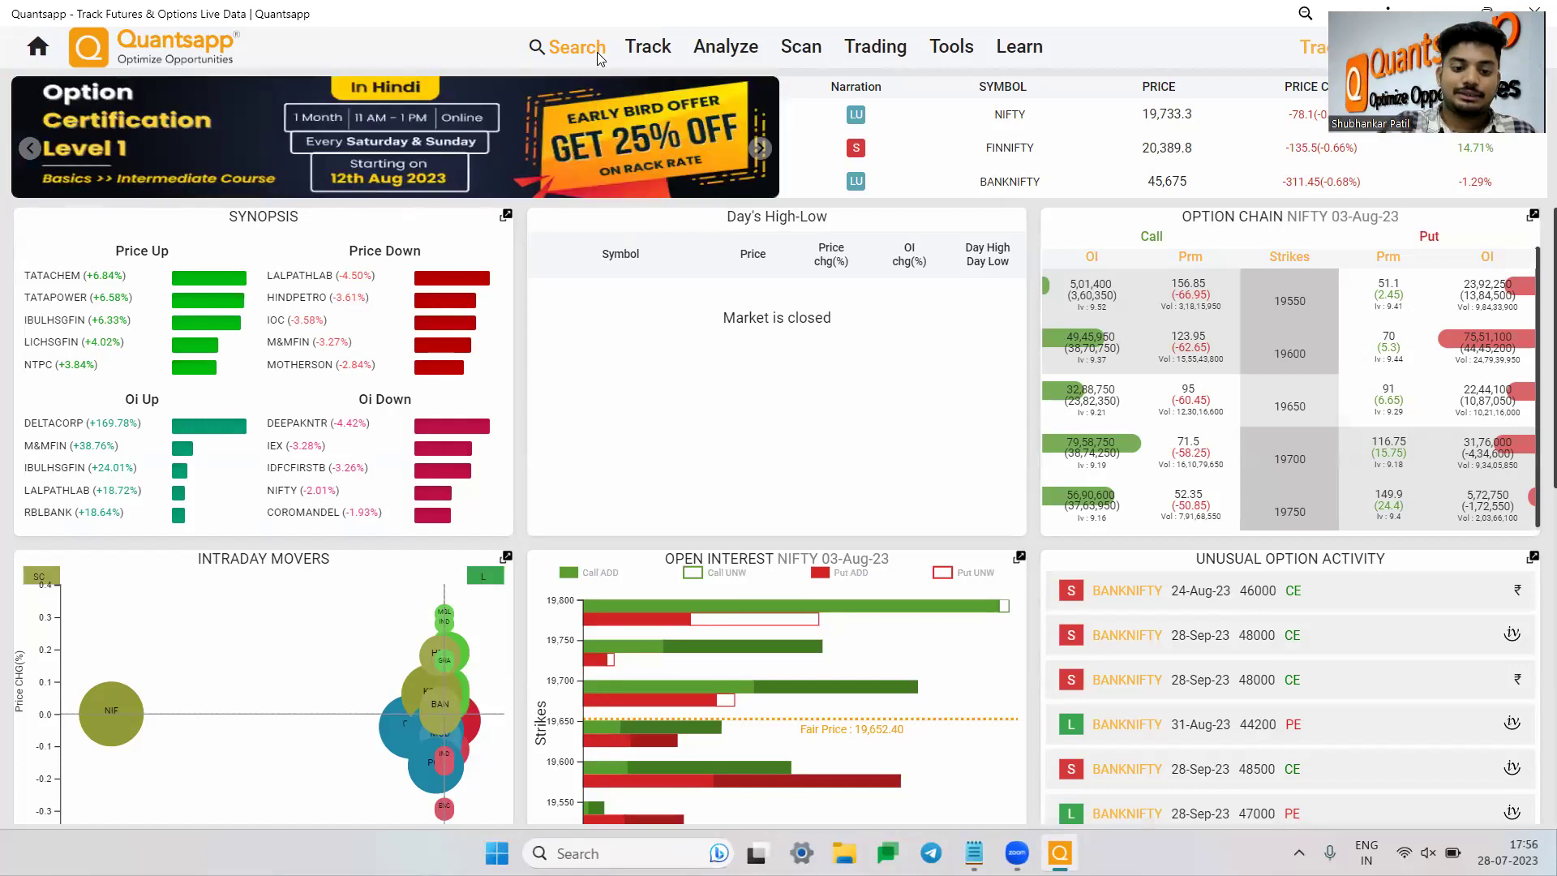
{"action": "left_click", "coordinate": [600, 53]}
{"action": "type", "text": "trade"}
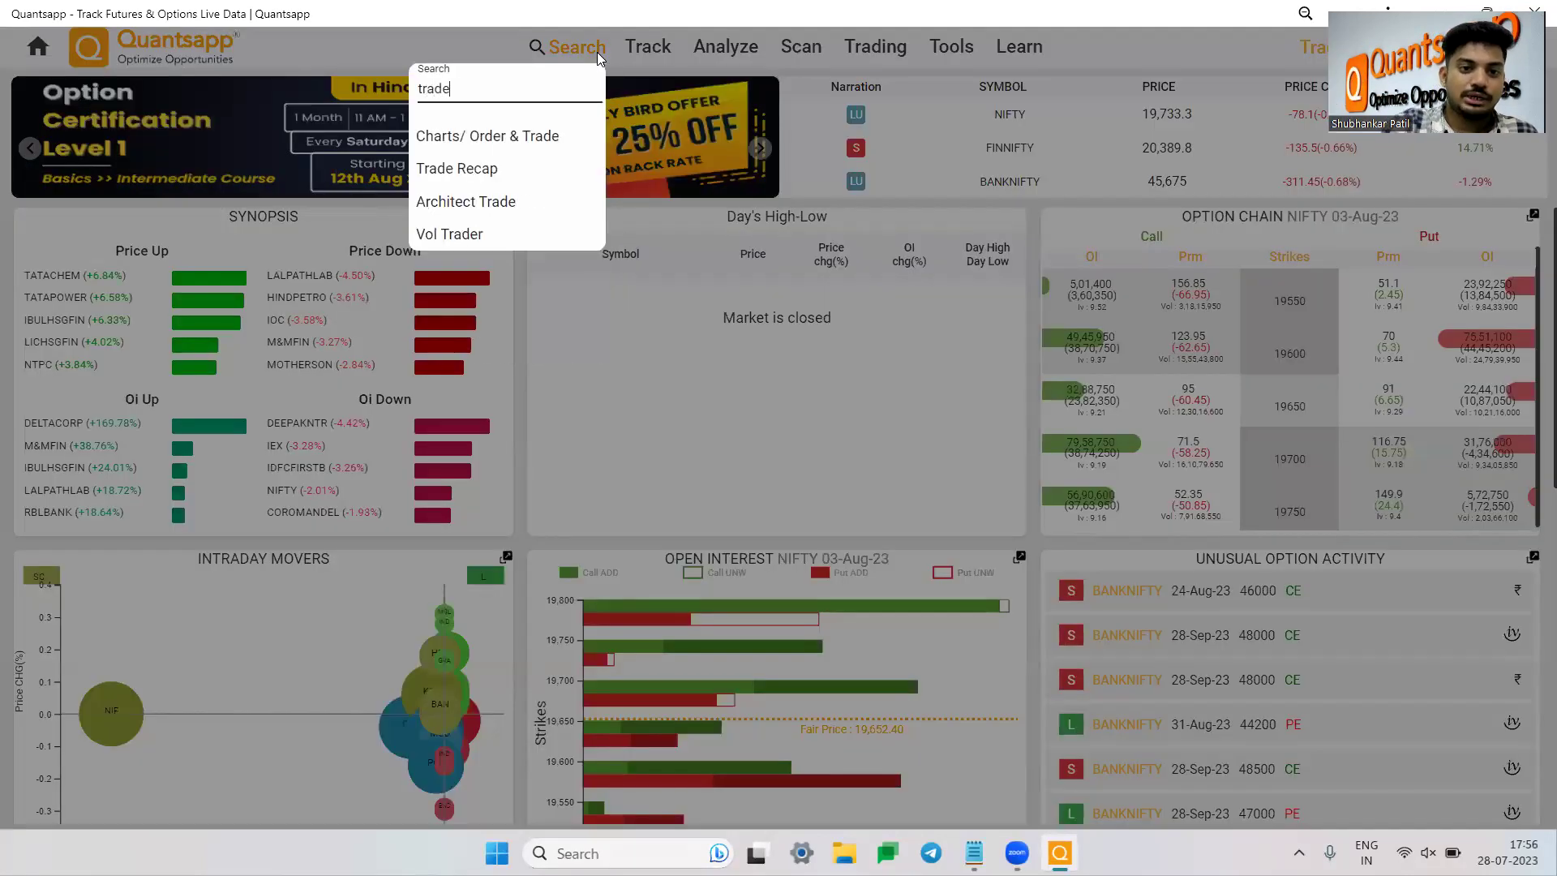
{"action": "left_click", "coordinate": [501, 170]}
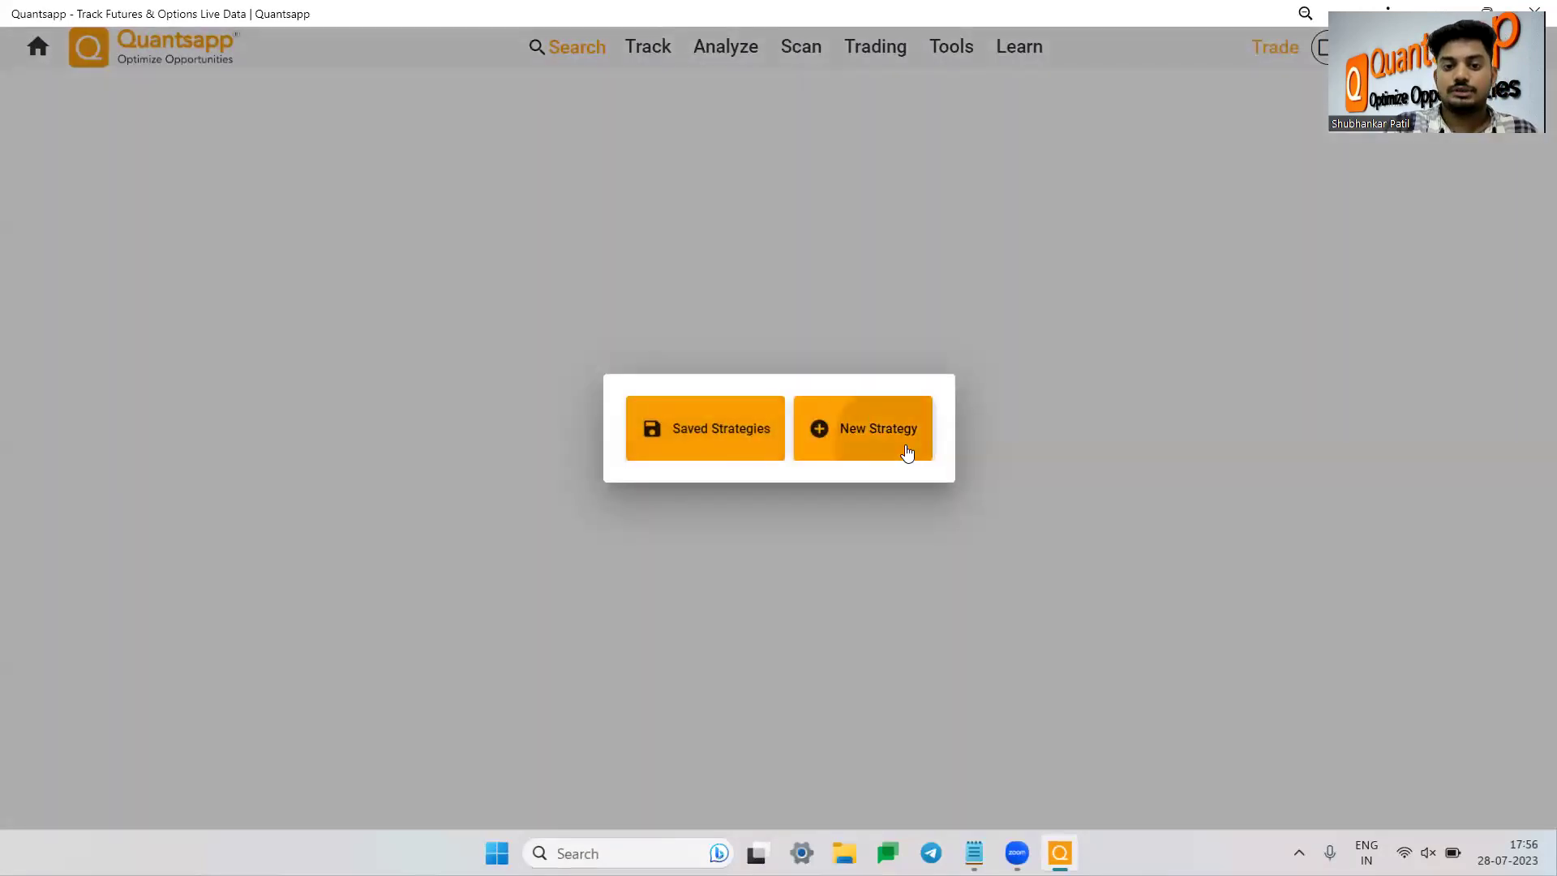
{"action": "left_click", "coordinate": [906, 450]}
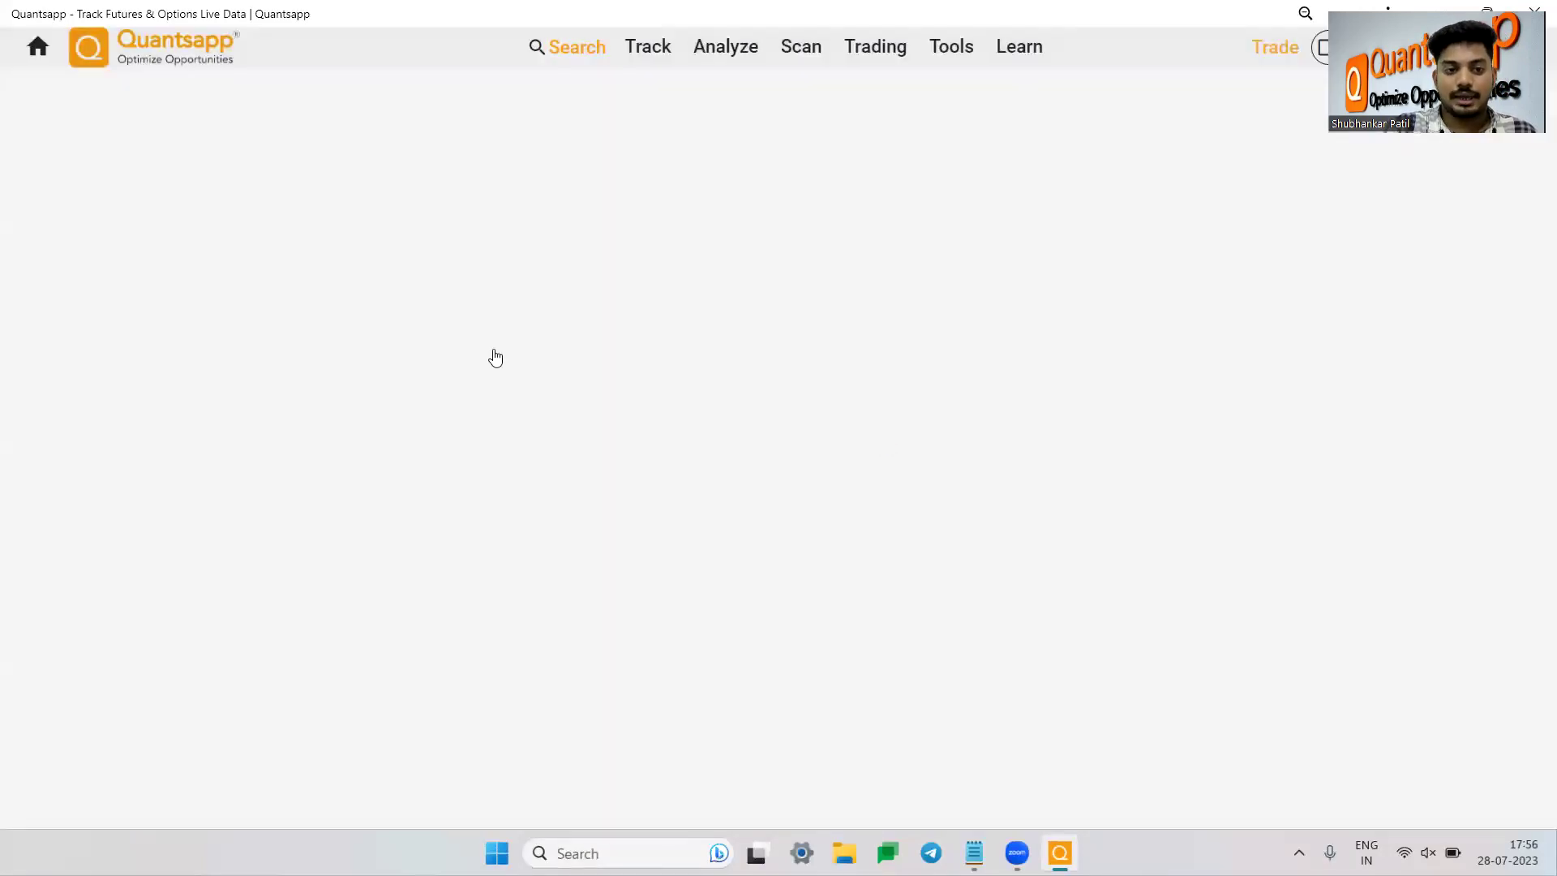
Load the INFY option chain in Trade Recap for 19 July 2023 at 09:15:00
{"action": "left_click", "coordinate": [297, 133]}
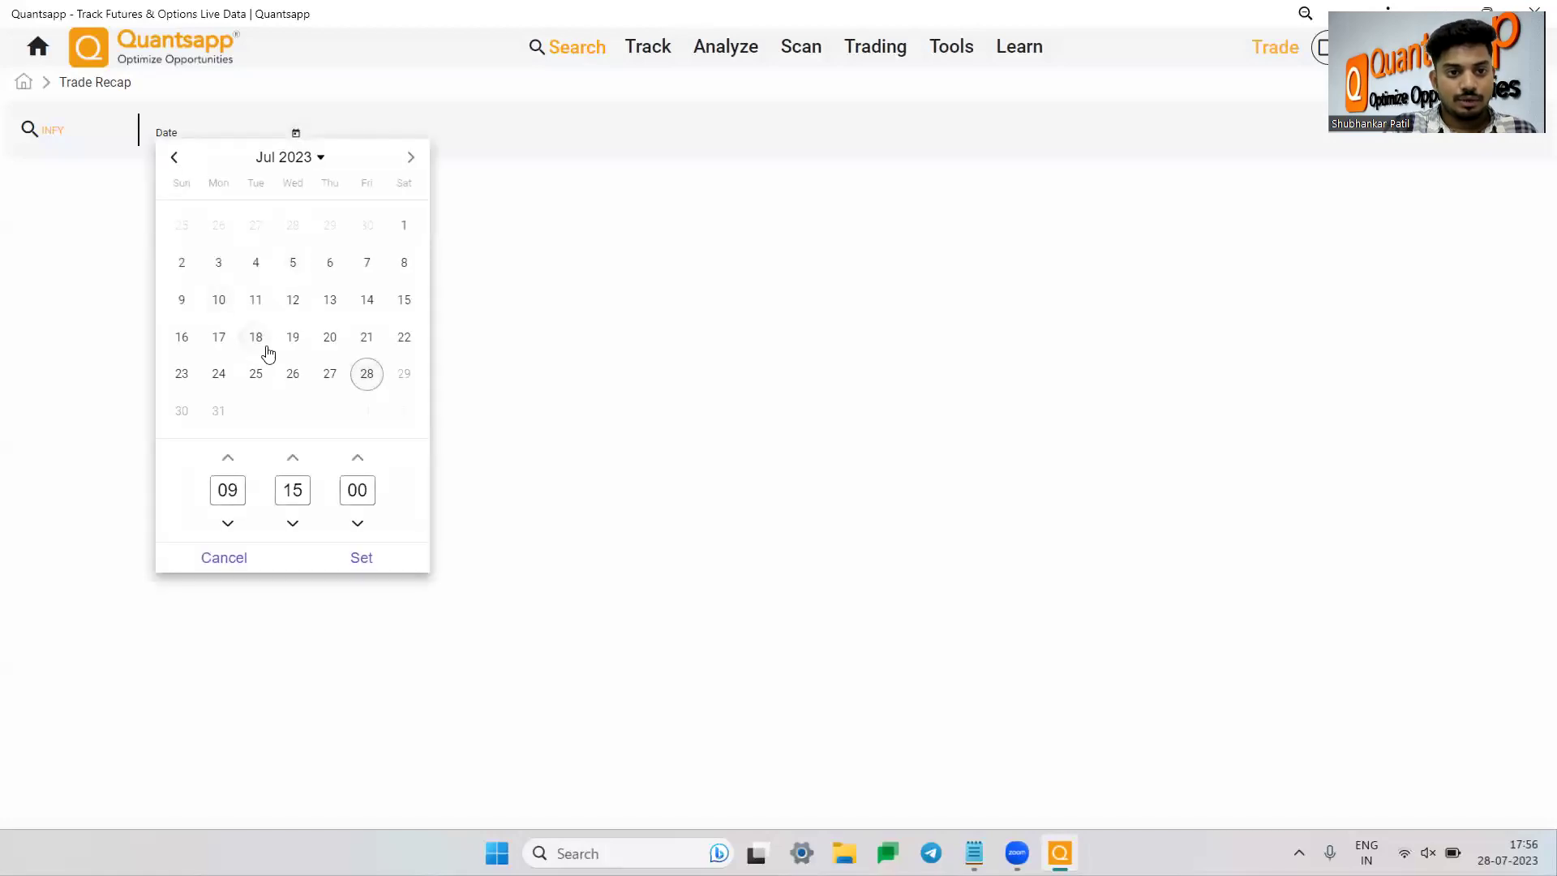
{"action": "left_click", "coordinate": [289, 337]}
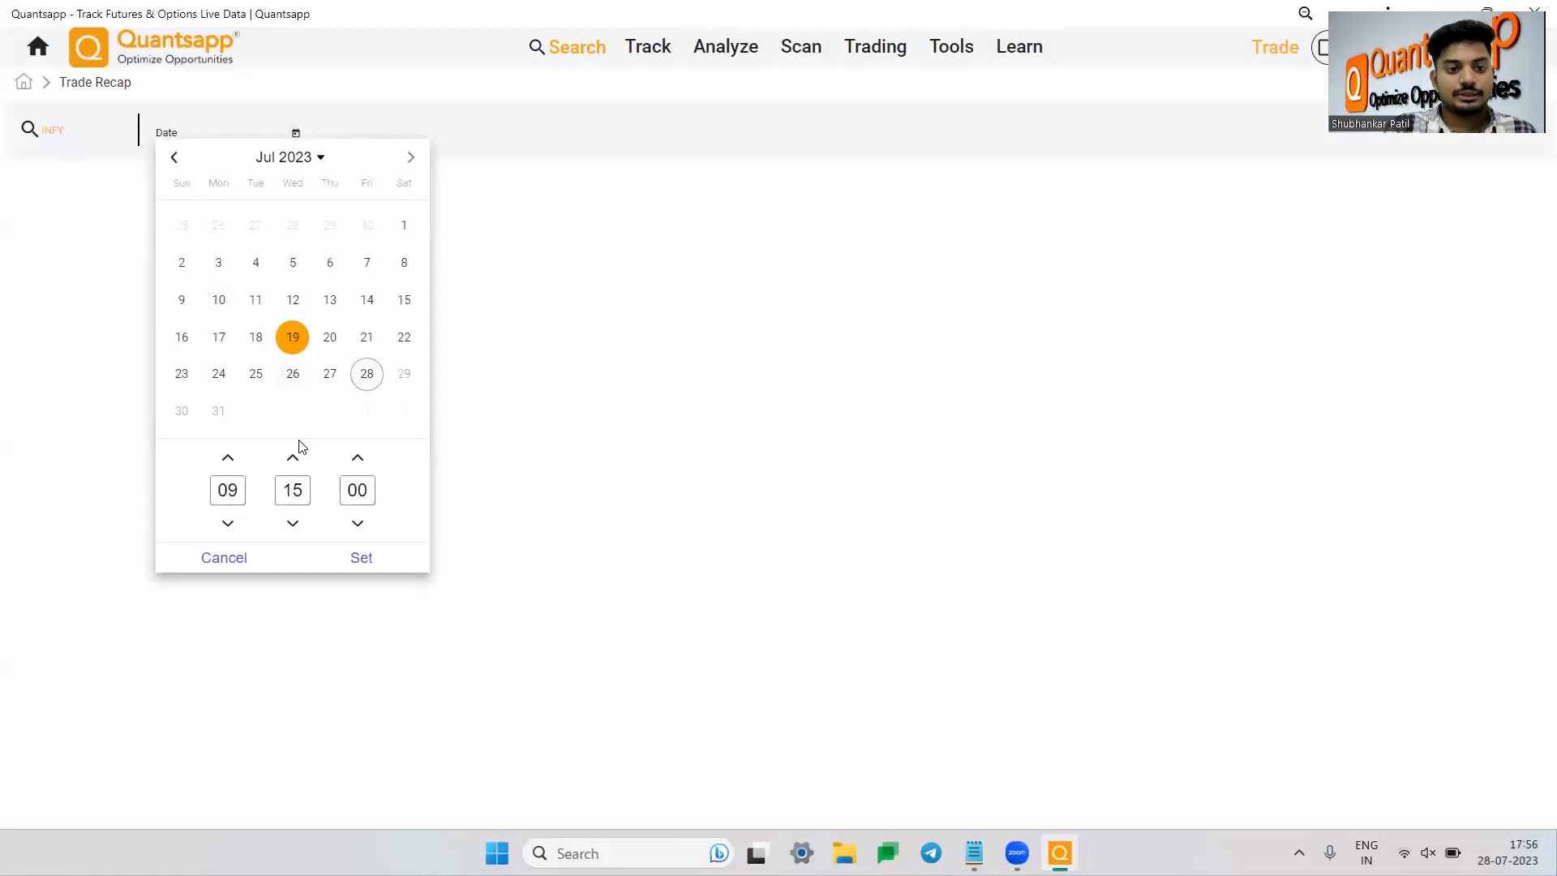
{"action": "left_click", "coordinate": [332, 552]}
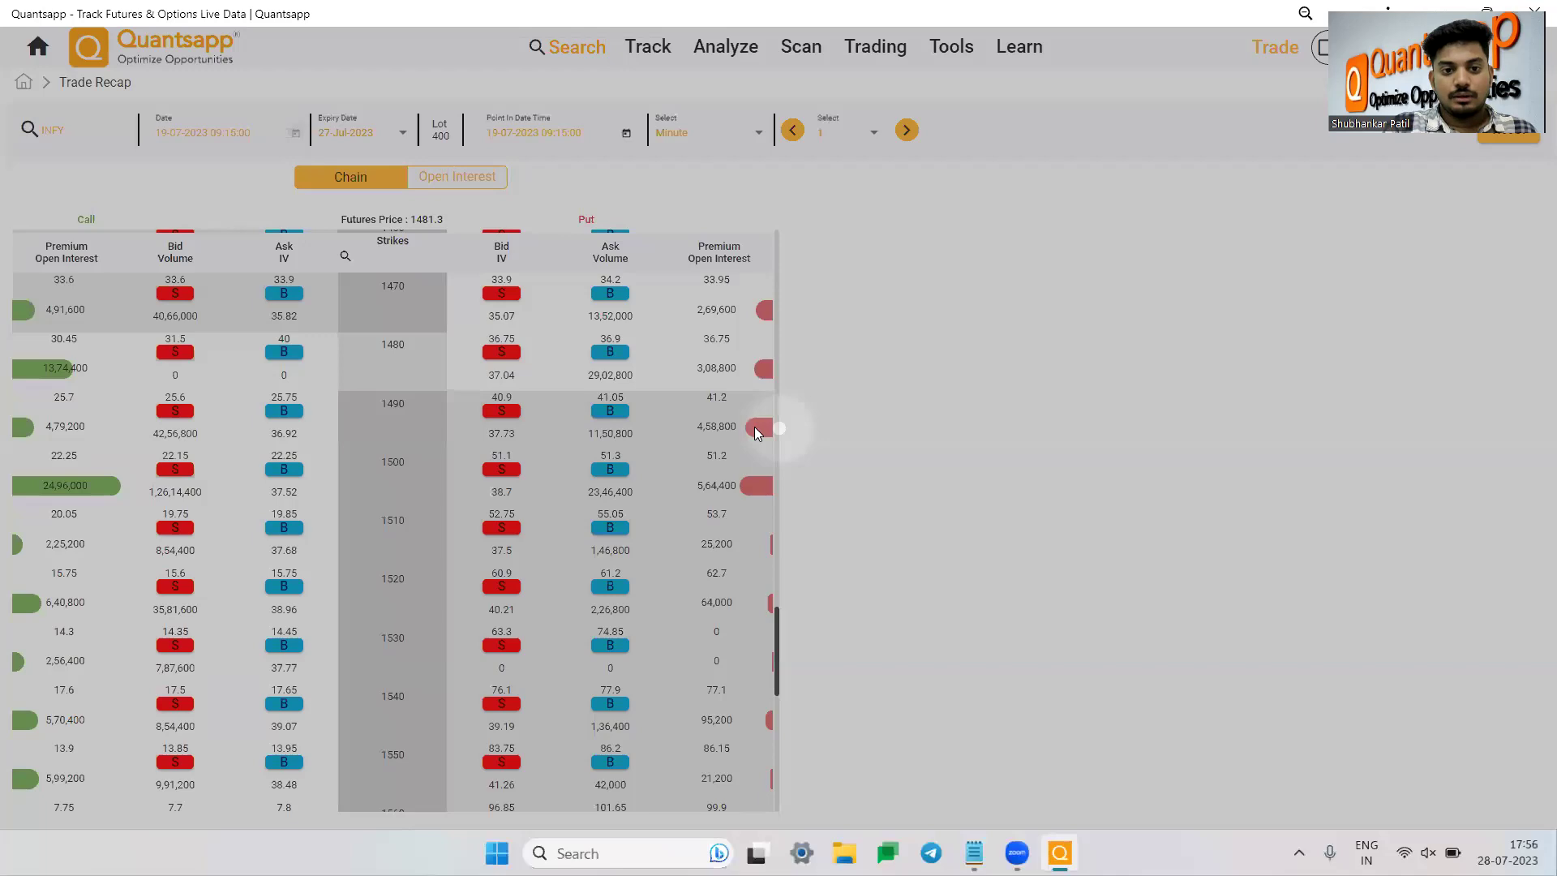
Buy 4000 of the INFY 27-Jul-23 1500 CE at 22.25 and save it in Strategy_1
{"action": "scroll", "coordinate": [300, 438], "scroll_direction": "up", "scroll_amount": 1}
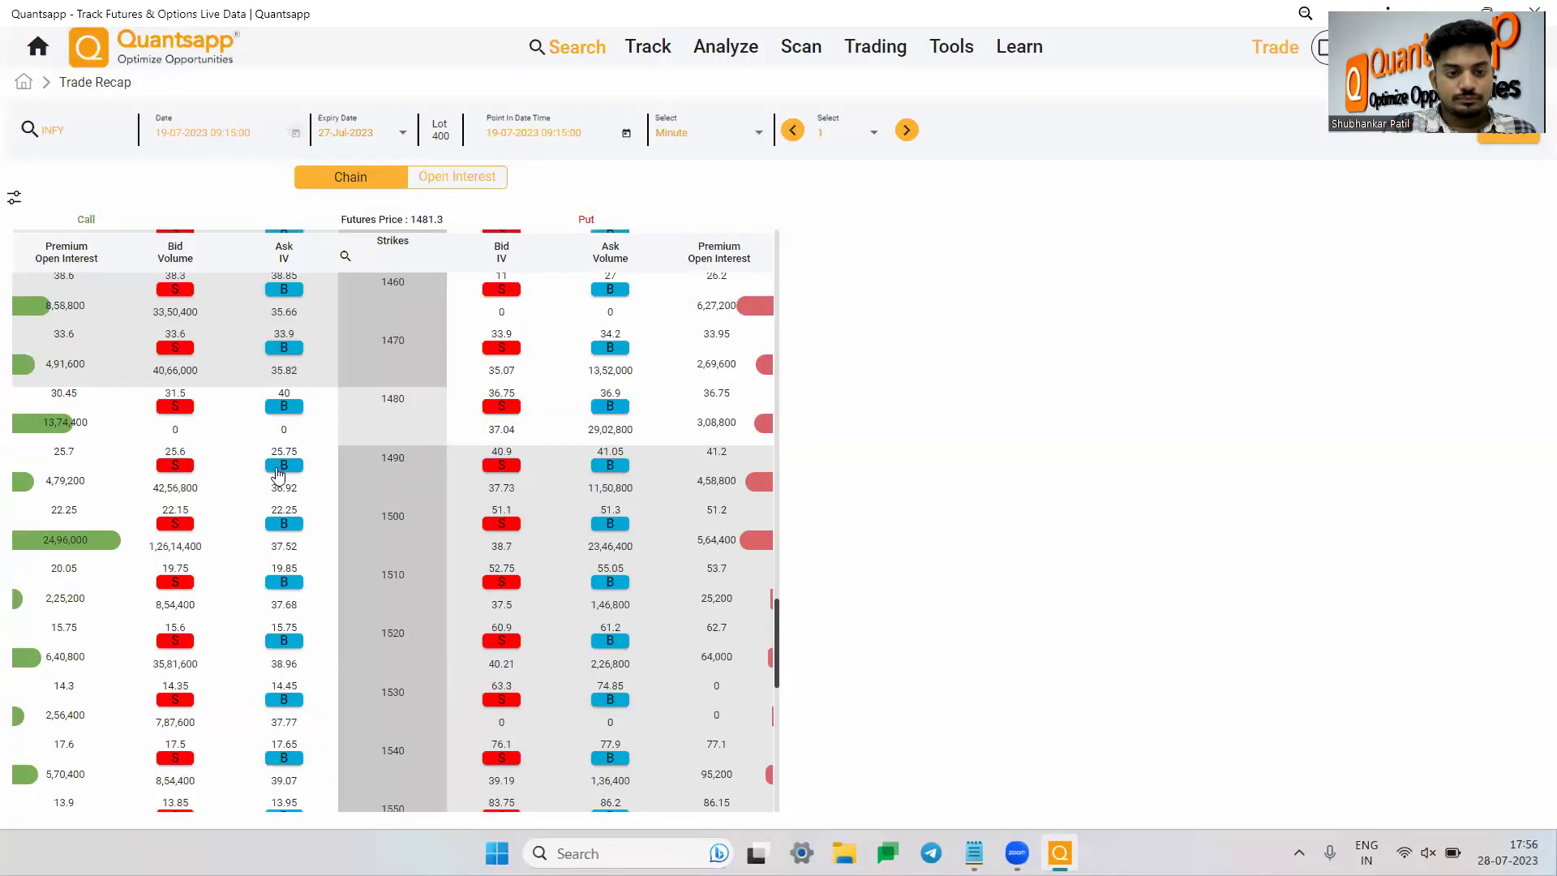
{"action": "left_click", "coordinate": [279, 526]}
{"action": "left_click", "coordinate": [838, 448]}
{"action": "type", "text": "000"}
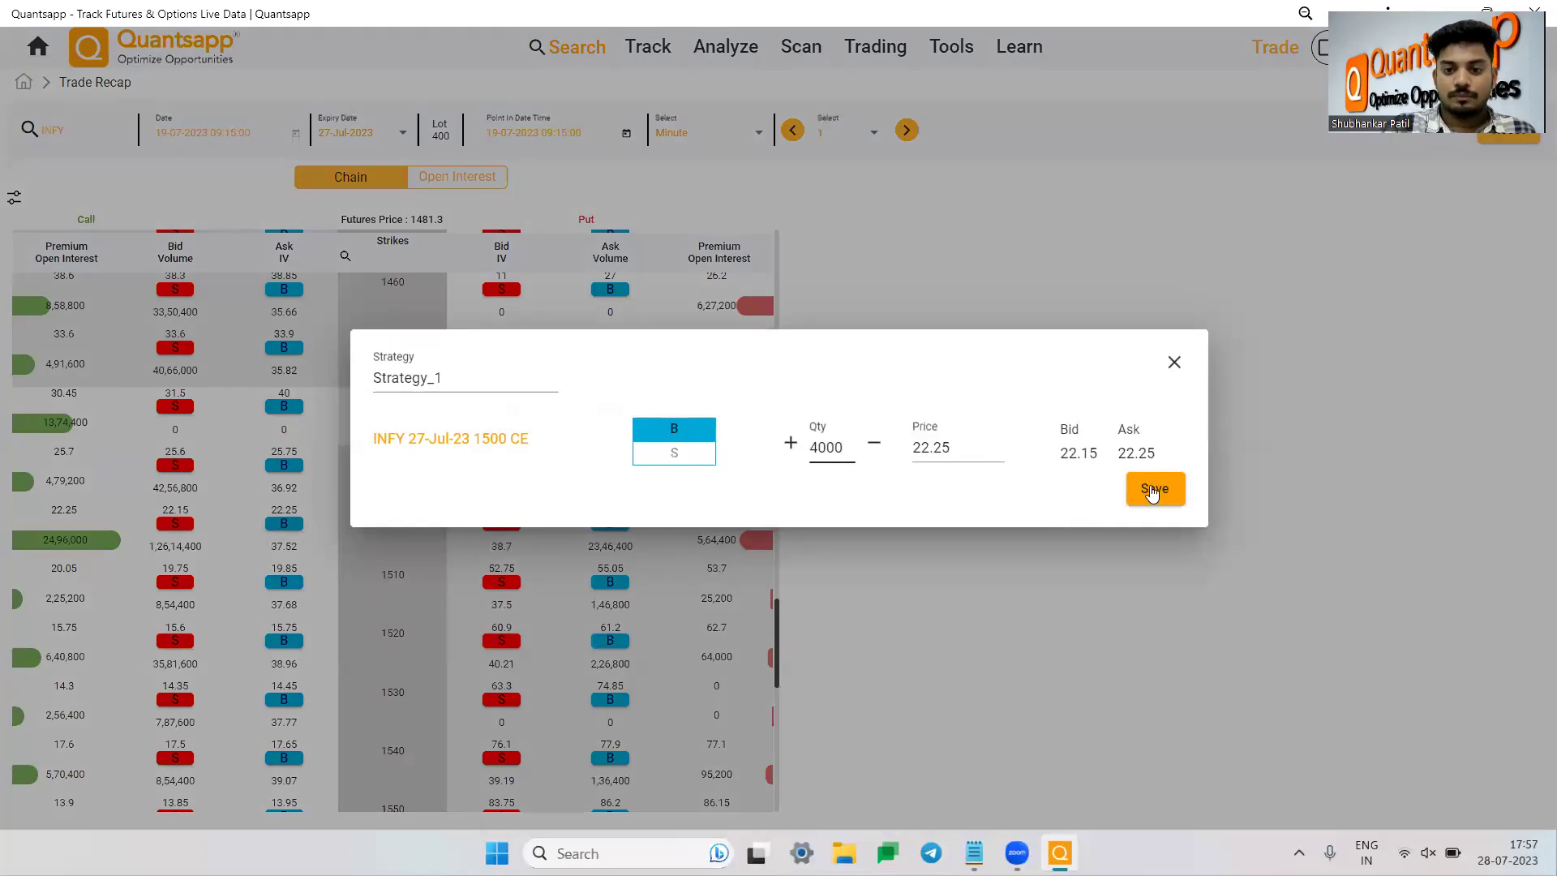
{"action": "left_click", "coordinate": [1151, 488]}
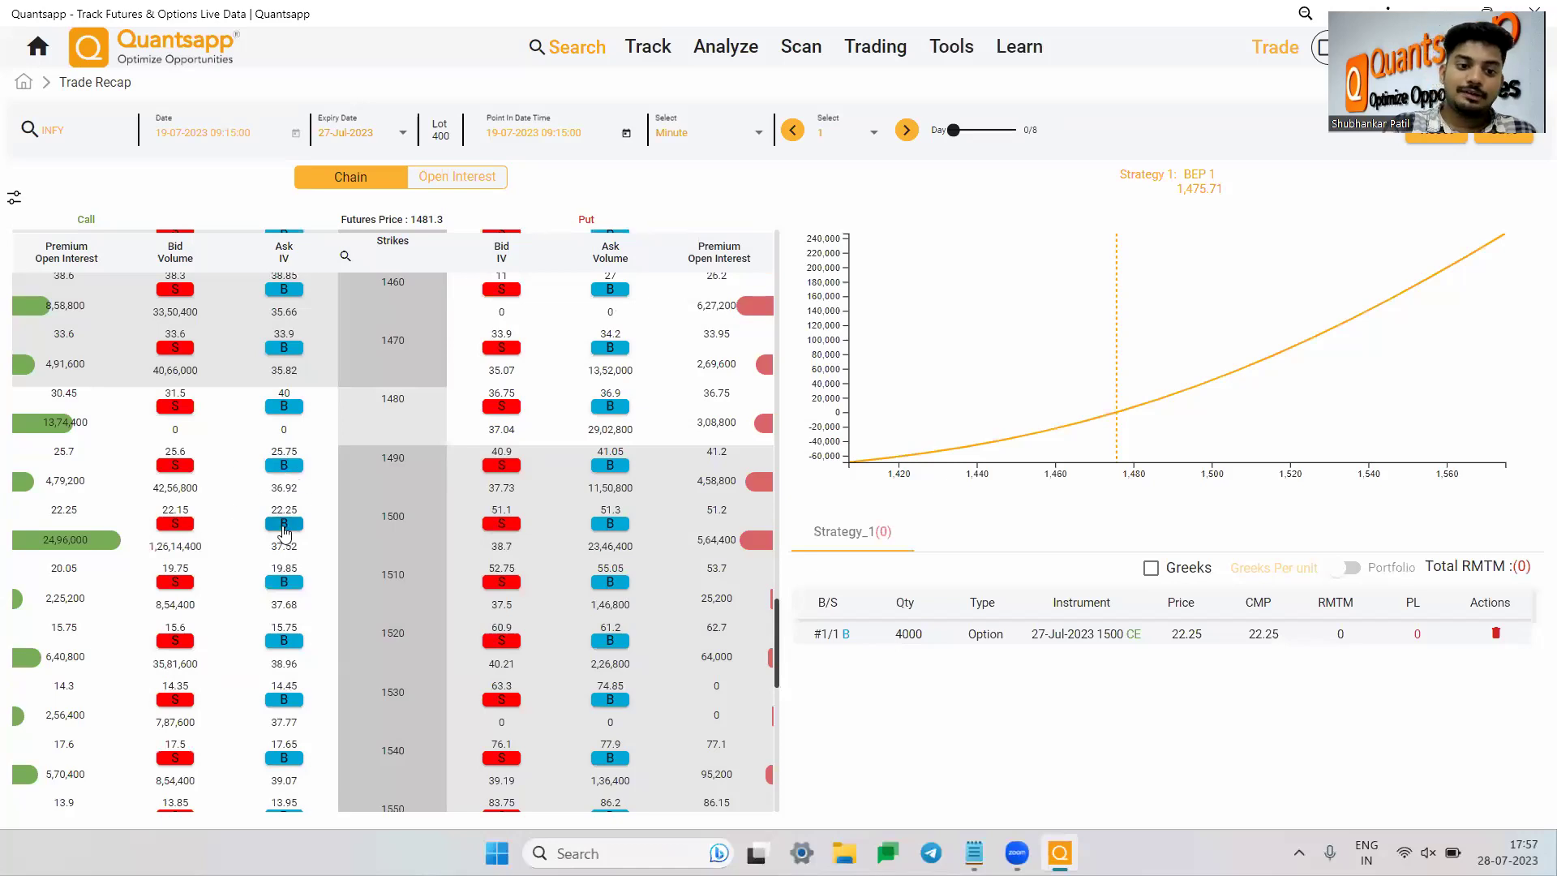
Sell 4000 of the INFY 27-Jul-23 1500 PE at 51.10 and save it in a separate Strategy_2
{"action": "left_click", "coordinate": [508, 525]}
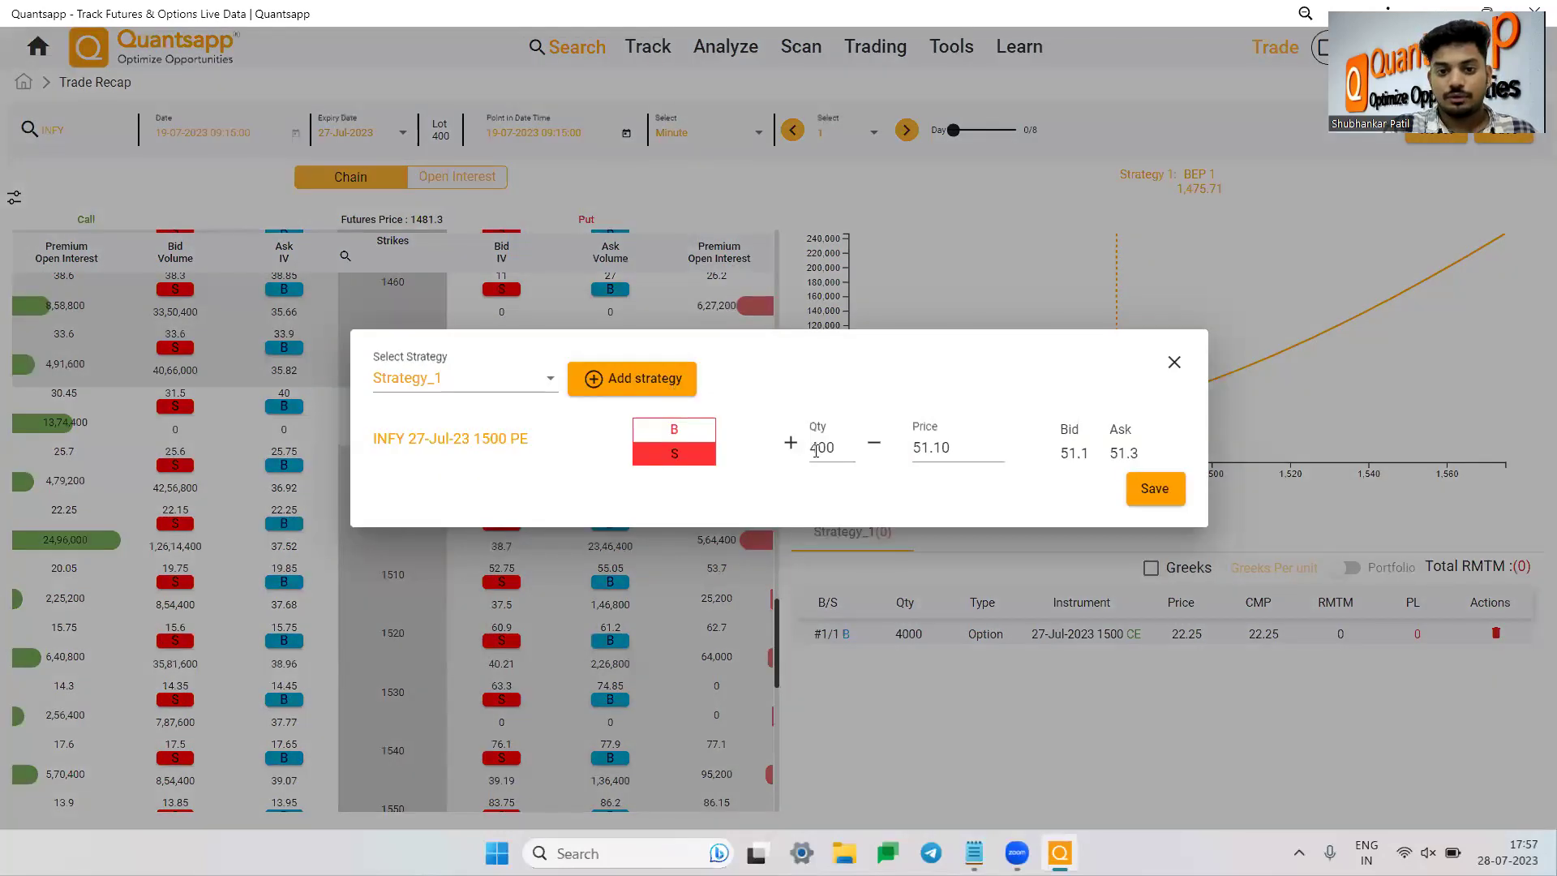
{"action": "left_click", "coordinate": [840, 449]}
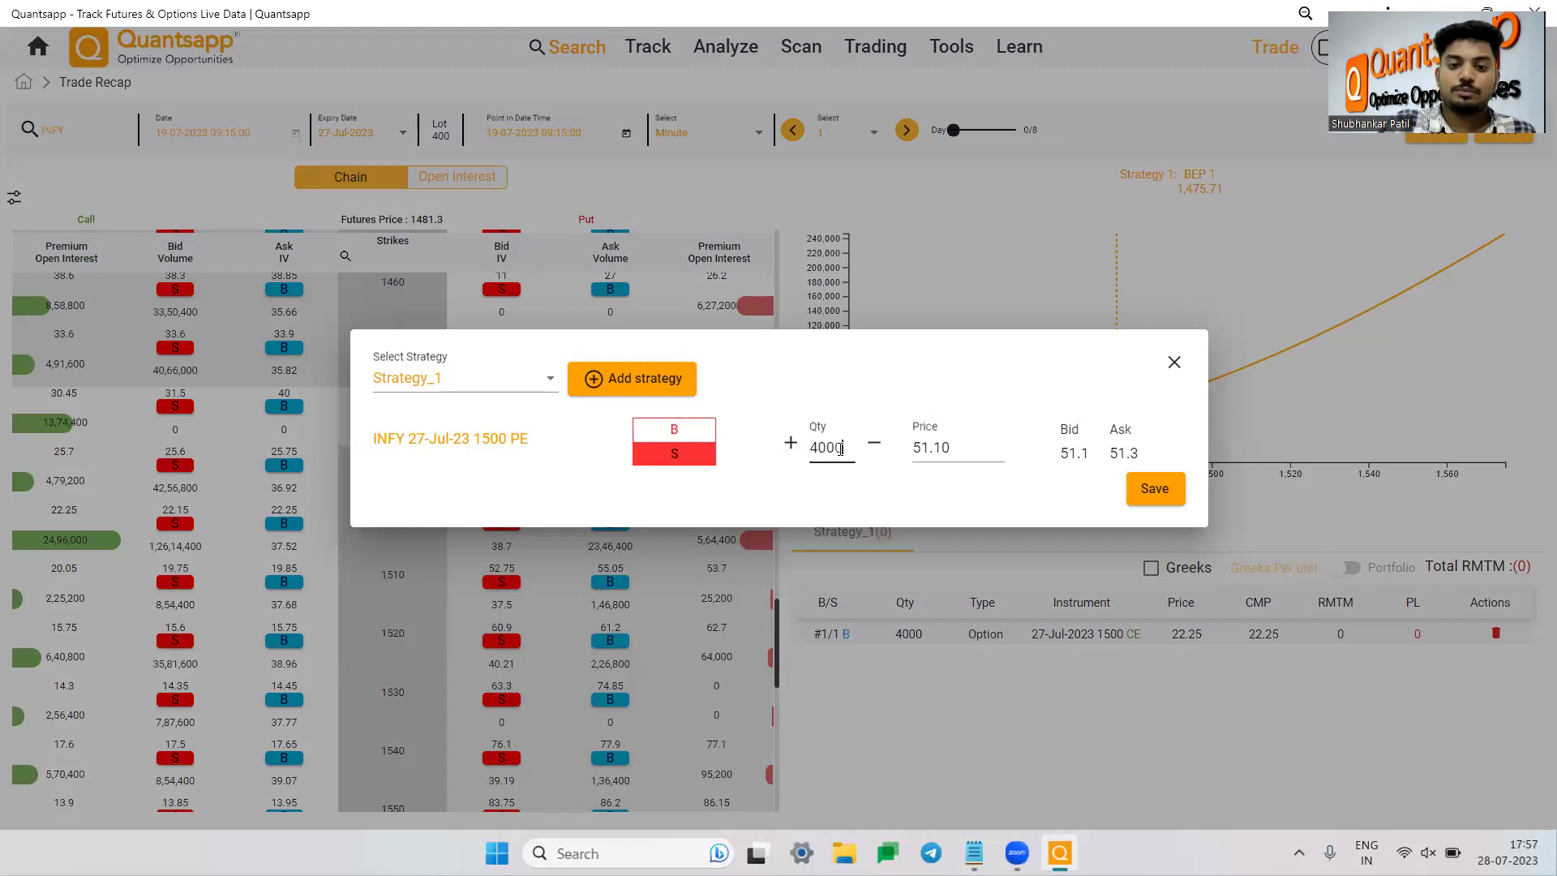
{"action": "left_click", "coordinate": [591, 381]}
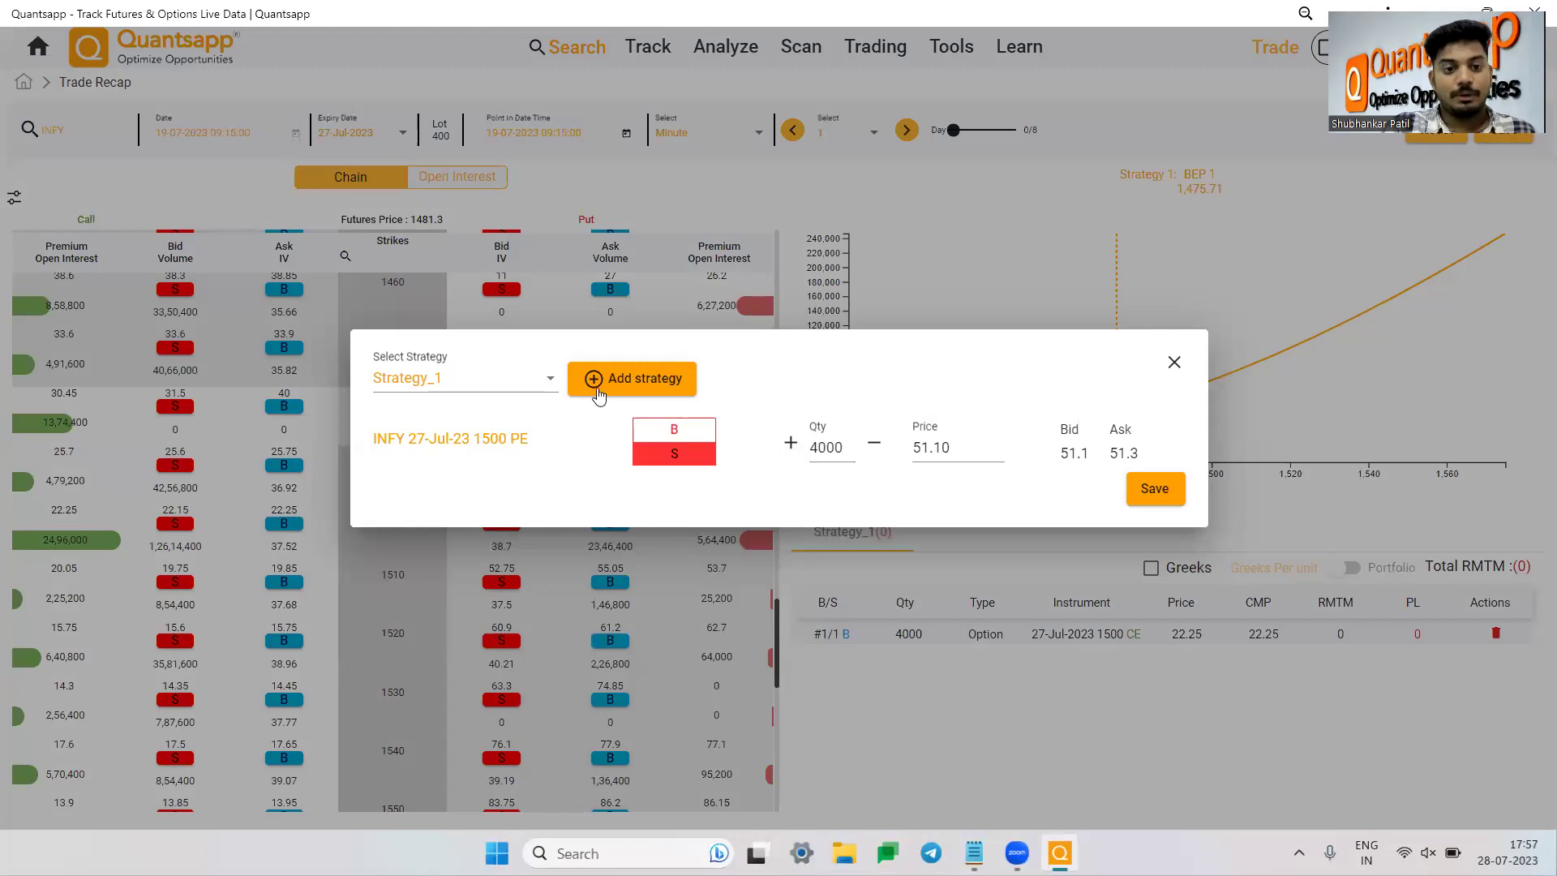
{"action": "left_click", "coordinate": [438, 381]}
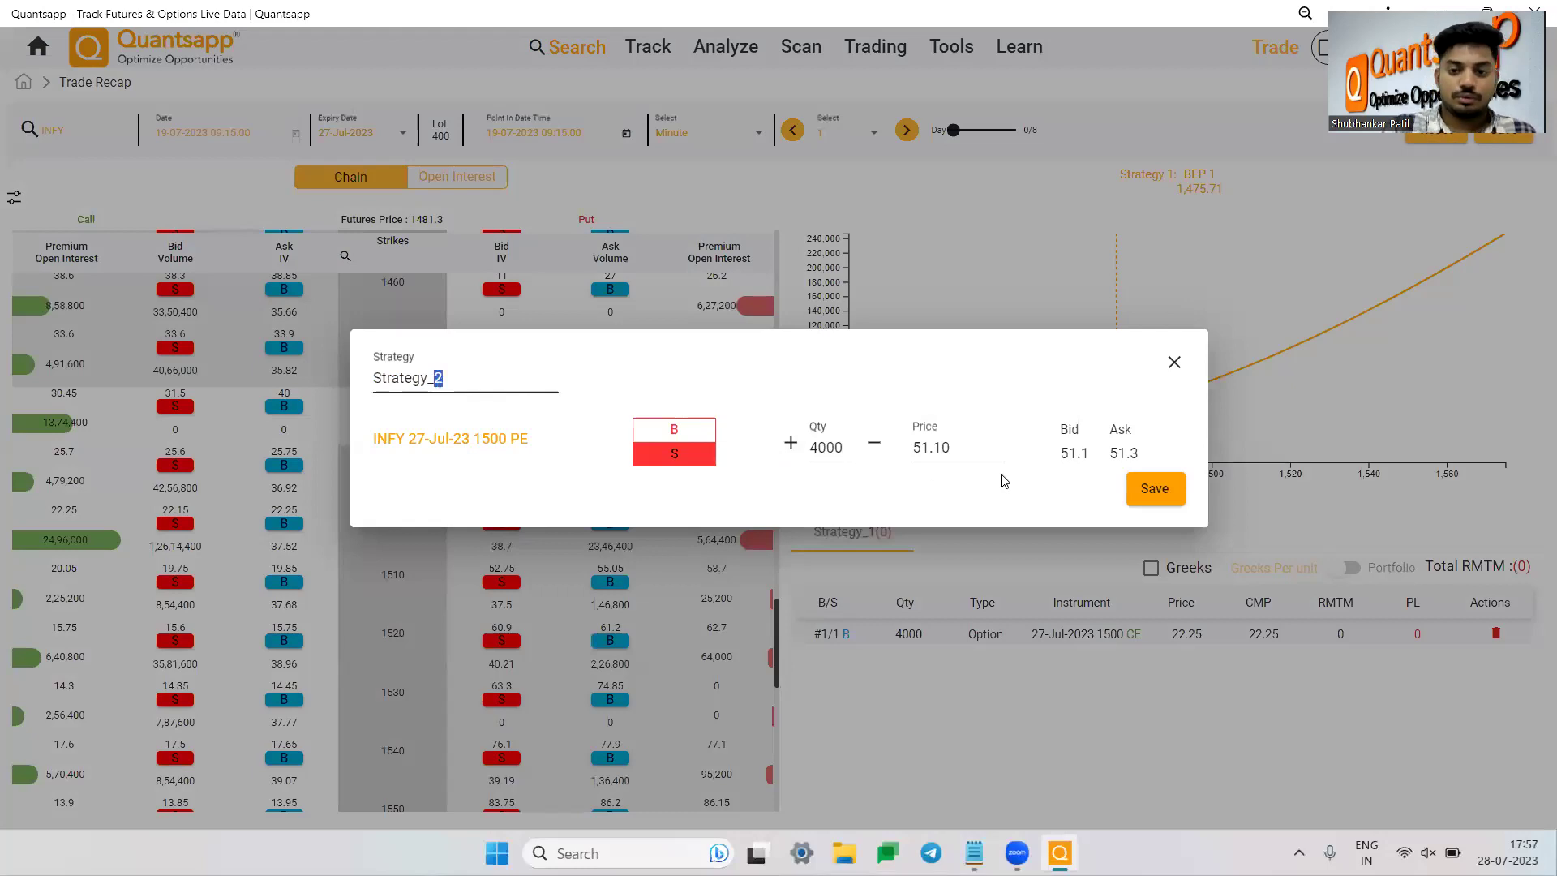
{"action": "left_click", "coordinate": [1177, 489]}
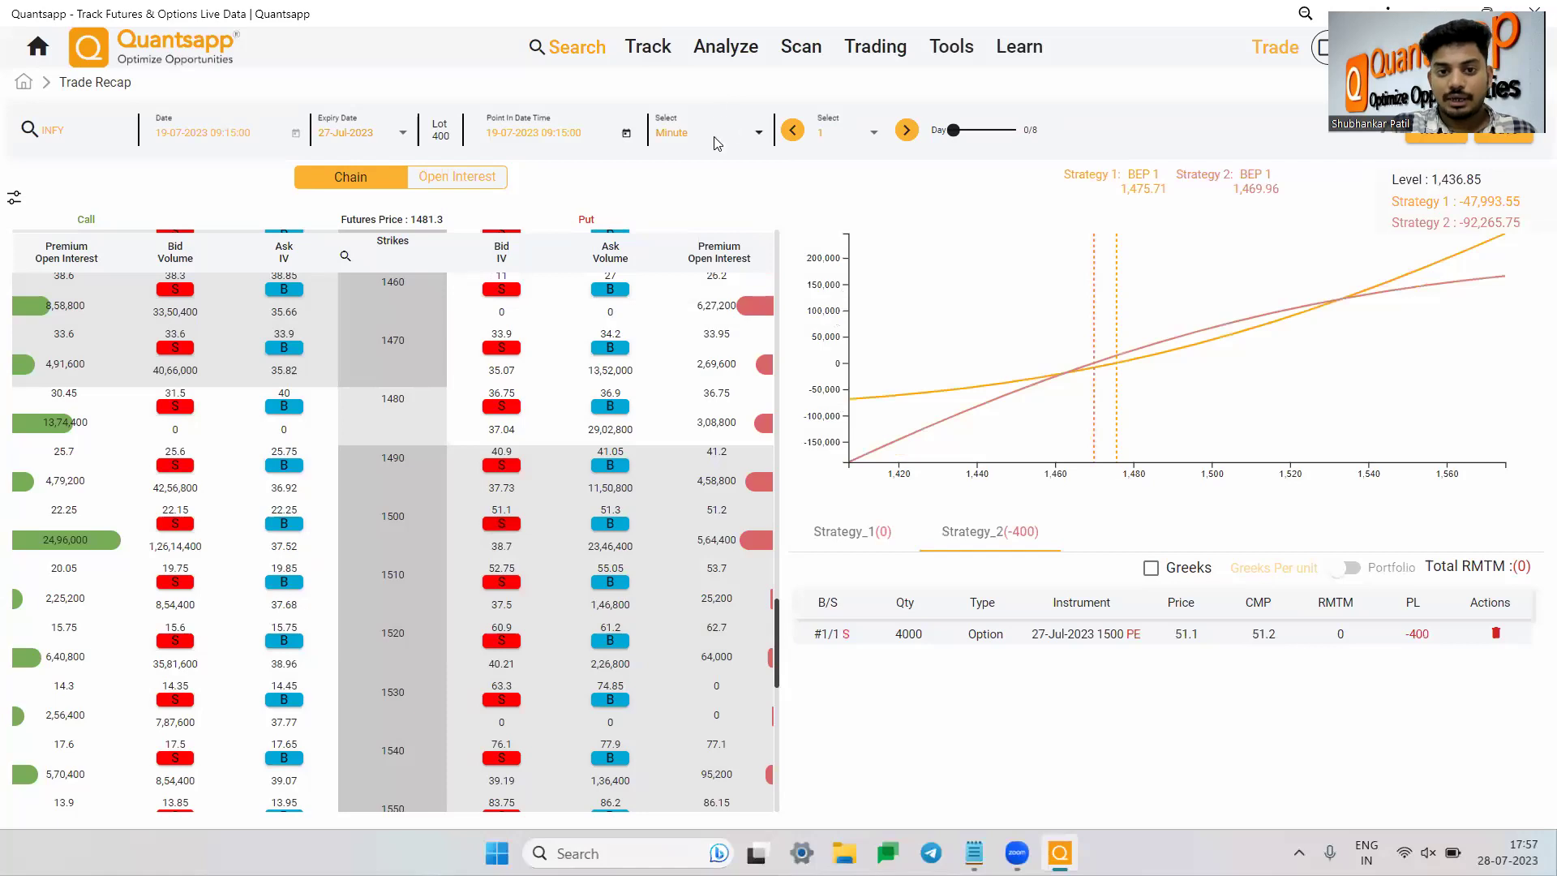
Set the time interval to Hour, advance the recap to 12:15:00 on 19-07-2023, and return to the home dashboard
{"action": "left_click", "coordinate": [716, 144]}
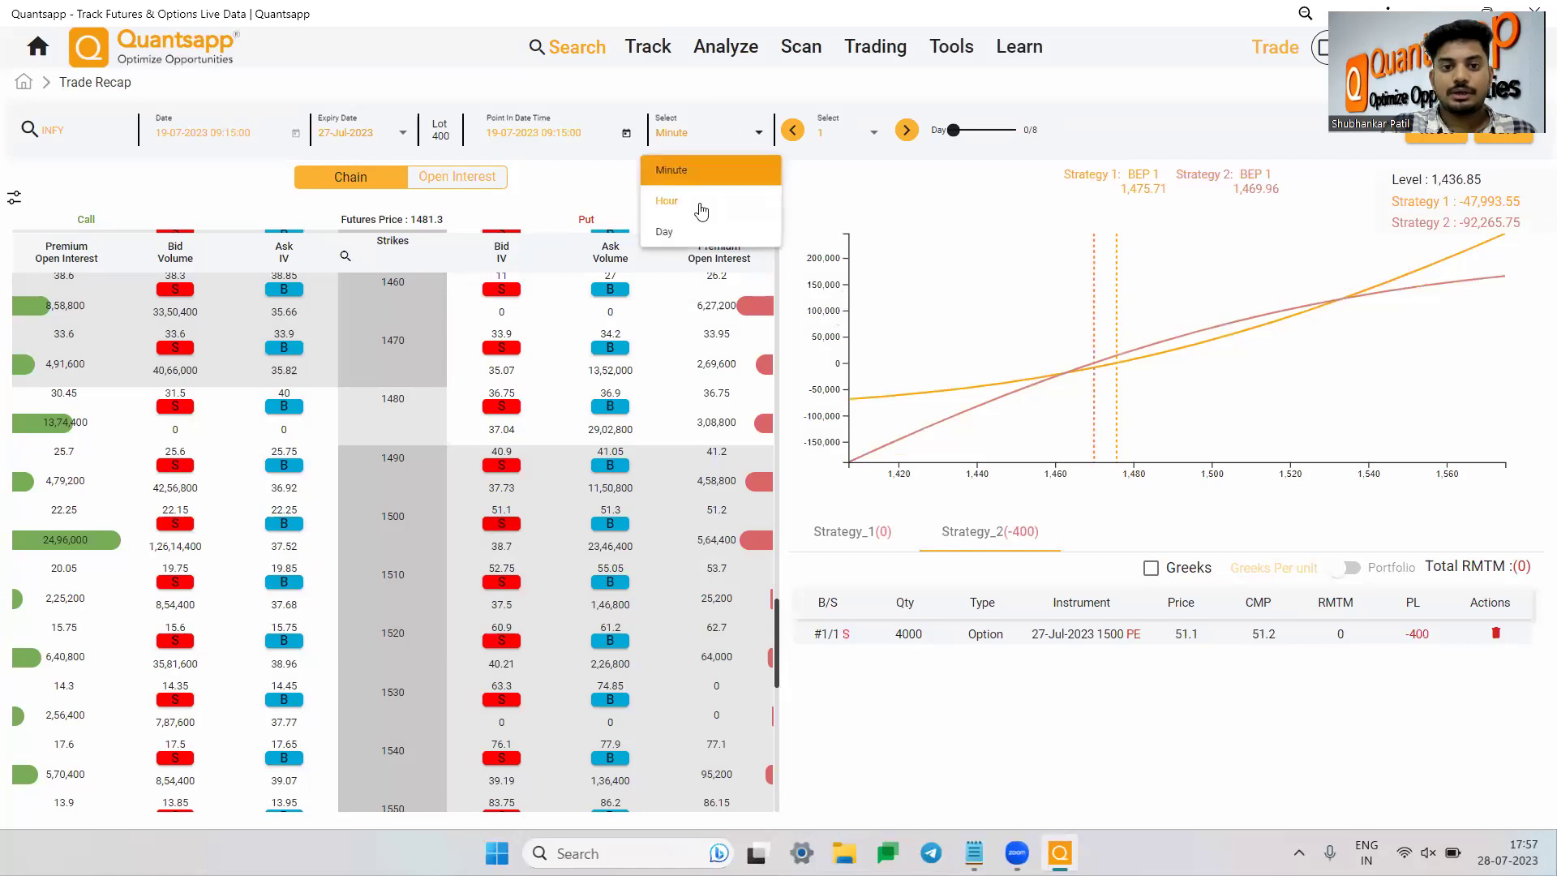
{"action": "left_click", "coordinate": [702, 203]}
{"action": "left_click", "coordinate": [902, 132]}
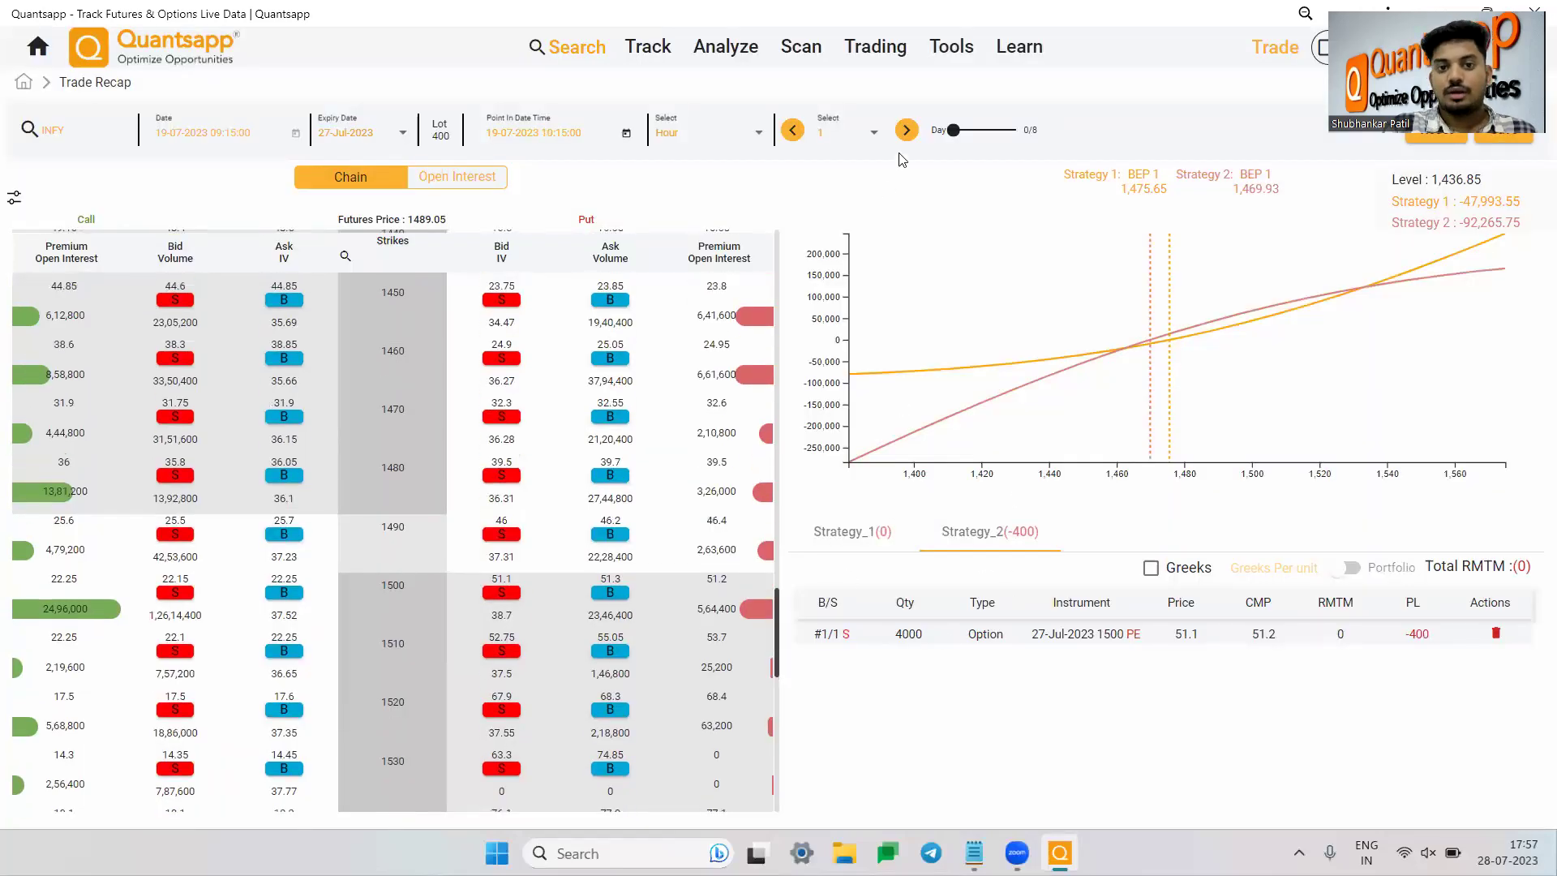
{"action": "left_click", "coordinate": [905, 136]}
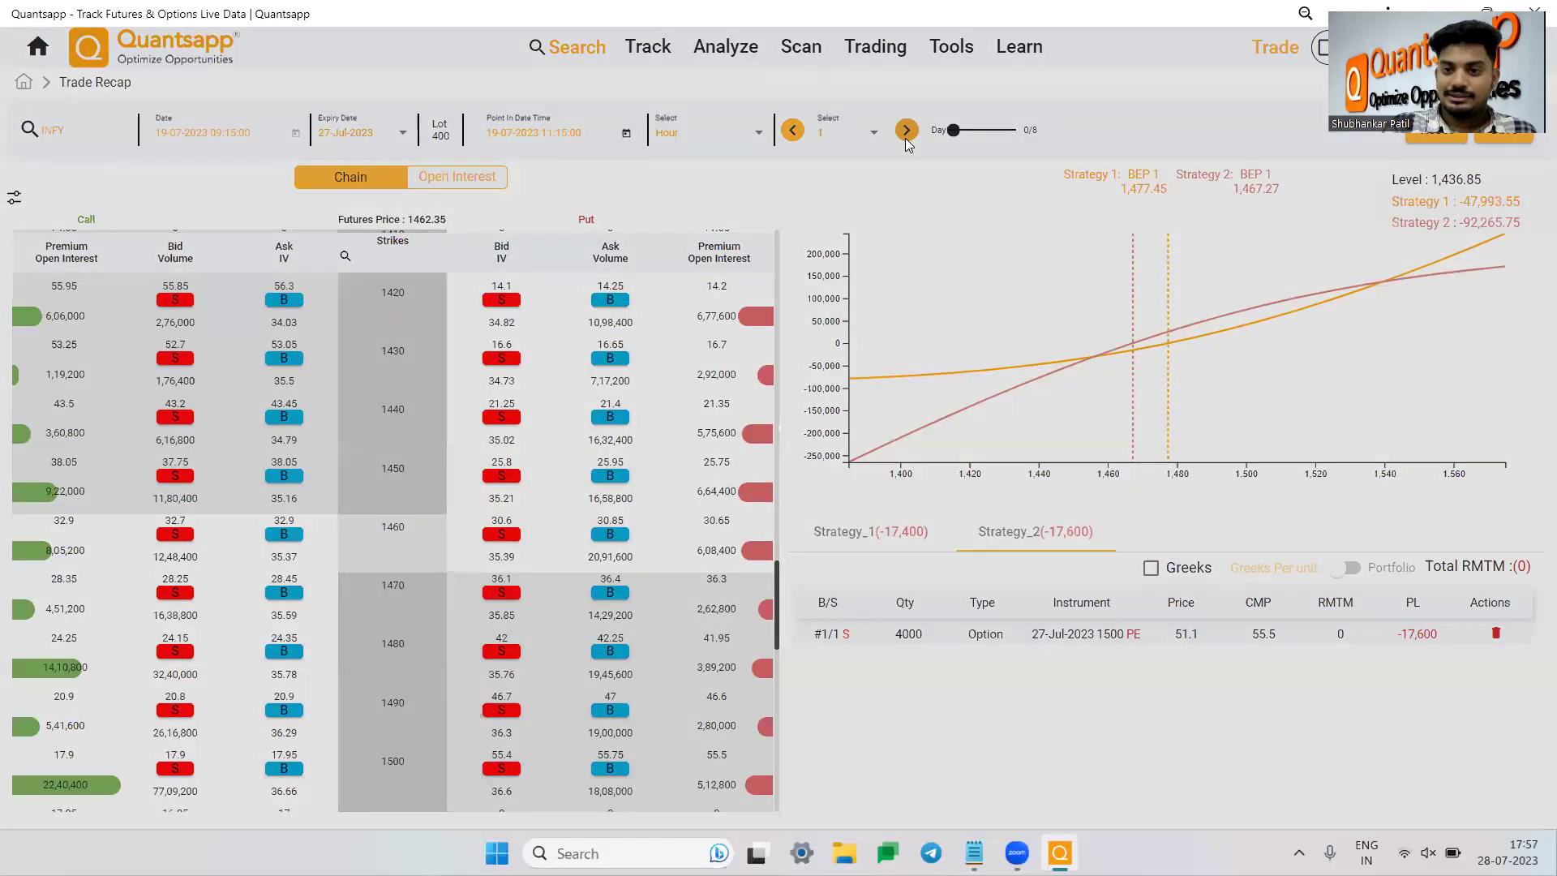
{"action": "left_click", "coordinate": [906, 136]}
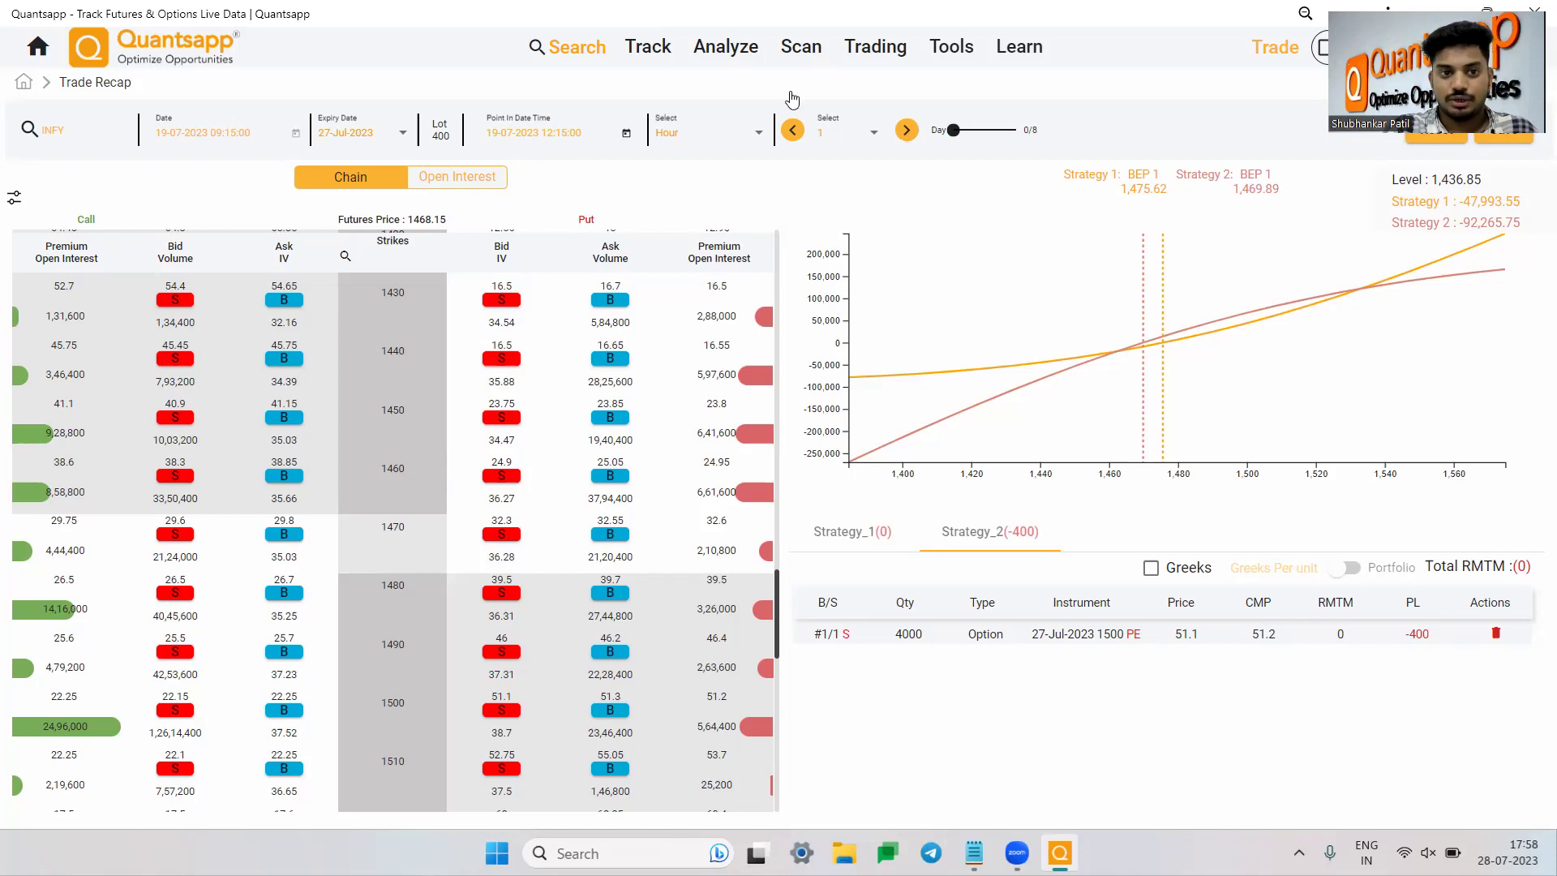
{"action": "left_click", "coordinate": [38, 51]}
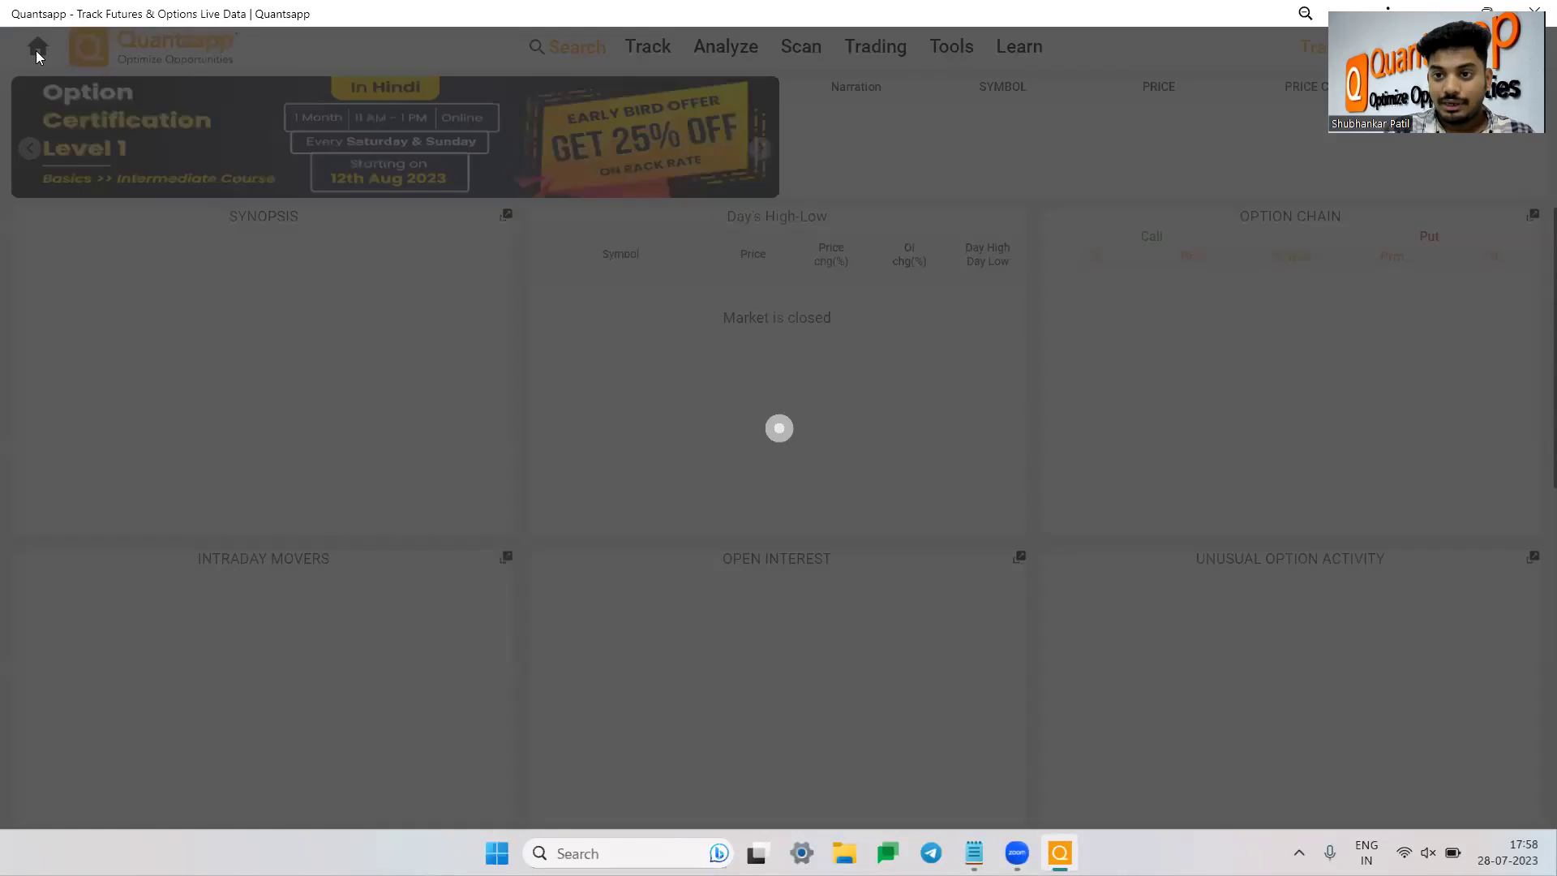